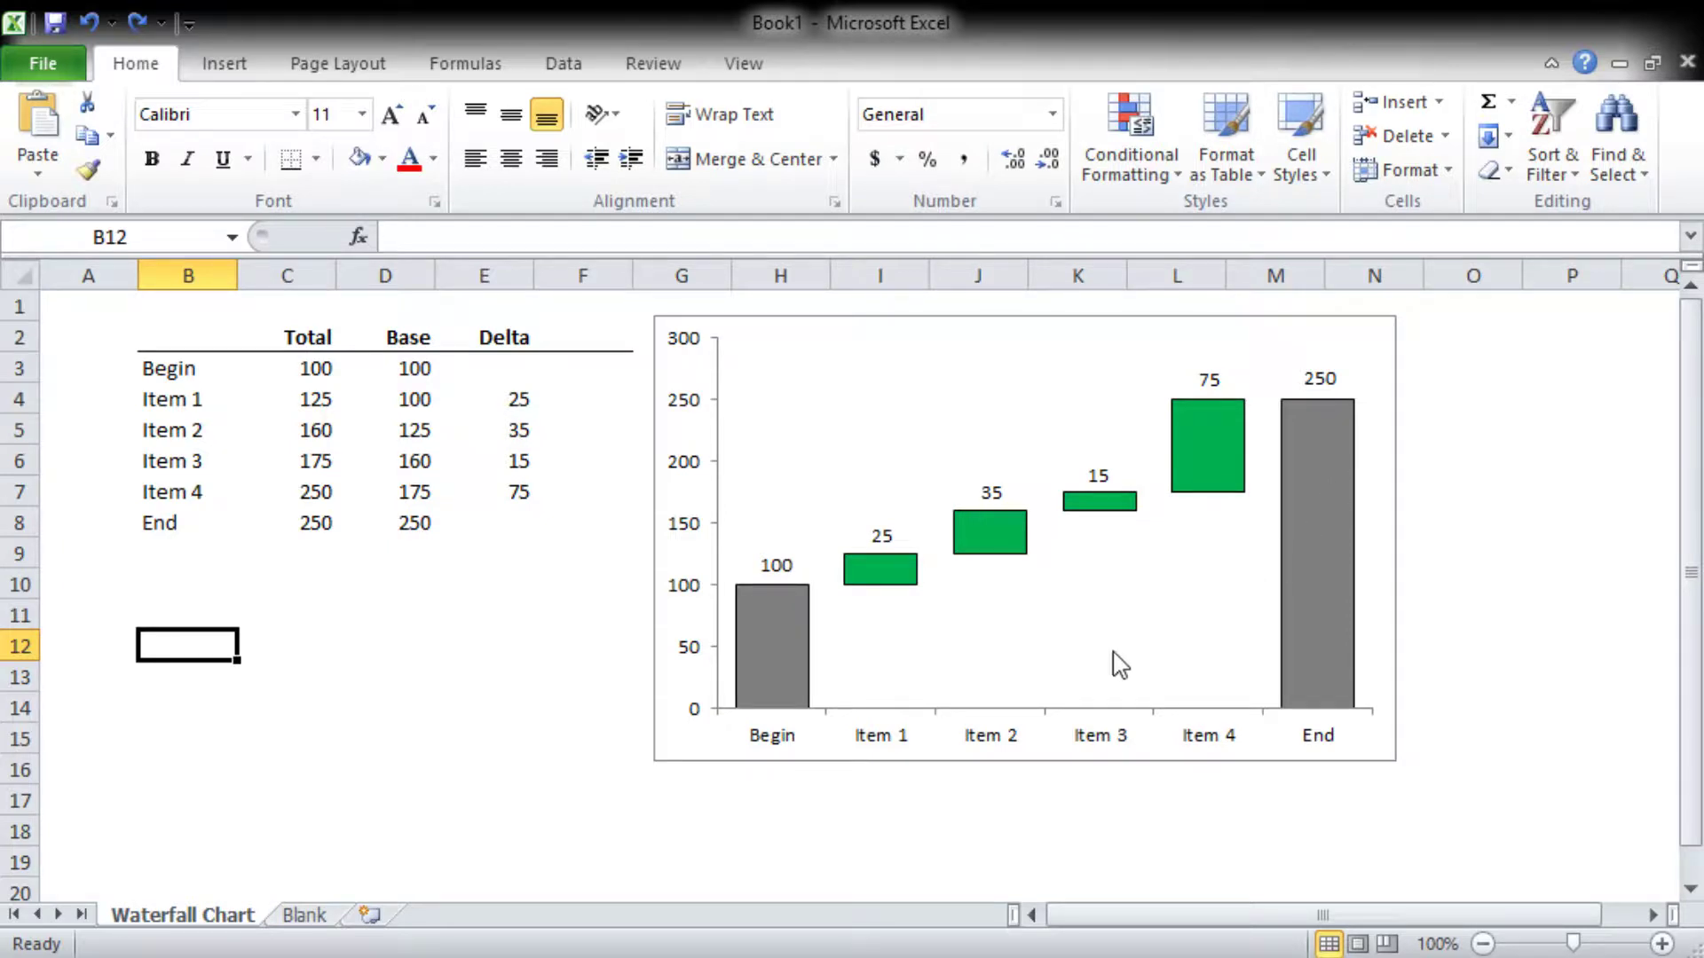
Step: On the Blank sheet, enter Begin, Item 1 and Item 2 in B3:B5
click(316, 918)
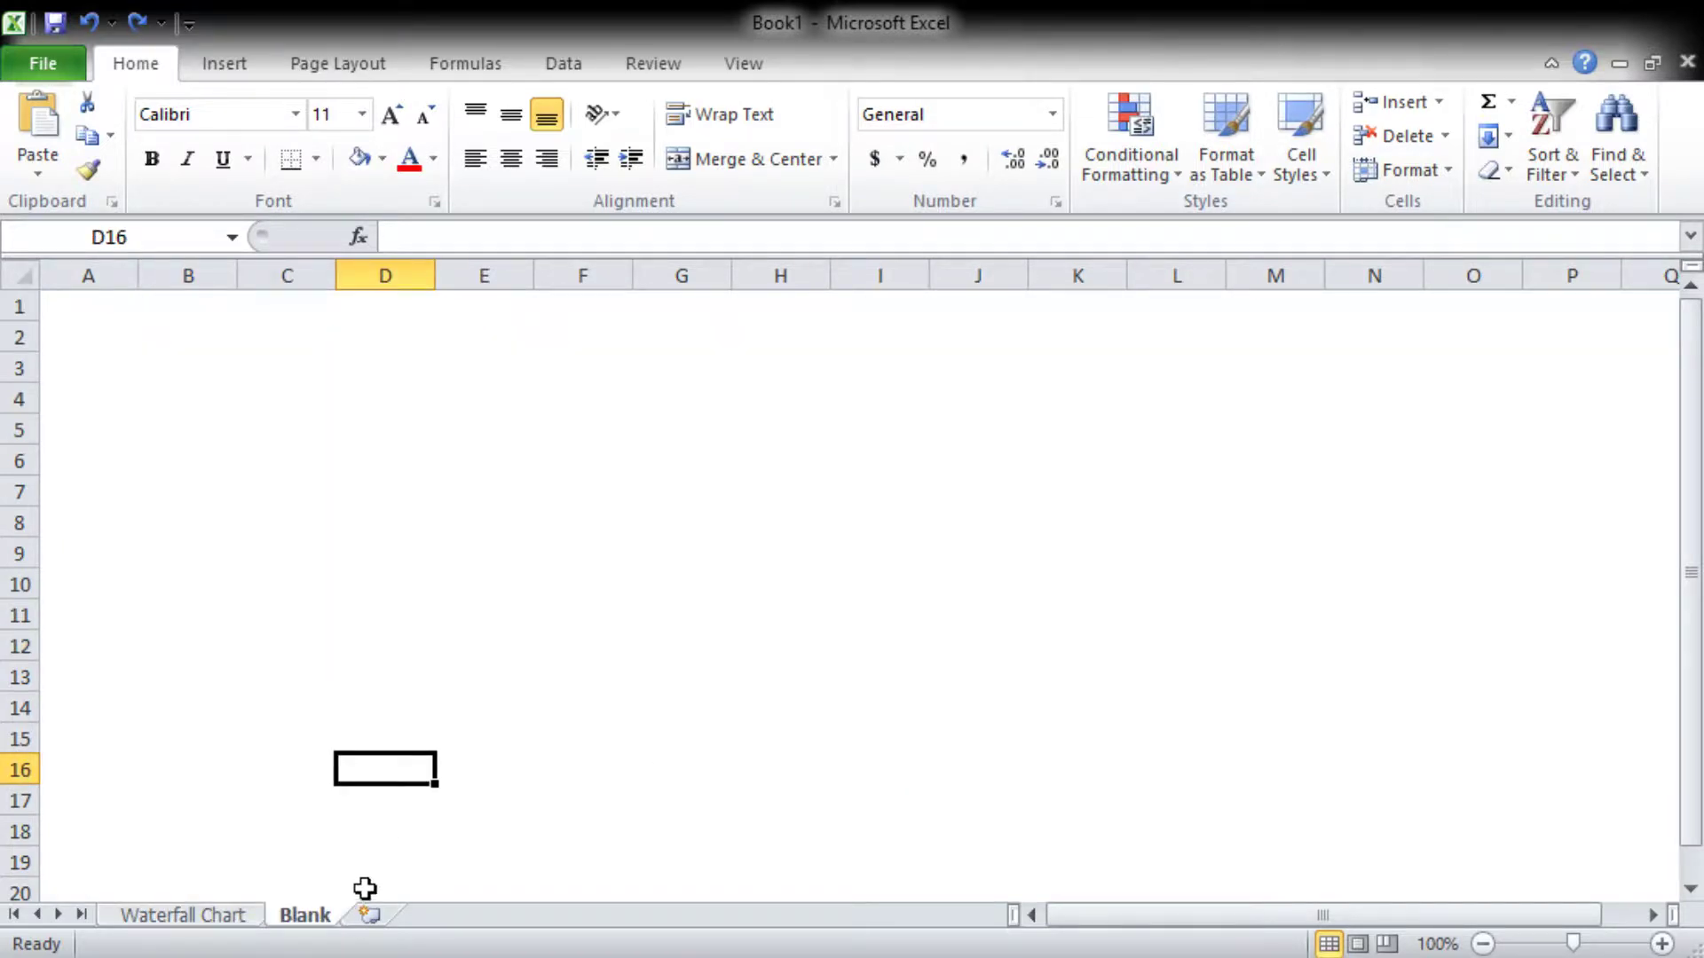
click(177, 337)
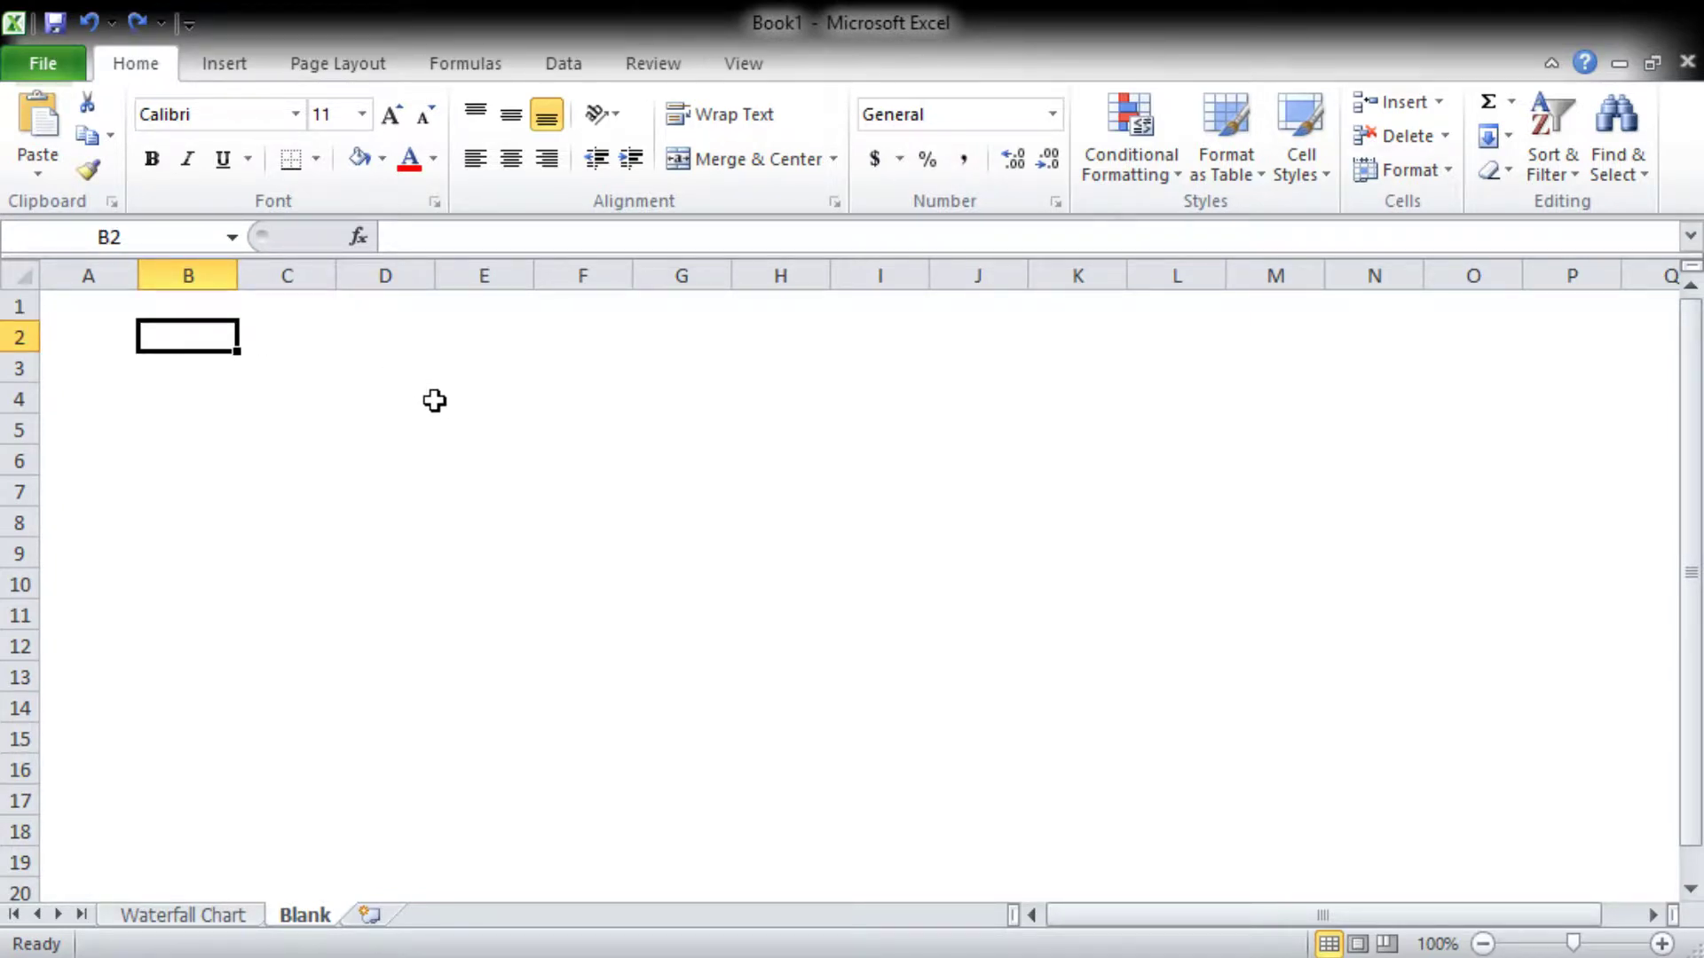
key(Down)
text(Begin)
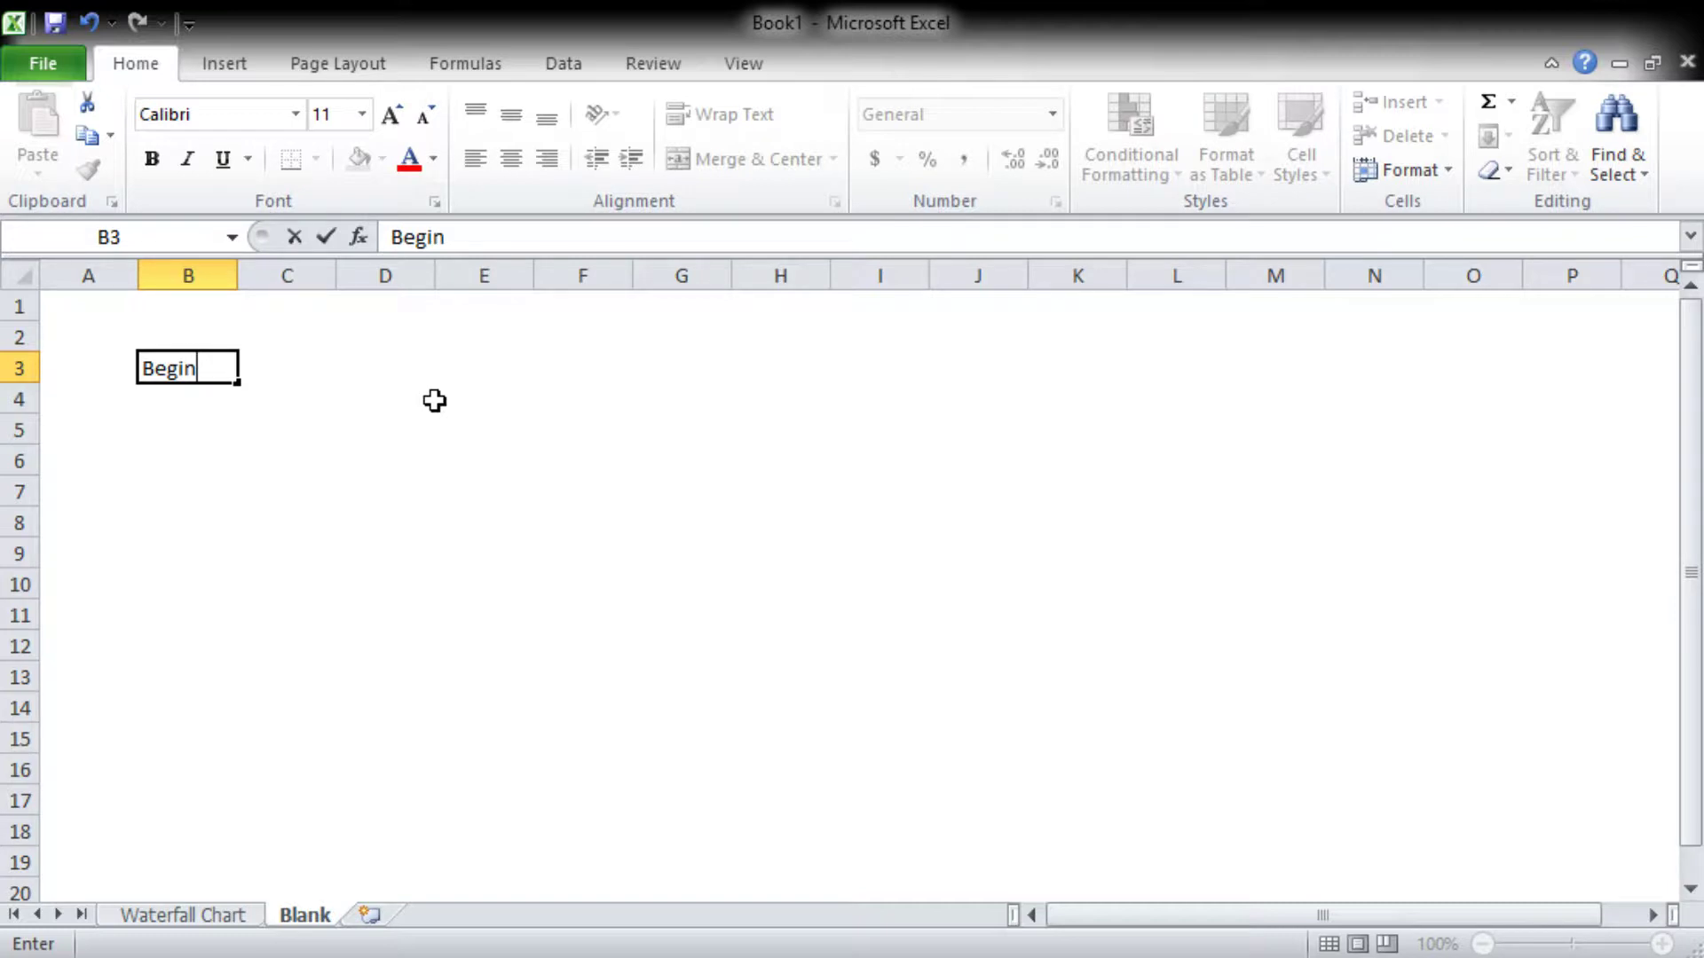
key(Return)
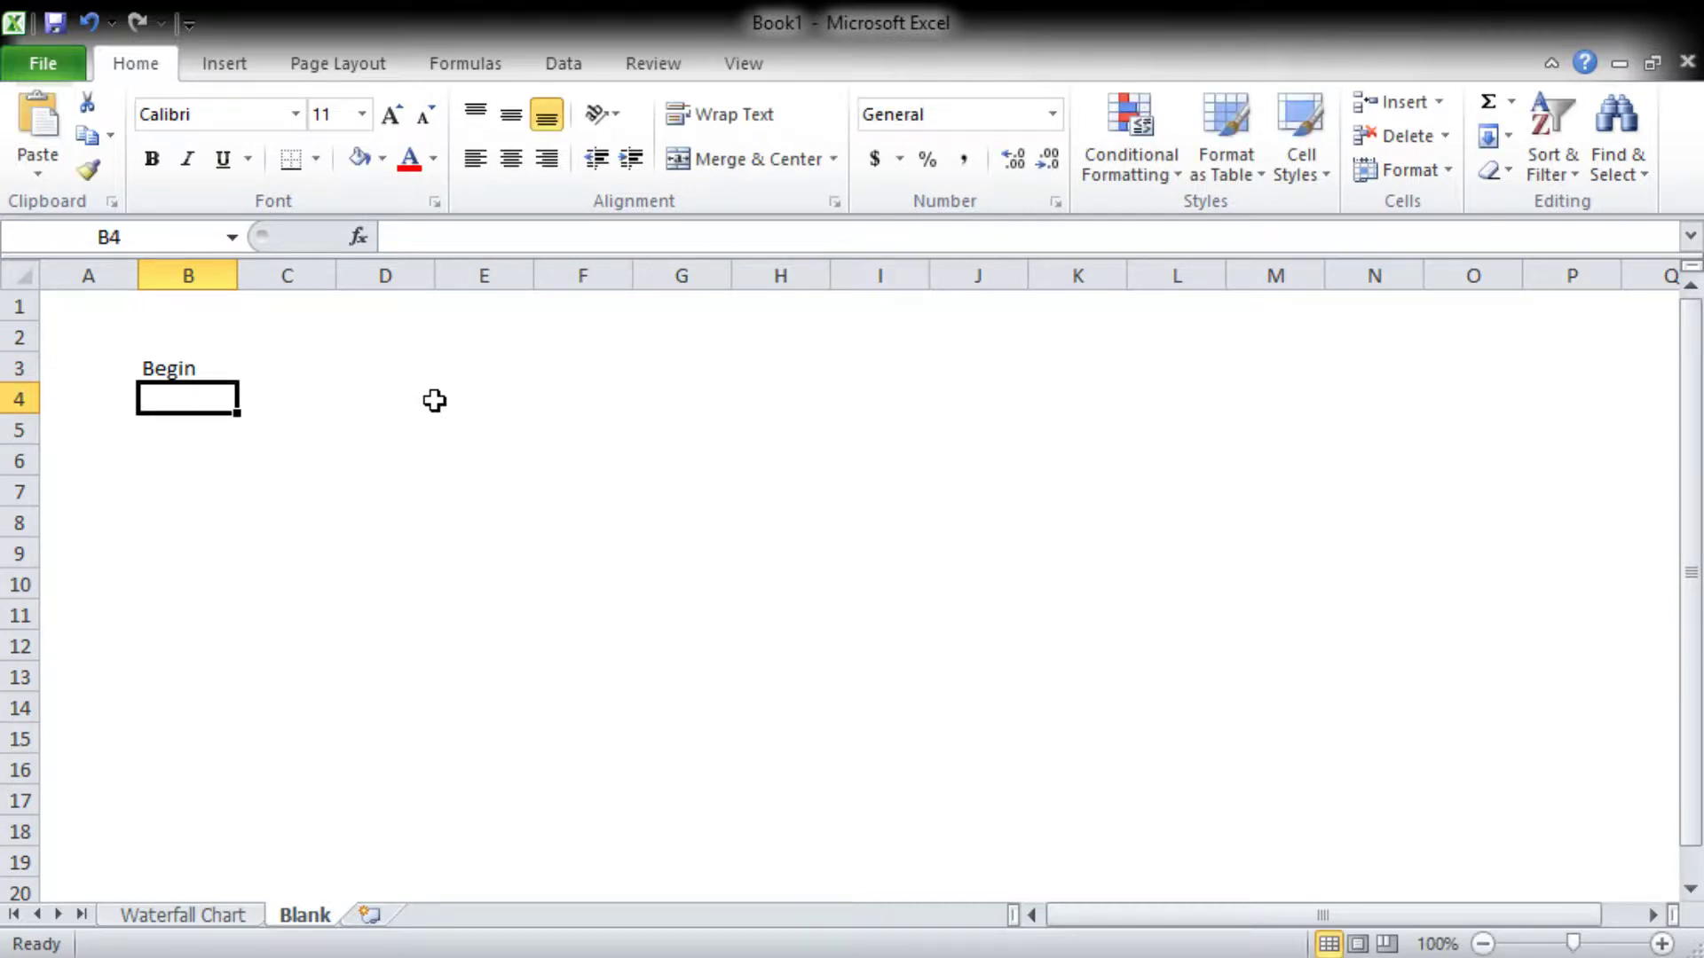
text(Item 1)
key(Return)
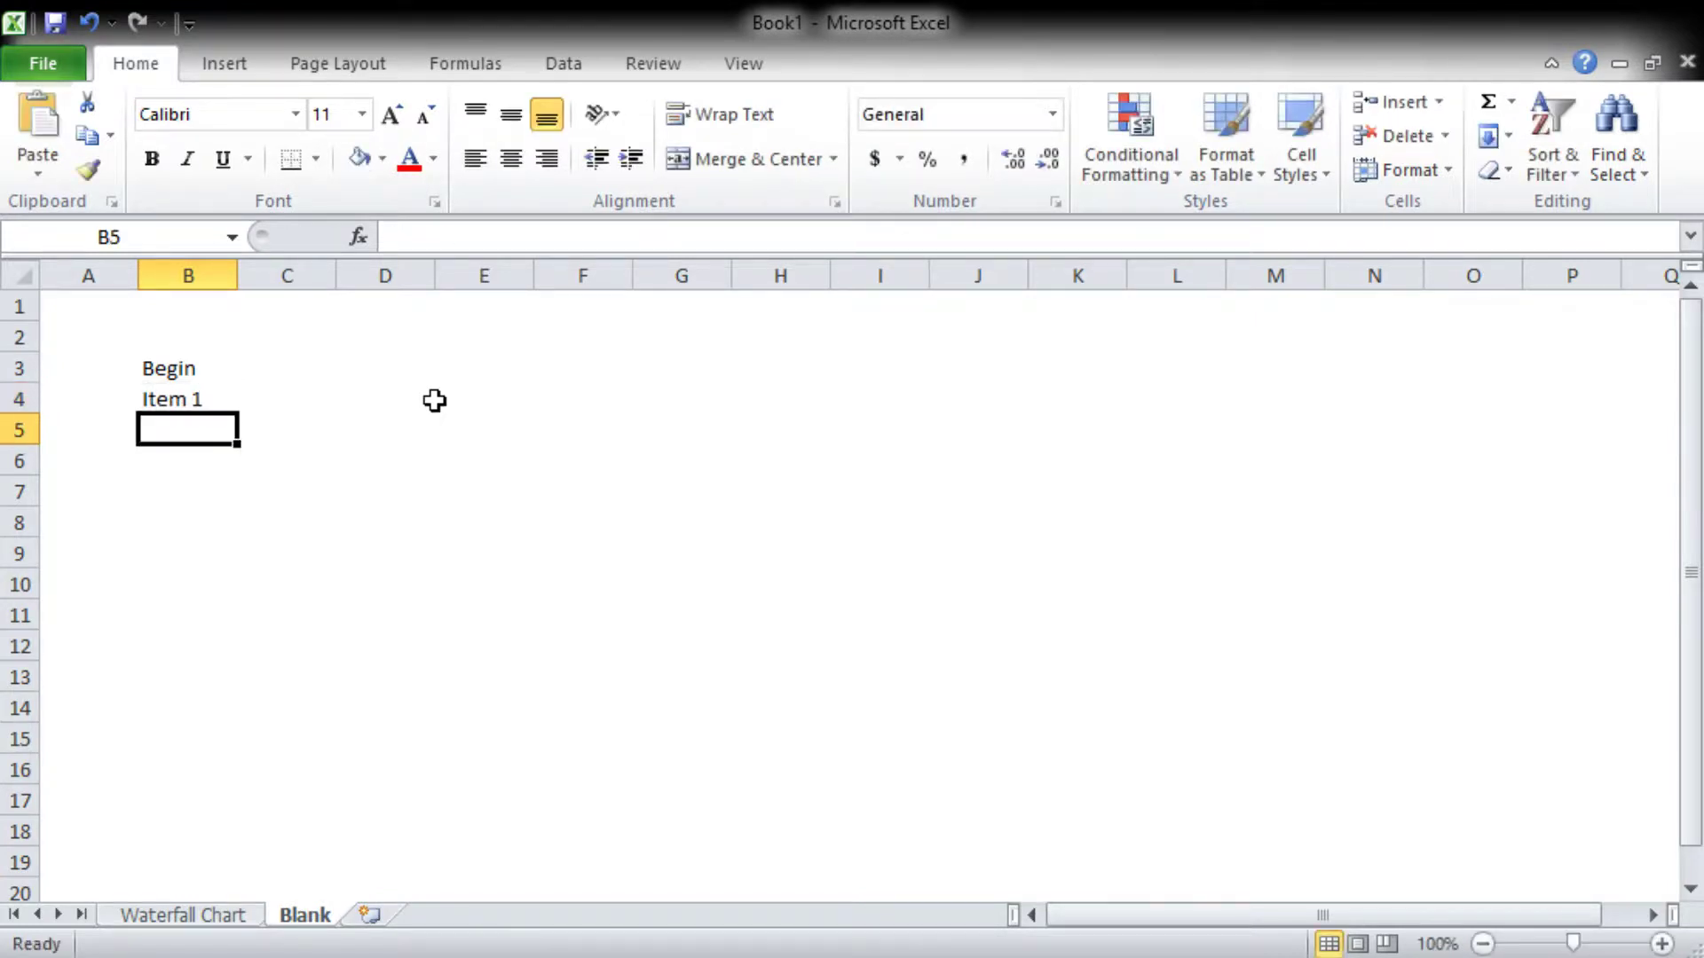
text(Item 2)
key(Return)
Step: Enter Item 3, Item 4 and End in B6:B8, completing the unfinished Item 3 label
text(Item)
key(Return)
key(Up)
key(F2)
text(3)
key(Return)
text(Item 4)
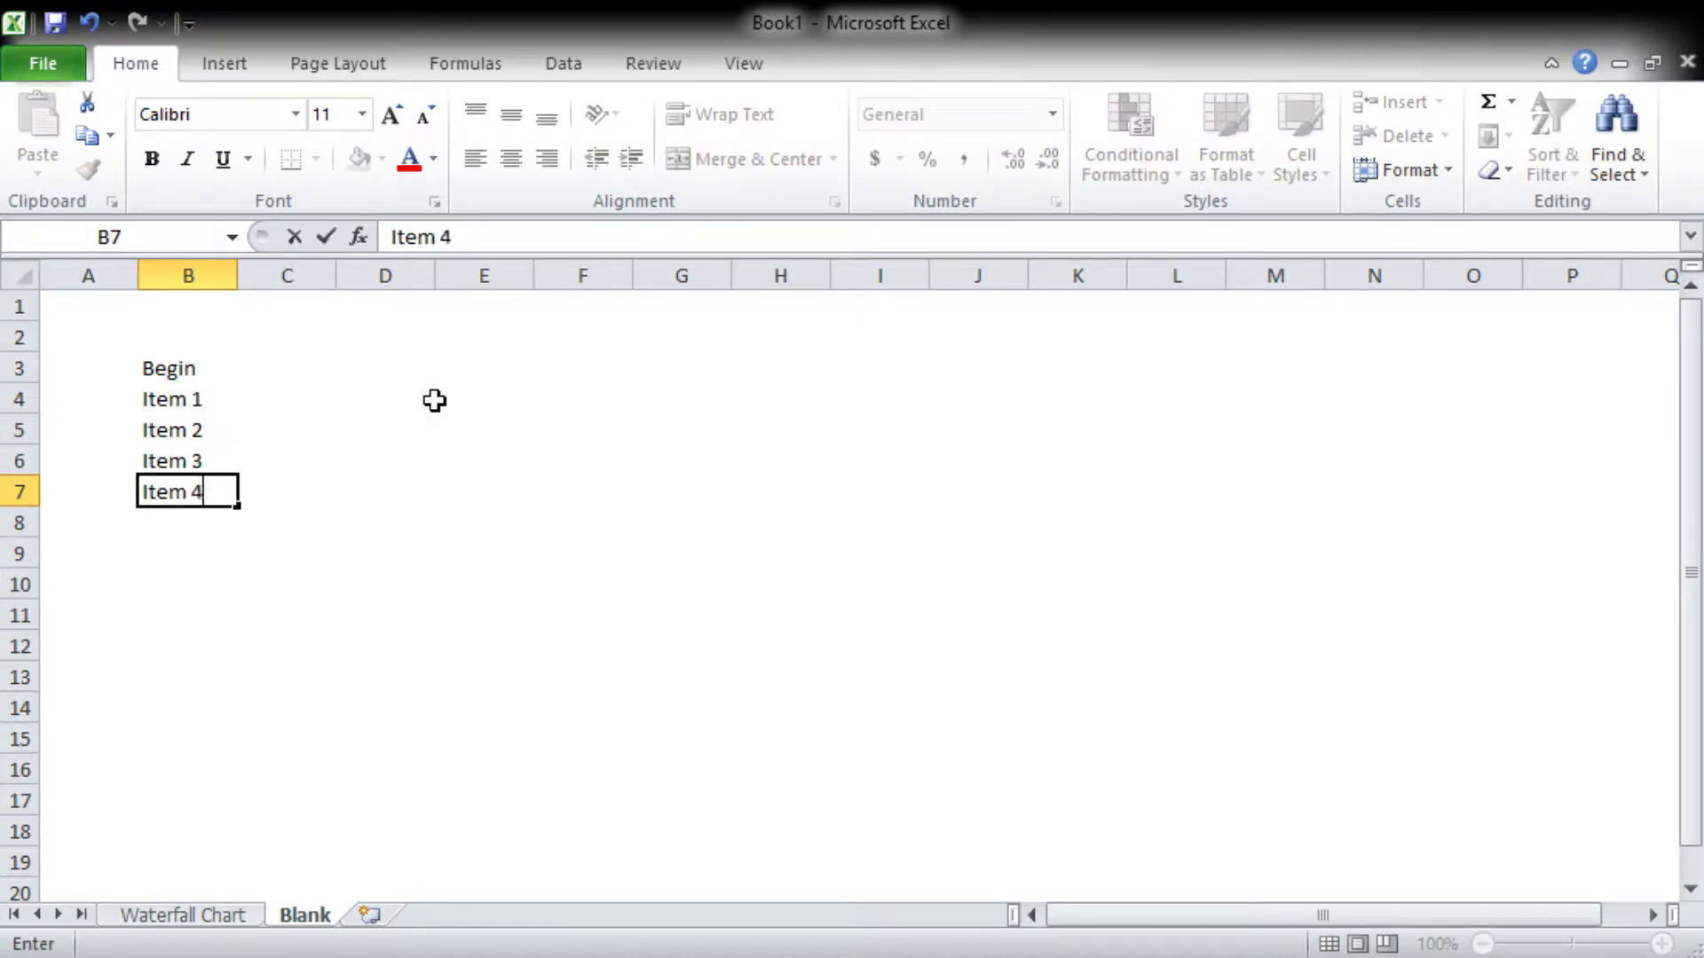
key(Return)
text(End)
key(ctrl+Return)
key(ctrl+Up)
key(Up)
key(Right)
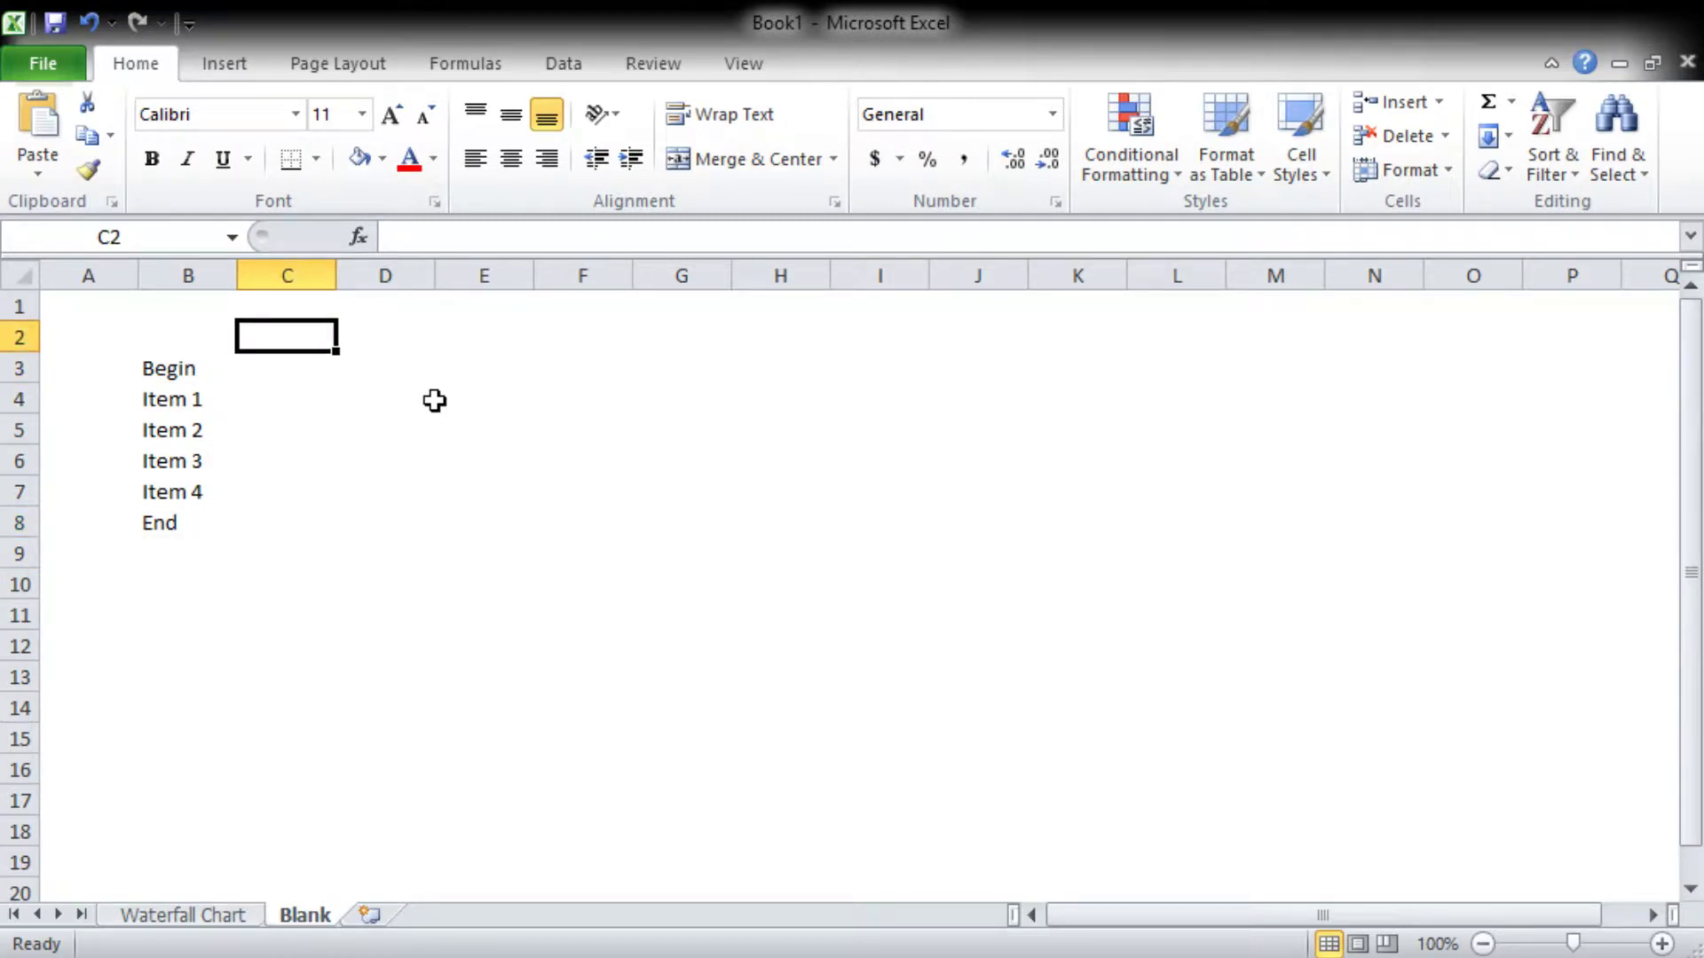
Step: Enter the Total header in C2 and values 100, 125, 160, 175, 250 in C3:C7
text(Total)
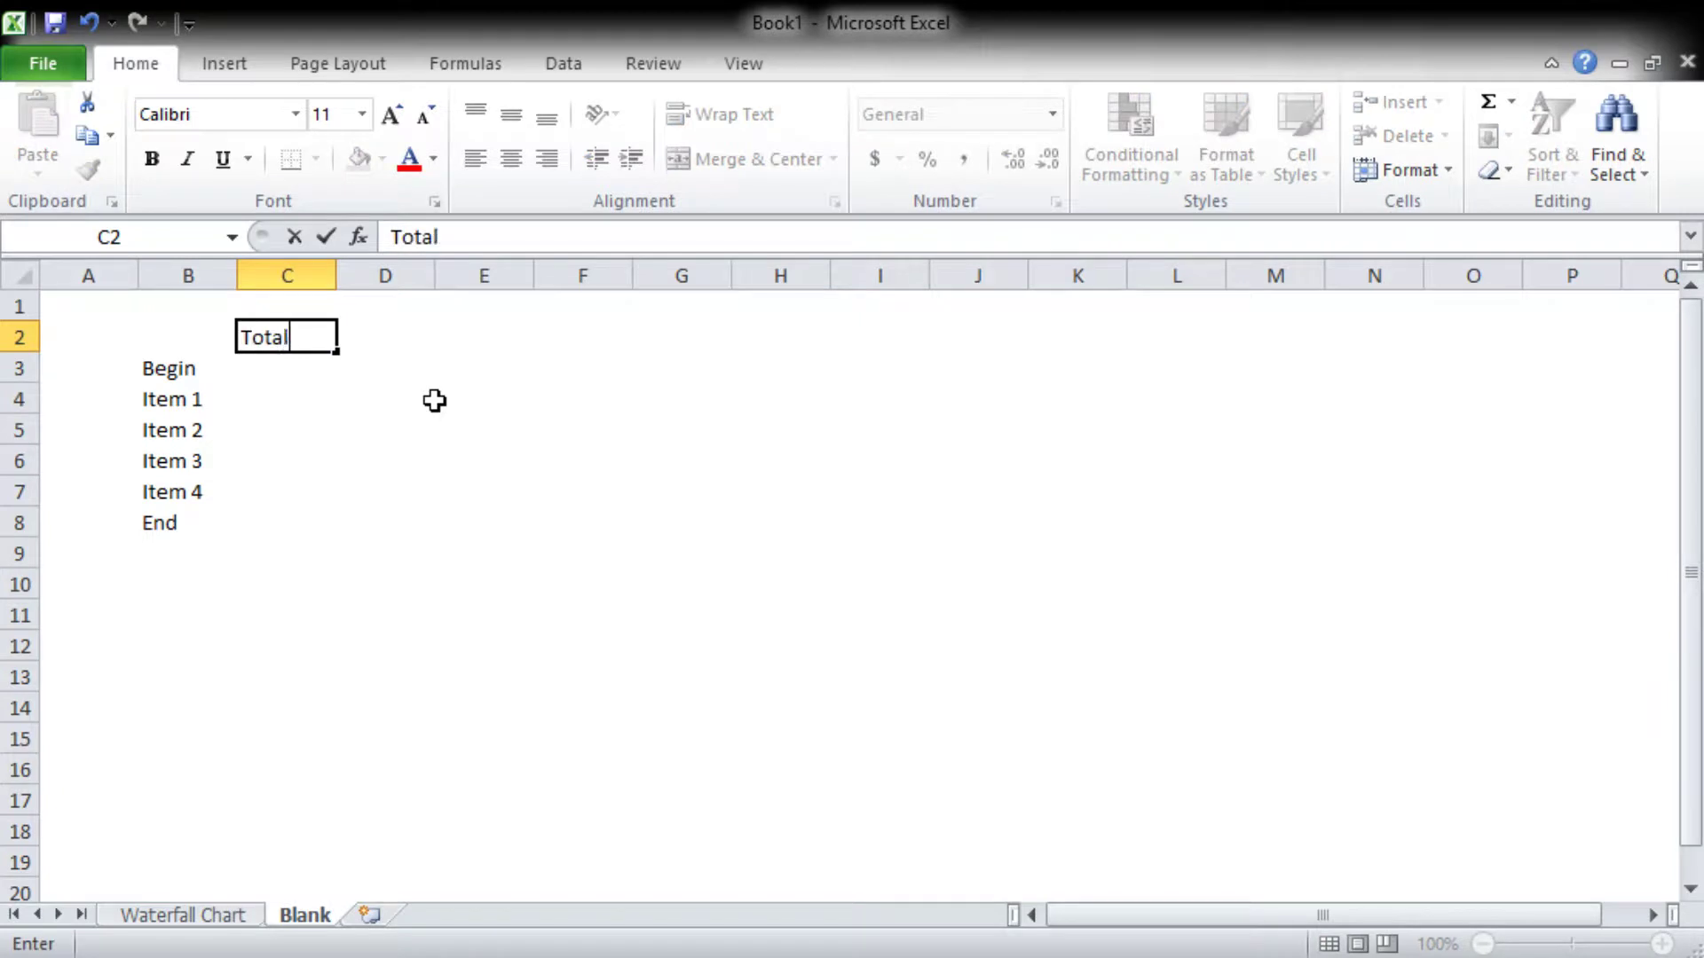
key(Return)
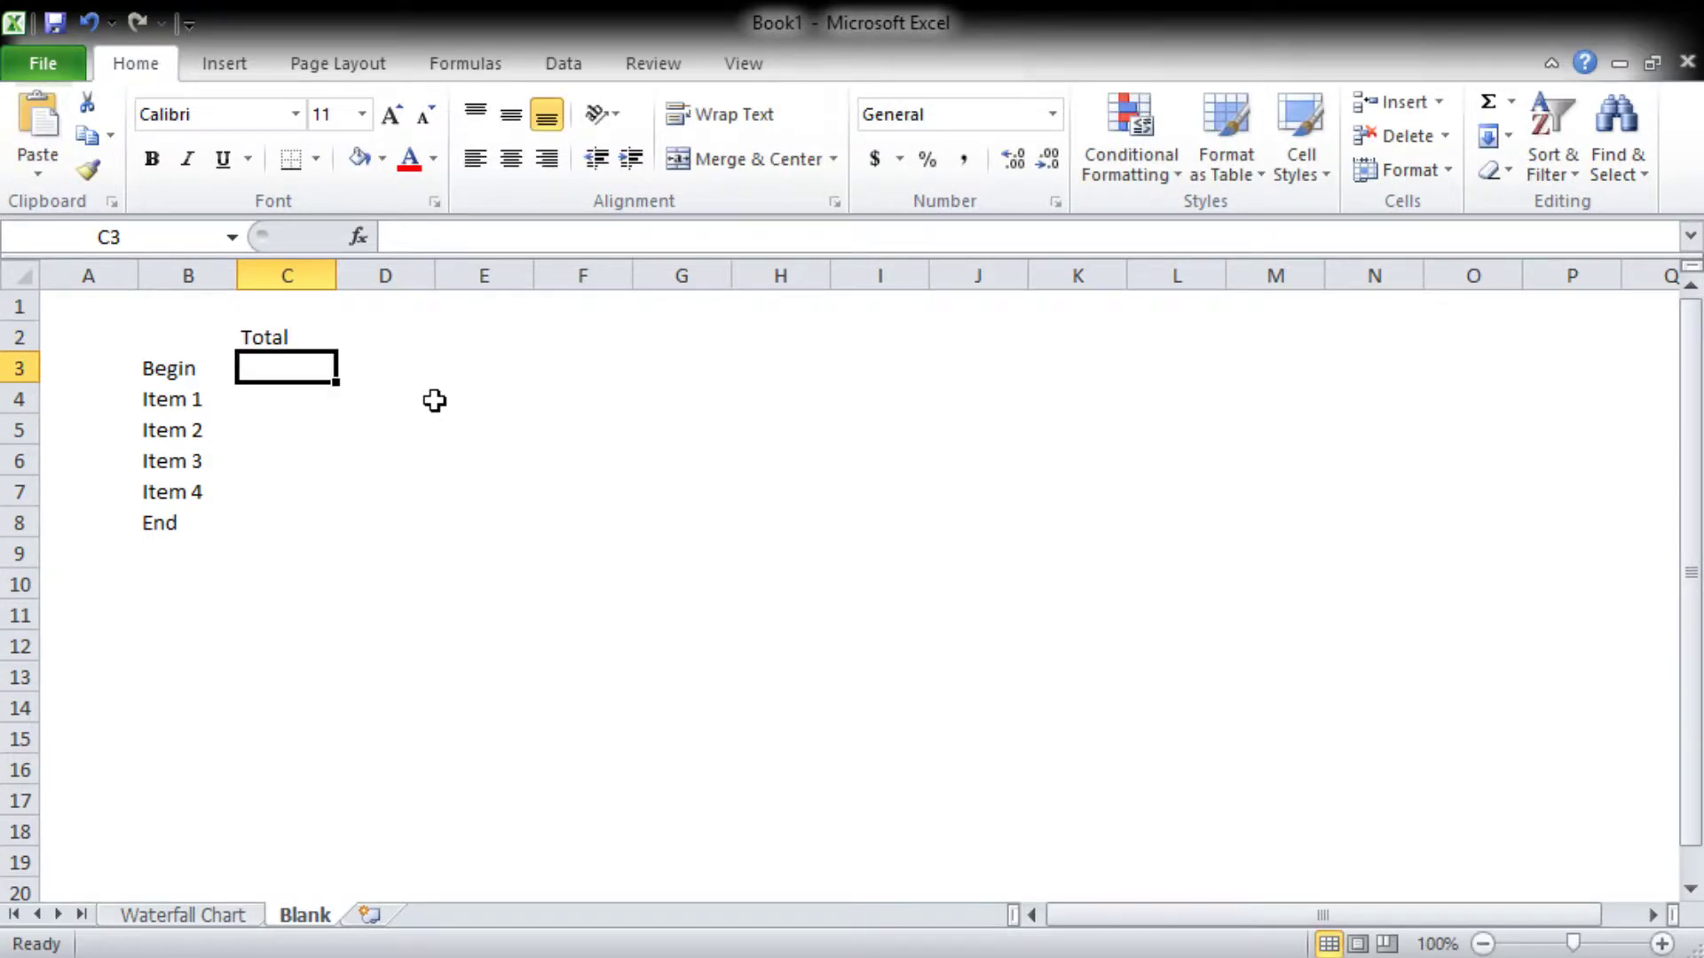
text(100)
key(Return)
text(125)
key(Return)
text(160)
key(Return)
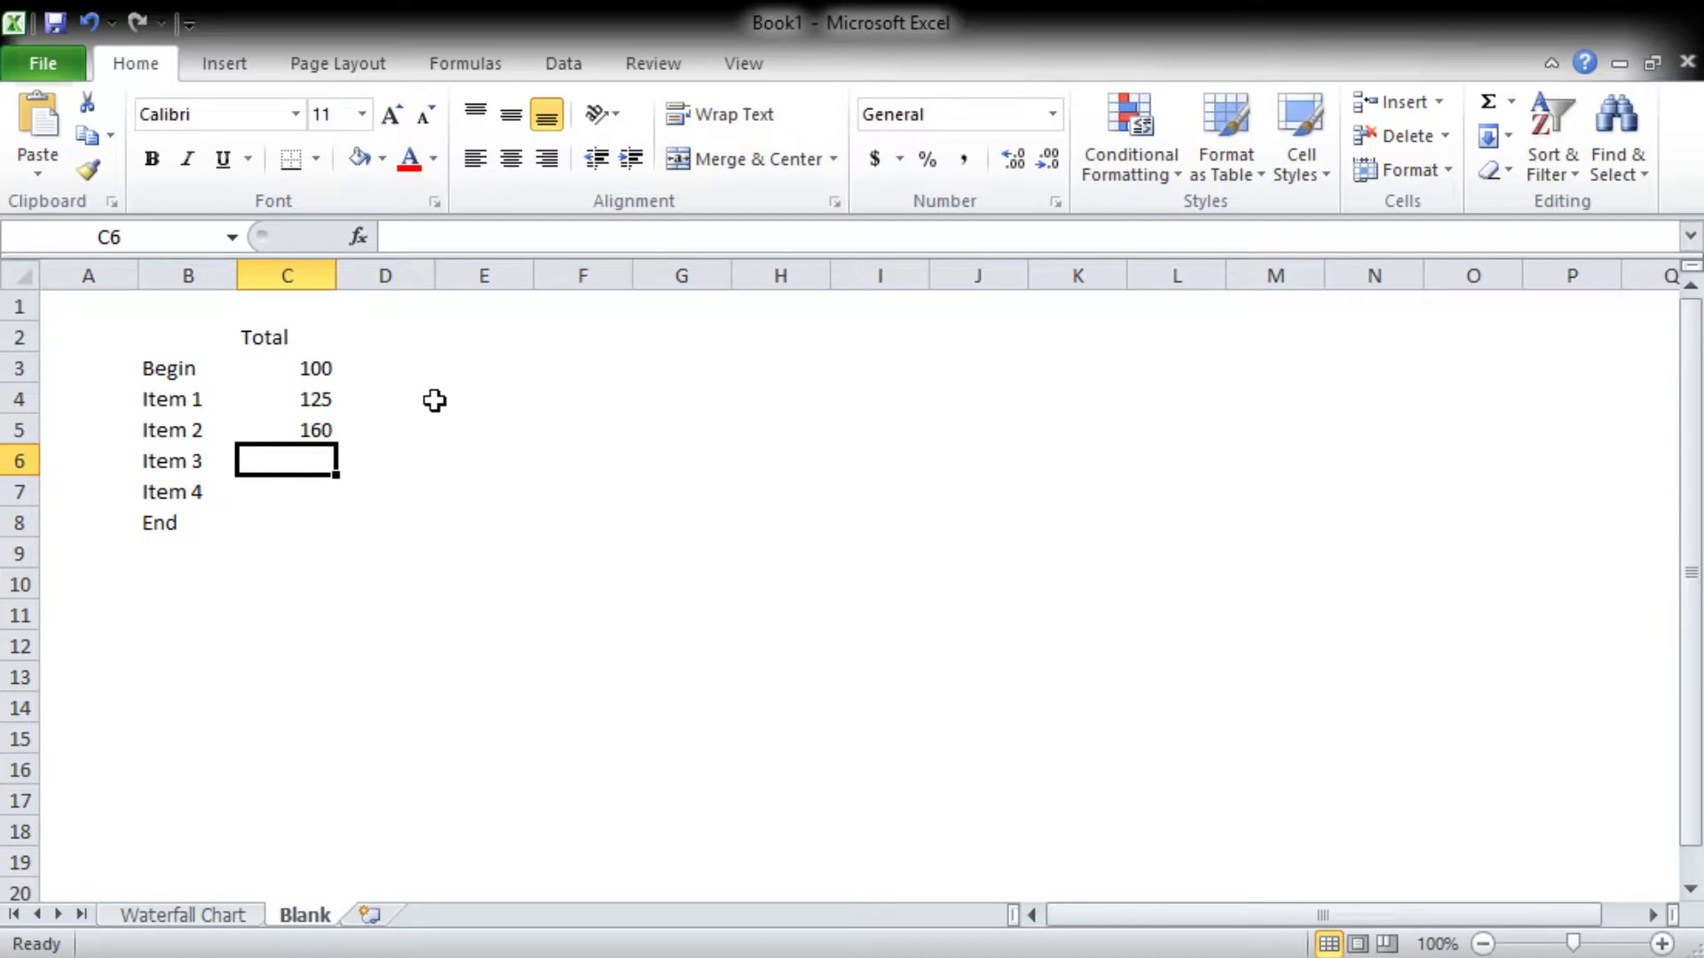
text(175)
key(Return)
text(250)
key(Return)
Step: Set End's total in C8 to =C7 and confirm the formula shows 250
text(=)
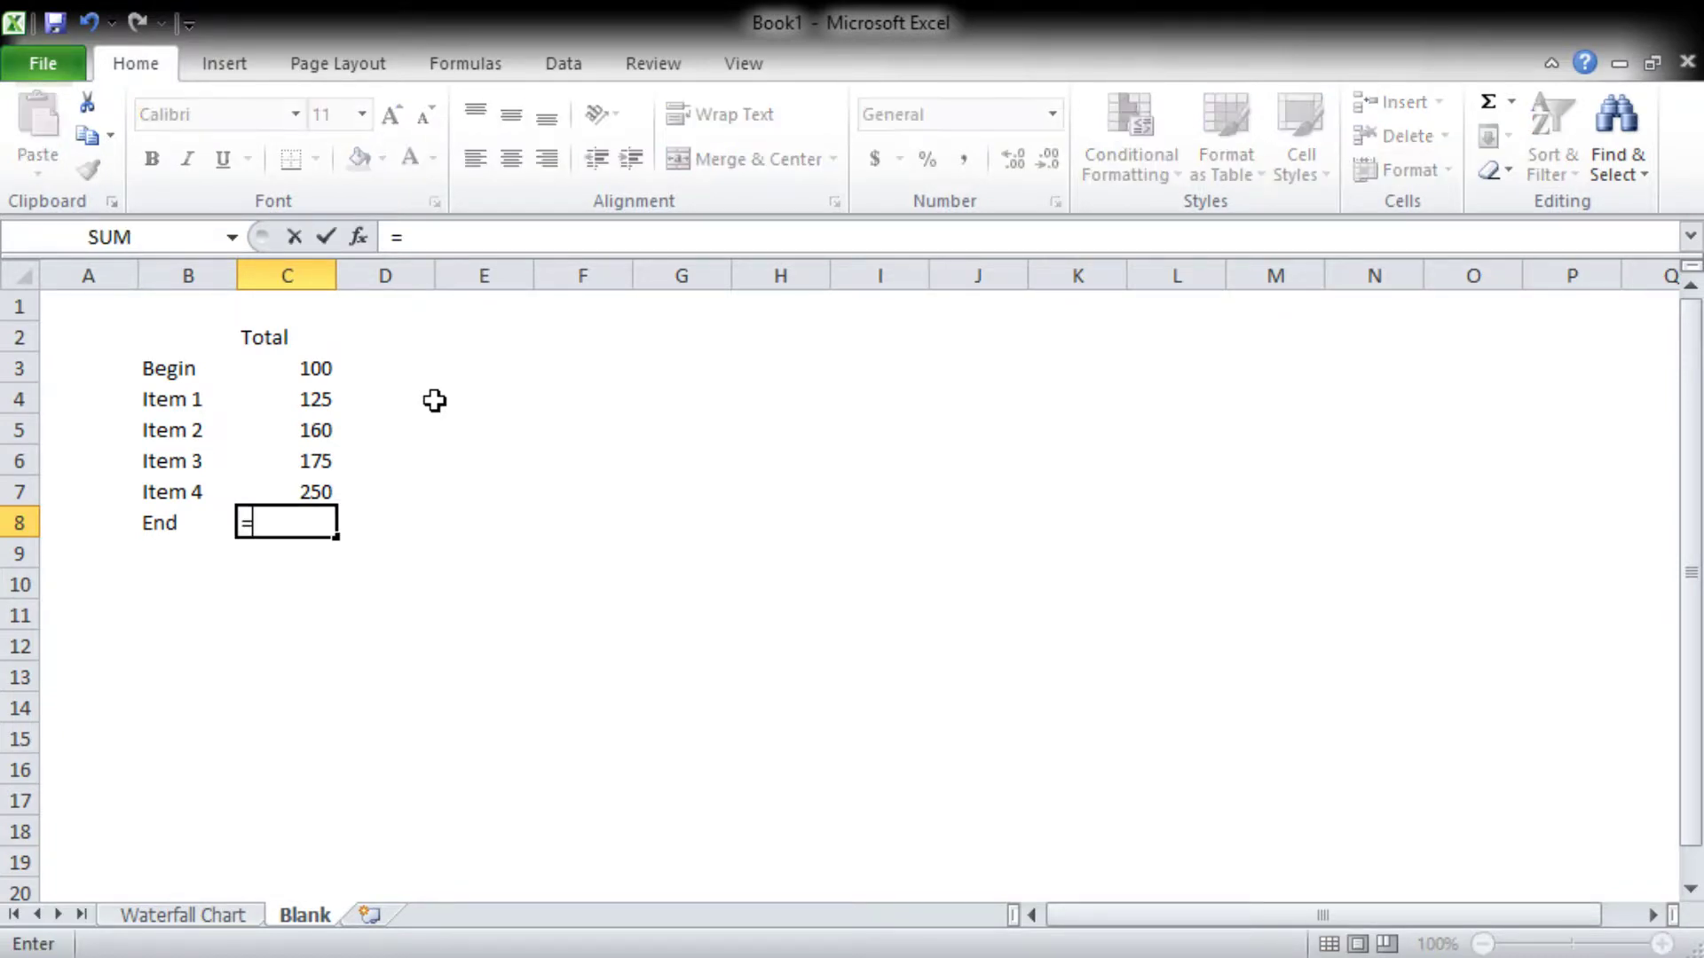
key(Up)
key(Return)
key(Up)
key(Up)
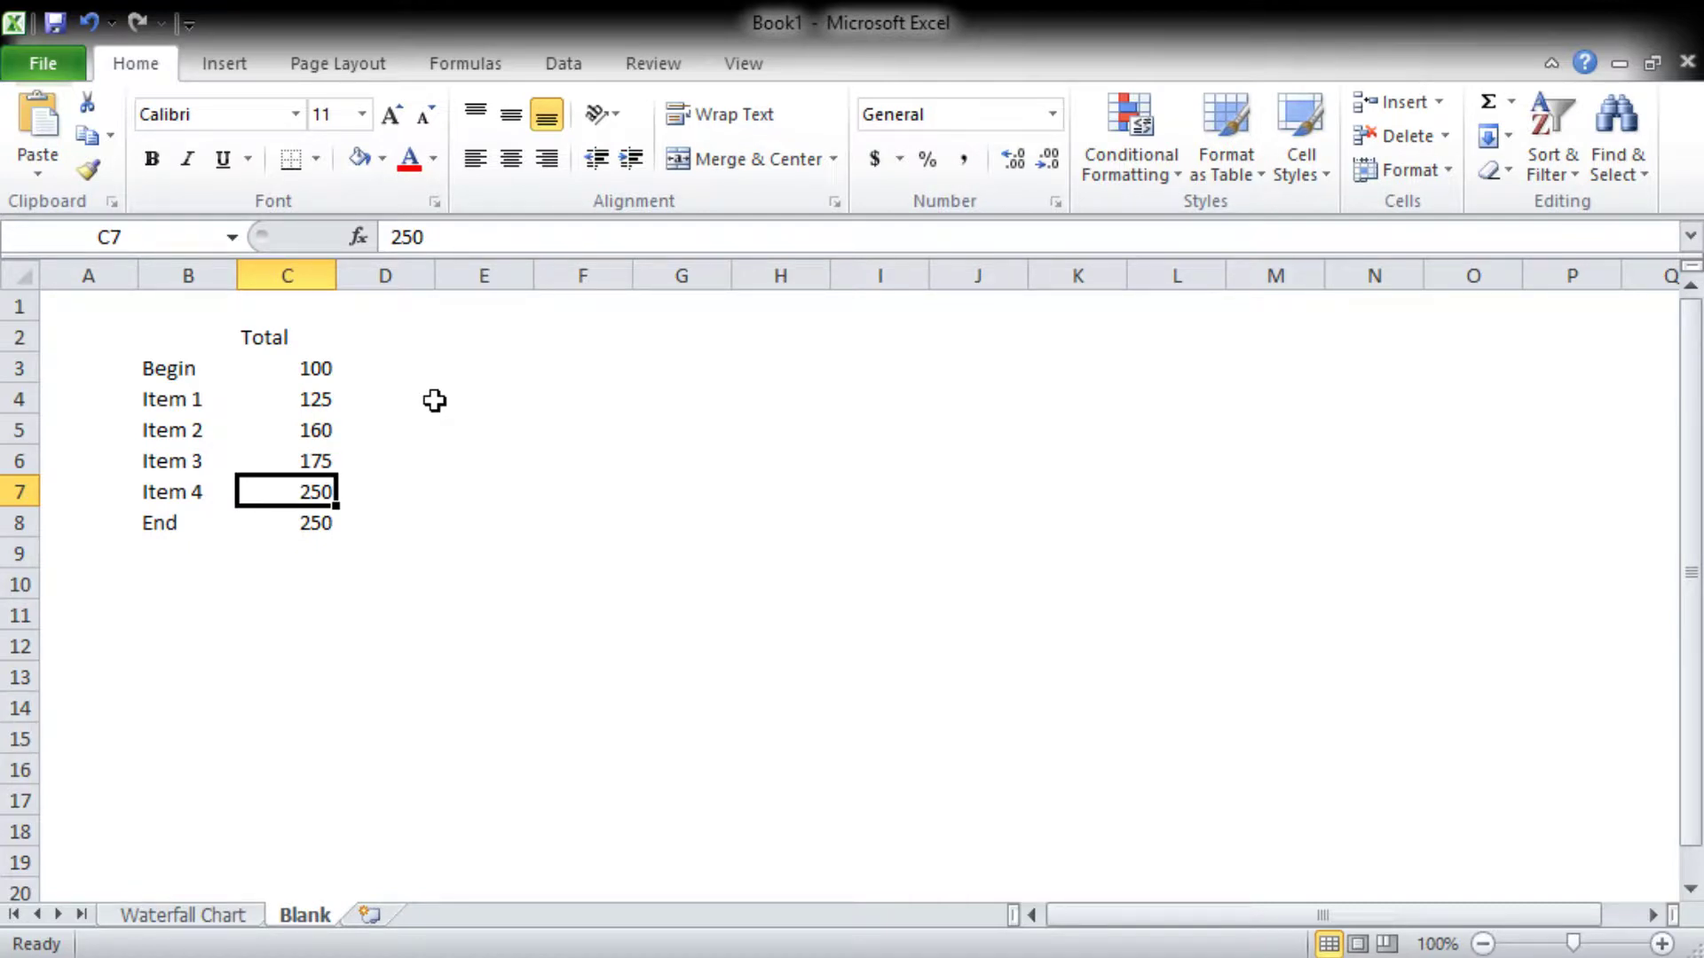
key(Down)
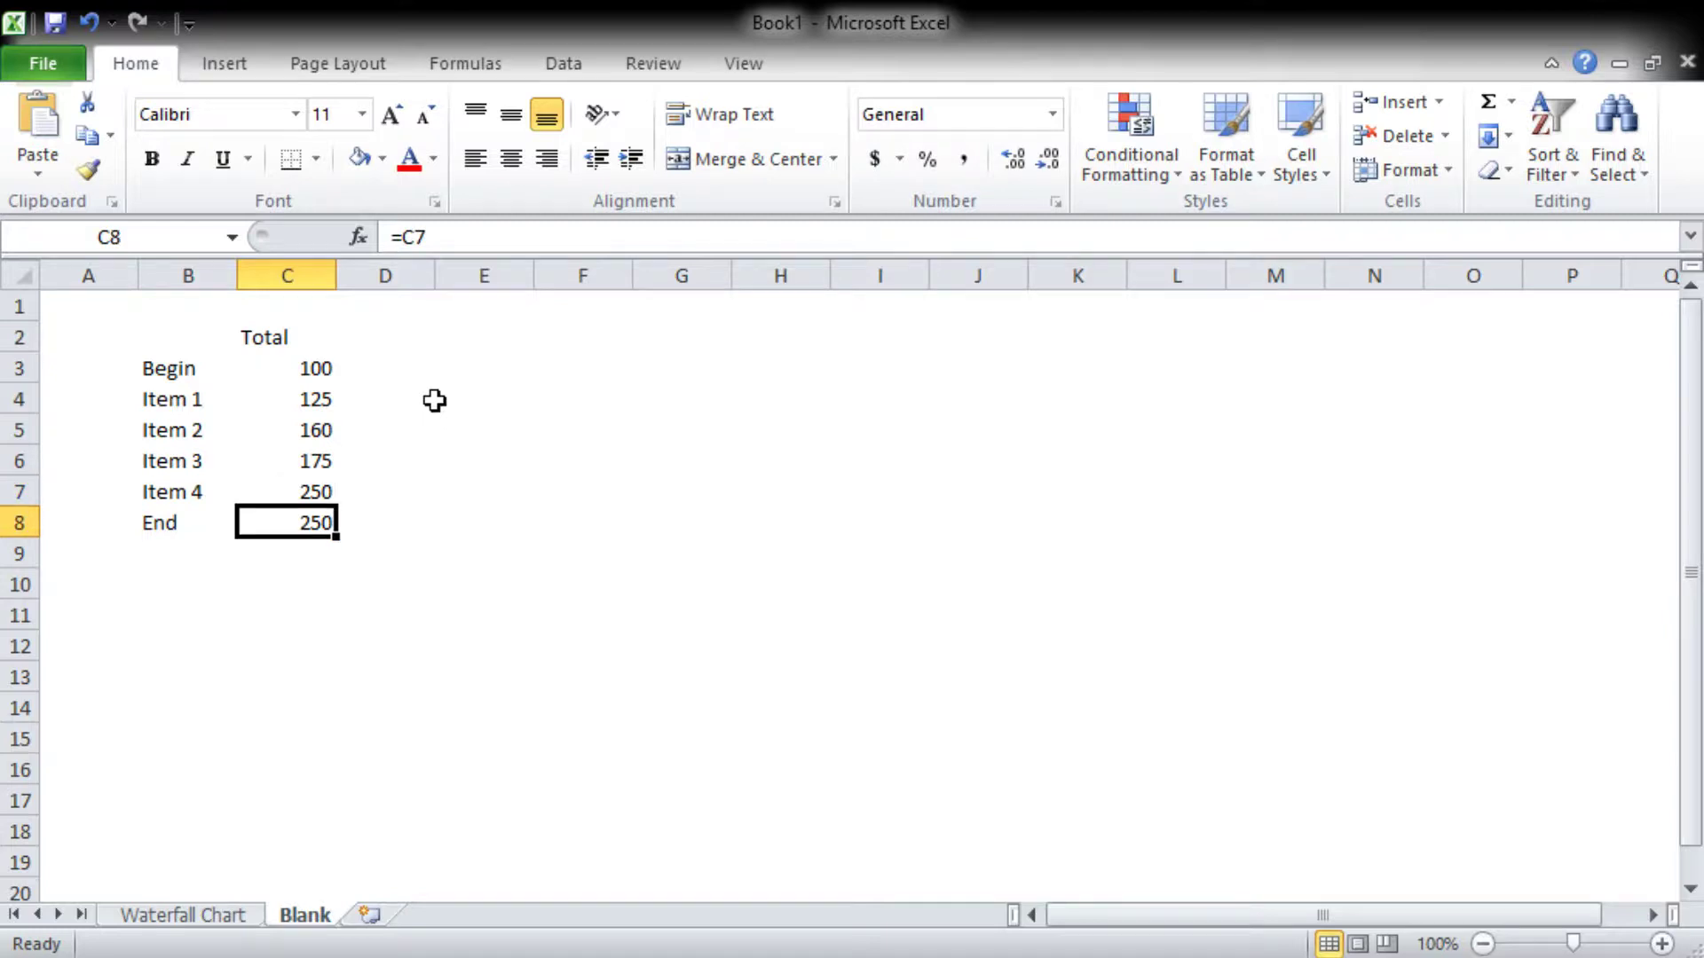
key(F2)
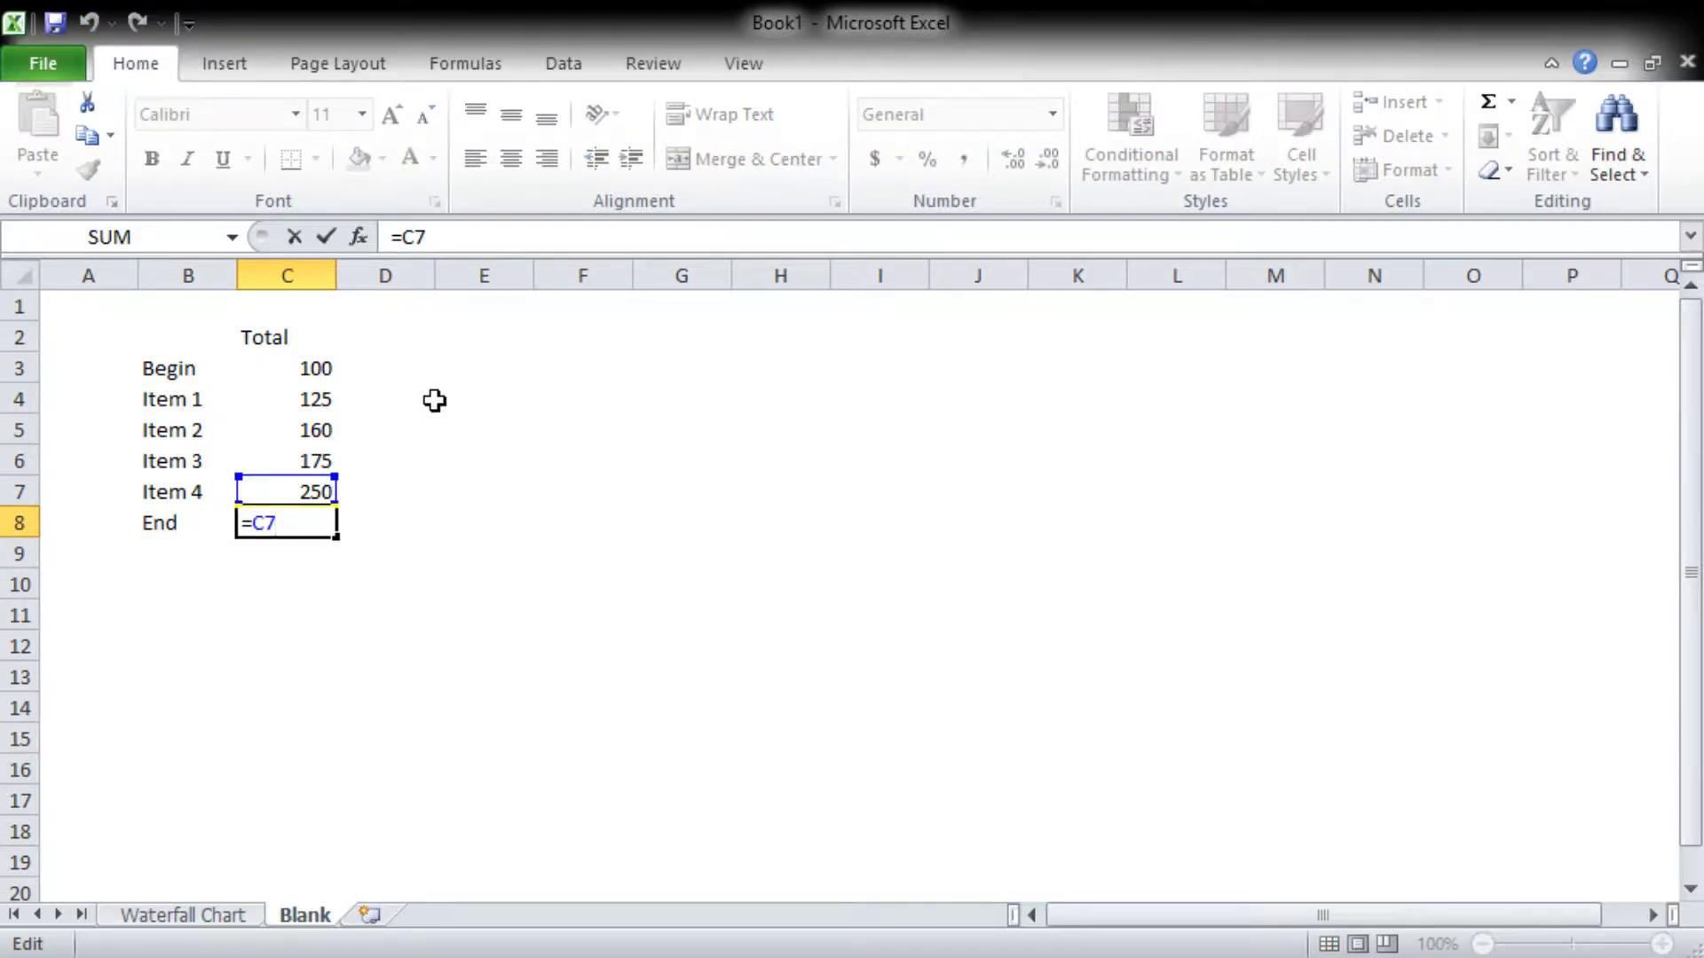
key(Escape)
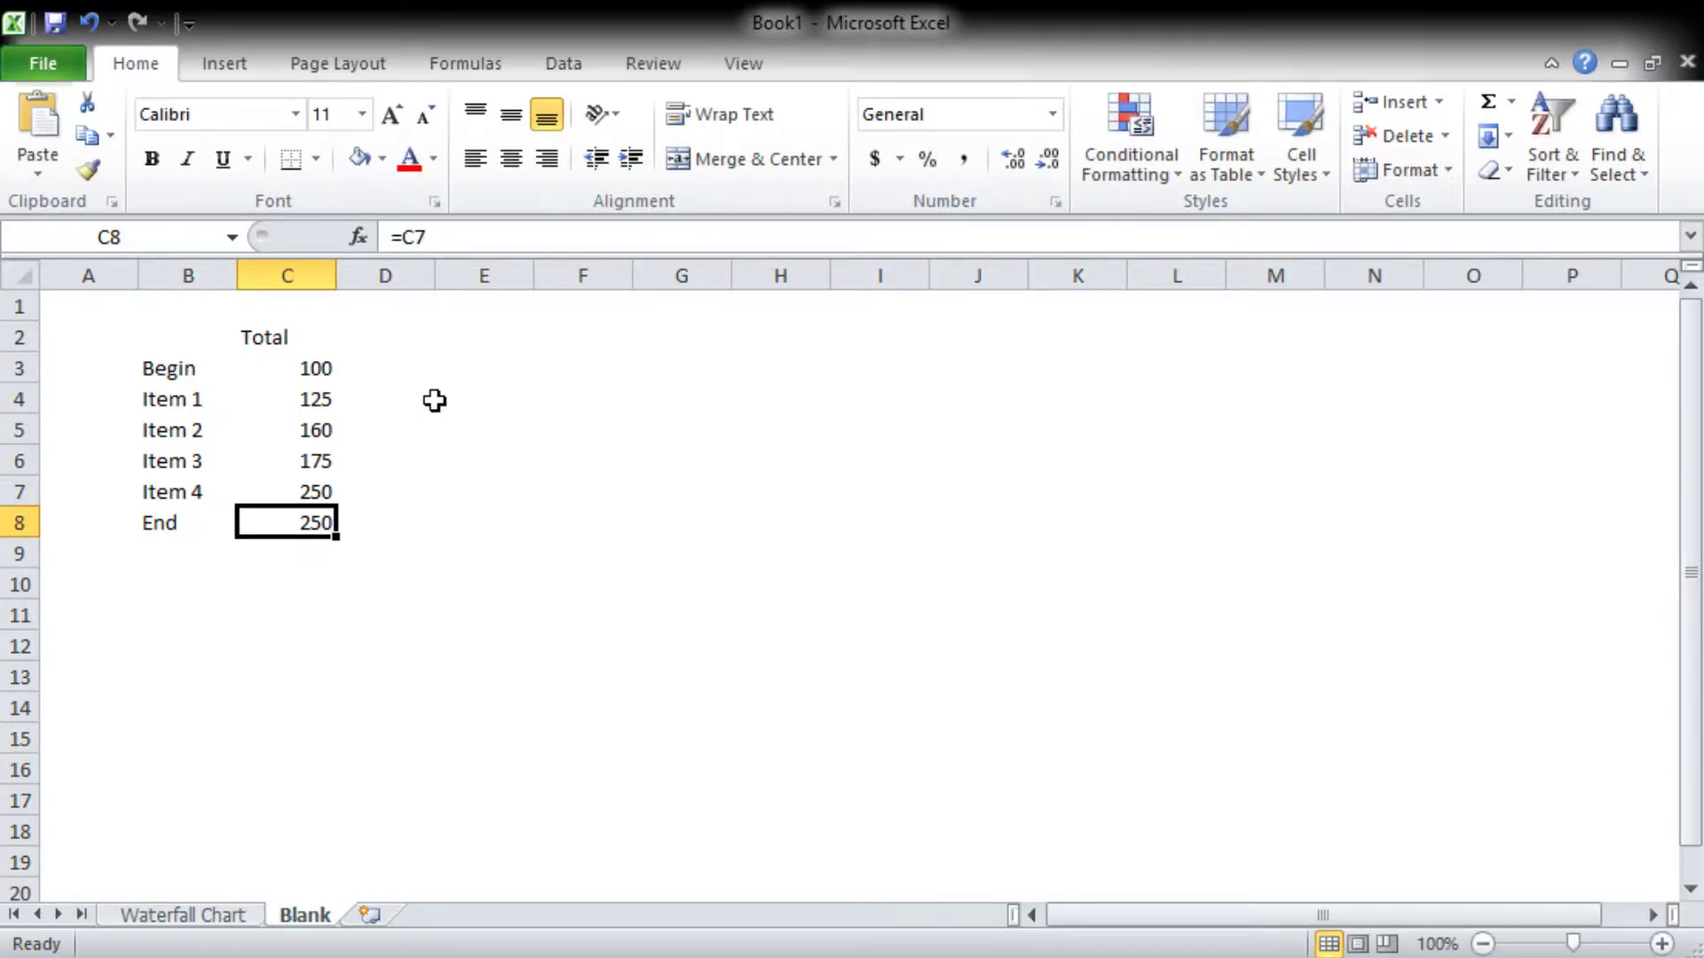
key(ctrl+Up)
Step: Add the Base header in D2 and the Delta header in E2
key(Right)
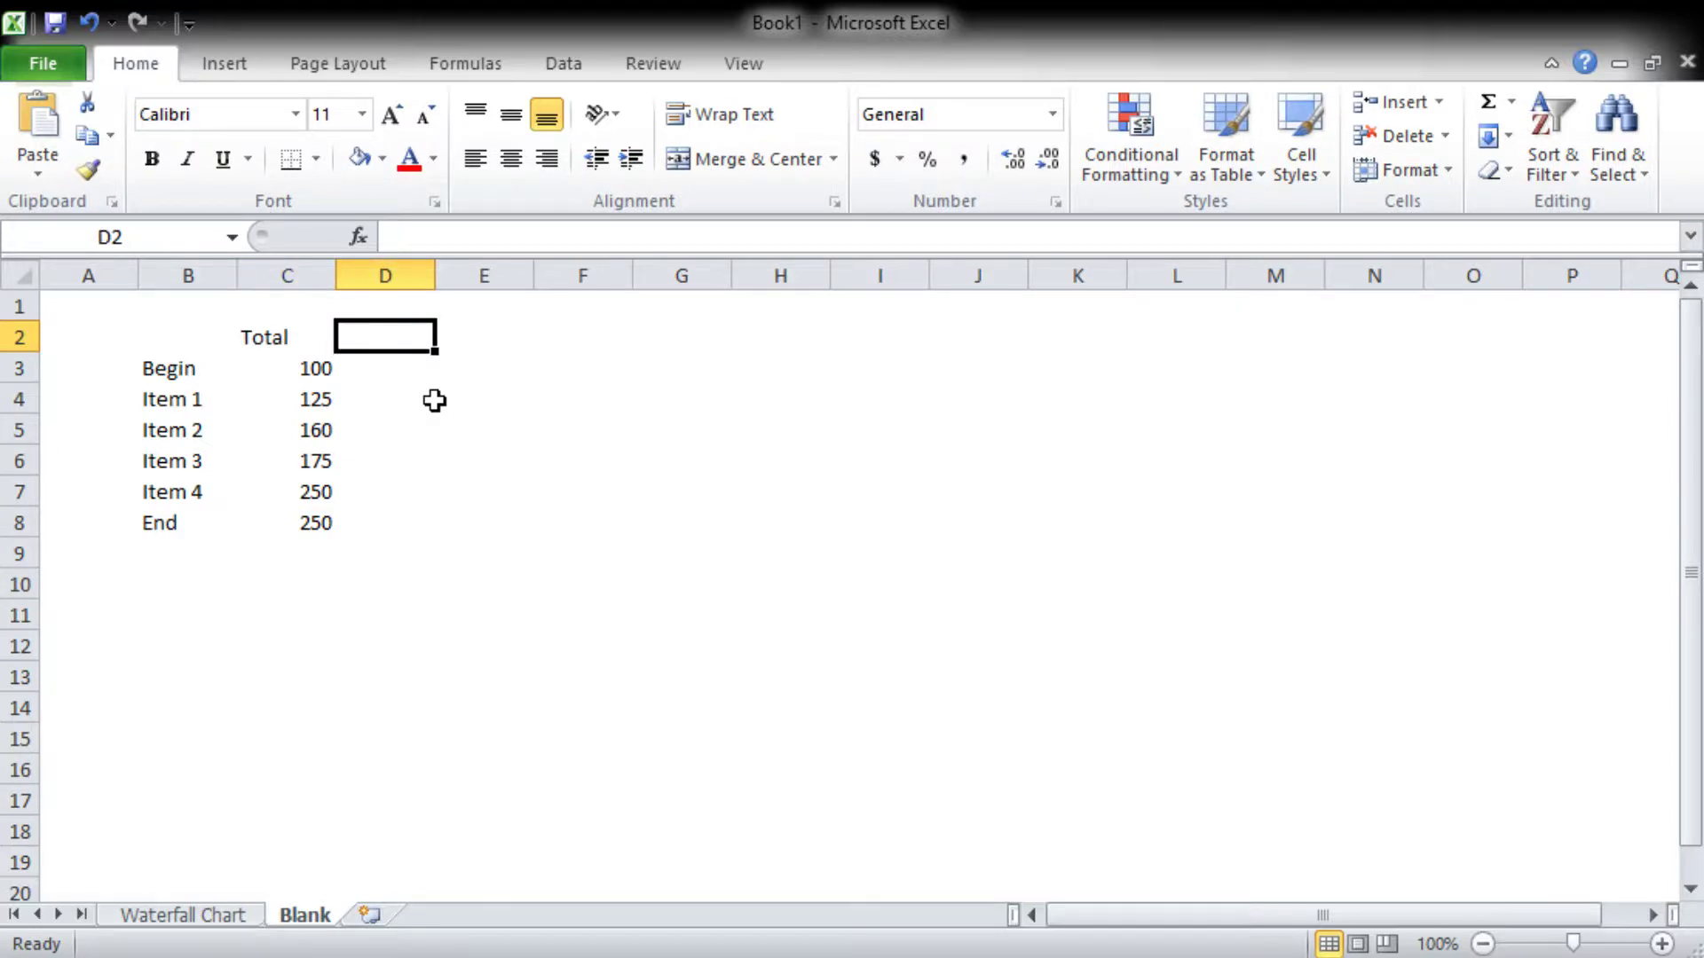
text(Base)
key(Return)
key(Up)
key(Right)
text(D)
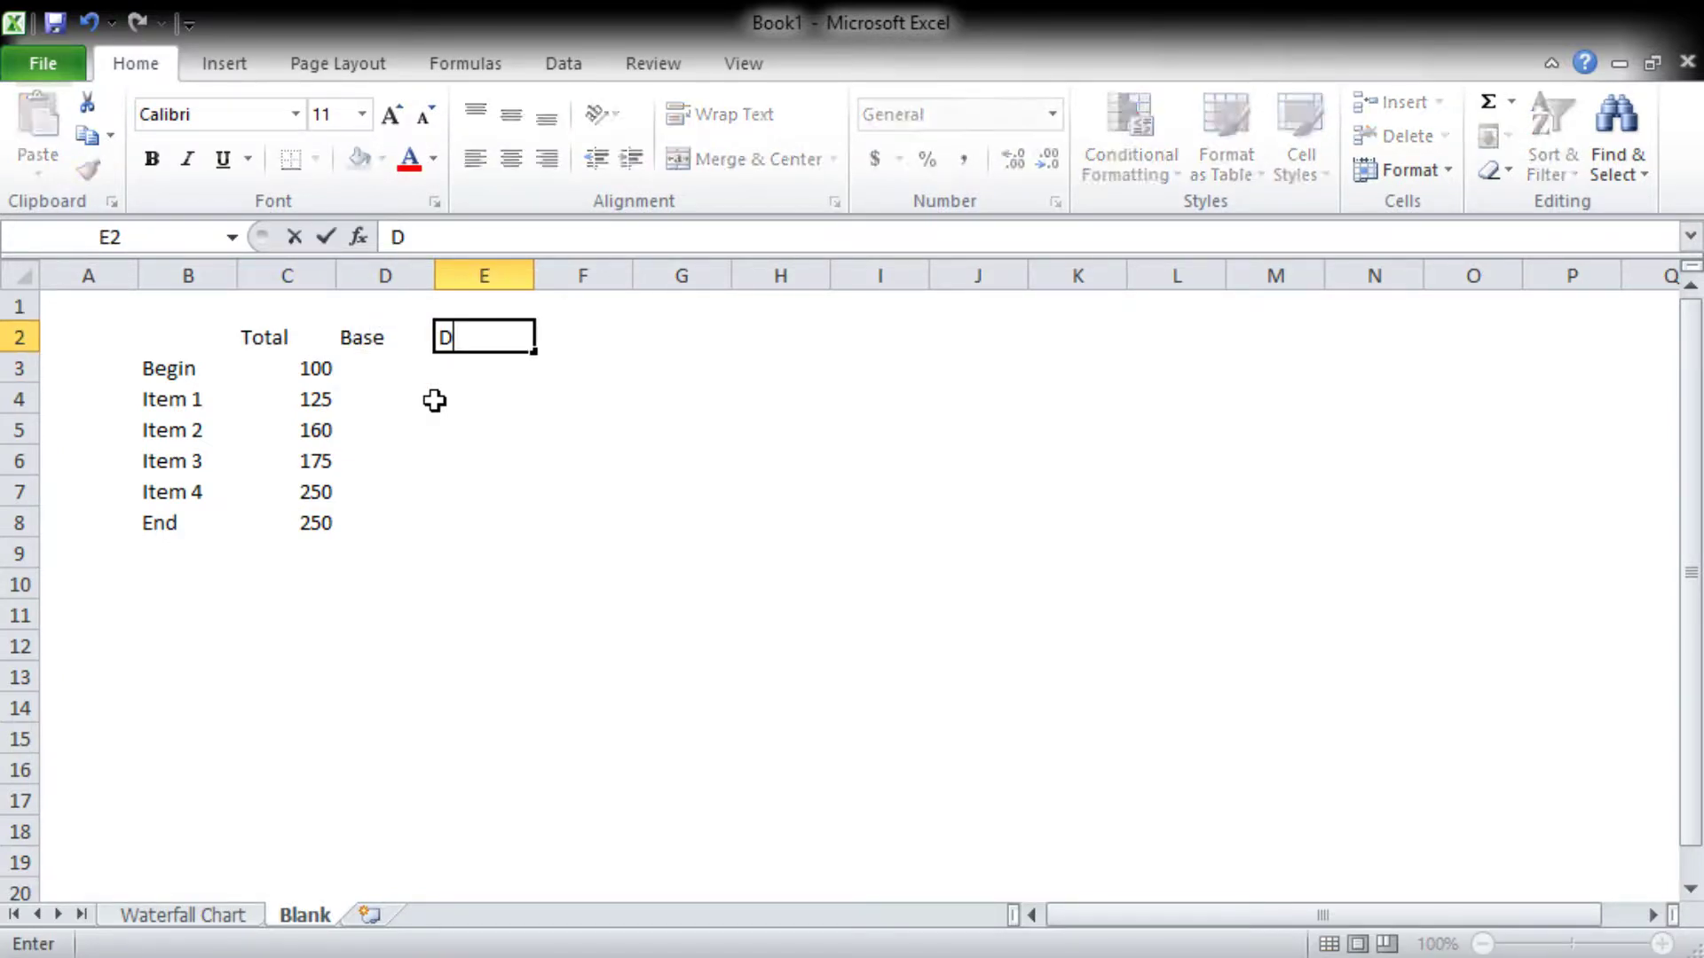
text(elta)
key(Up)
key(Down)
Step: Make the B2:E2 headers bold, right-aligned, with a bottom border
key(Left)
key(Left)
key(shift+Right)
key(shift+Right)
key(ctrl+b)
key(Left)
key(shift+Right)
key(shift+Right)
key(shift+Right)
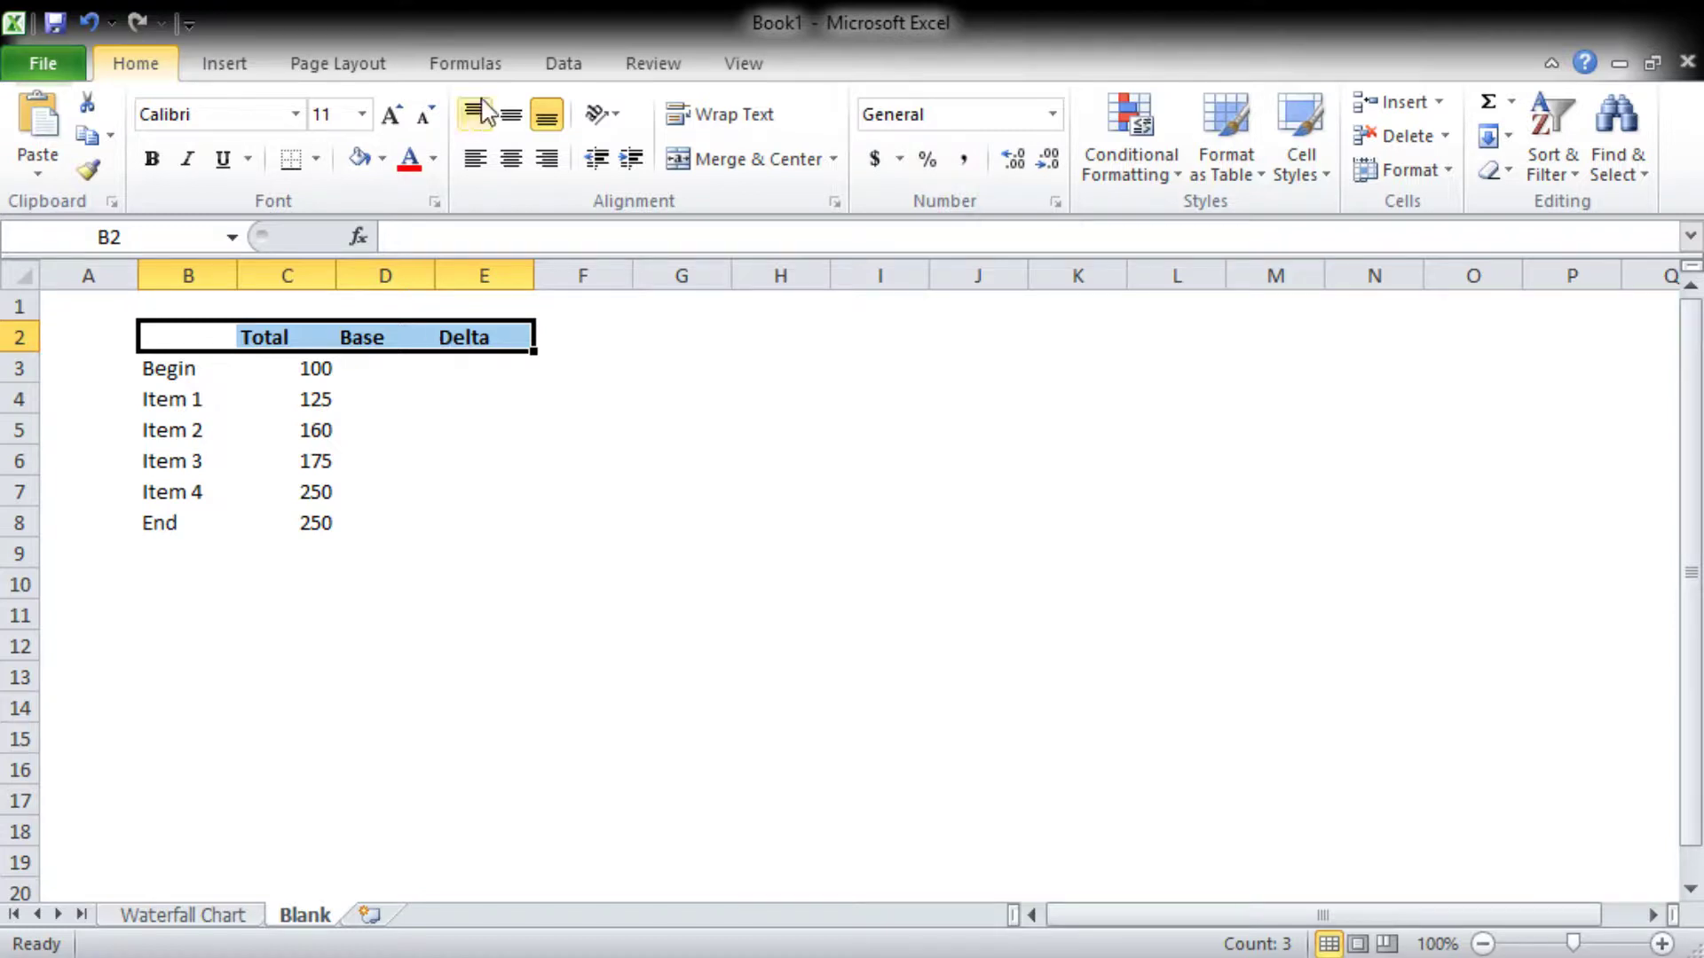
click(547, 158)
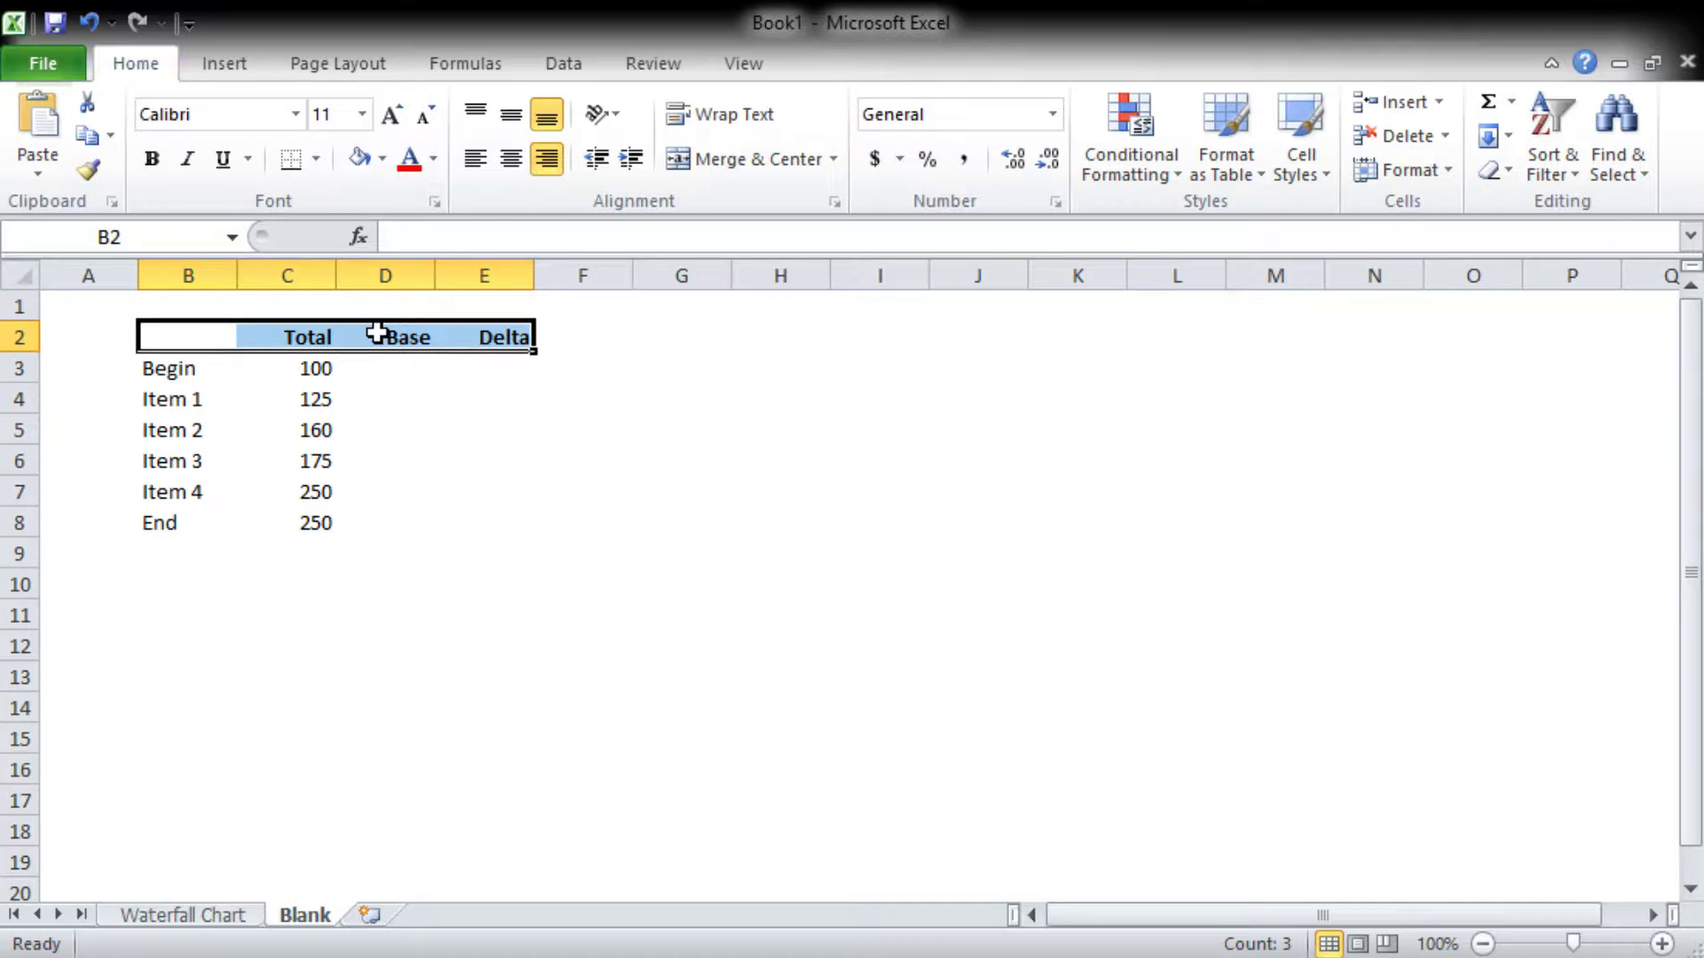
key(Down)
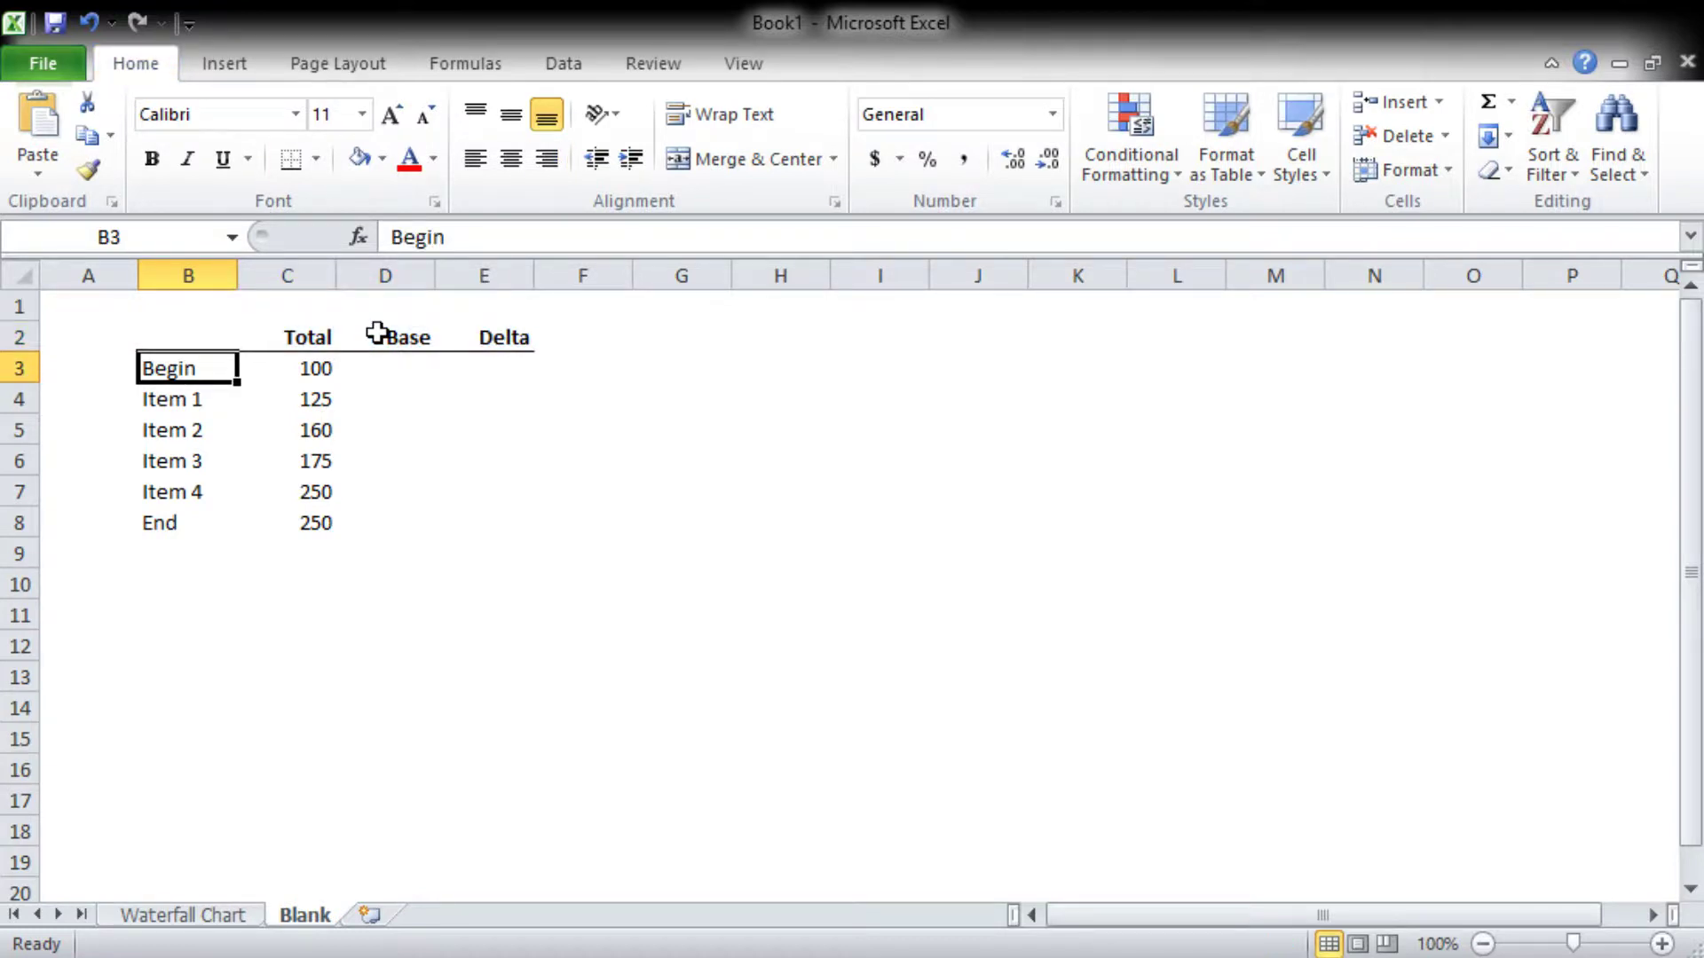
Step: Enter the base formula =C3-E3 in D3
key(Right)
key(Right)
text(=)
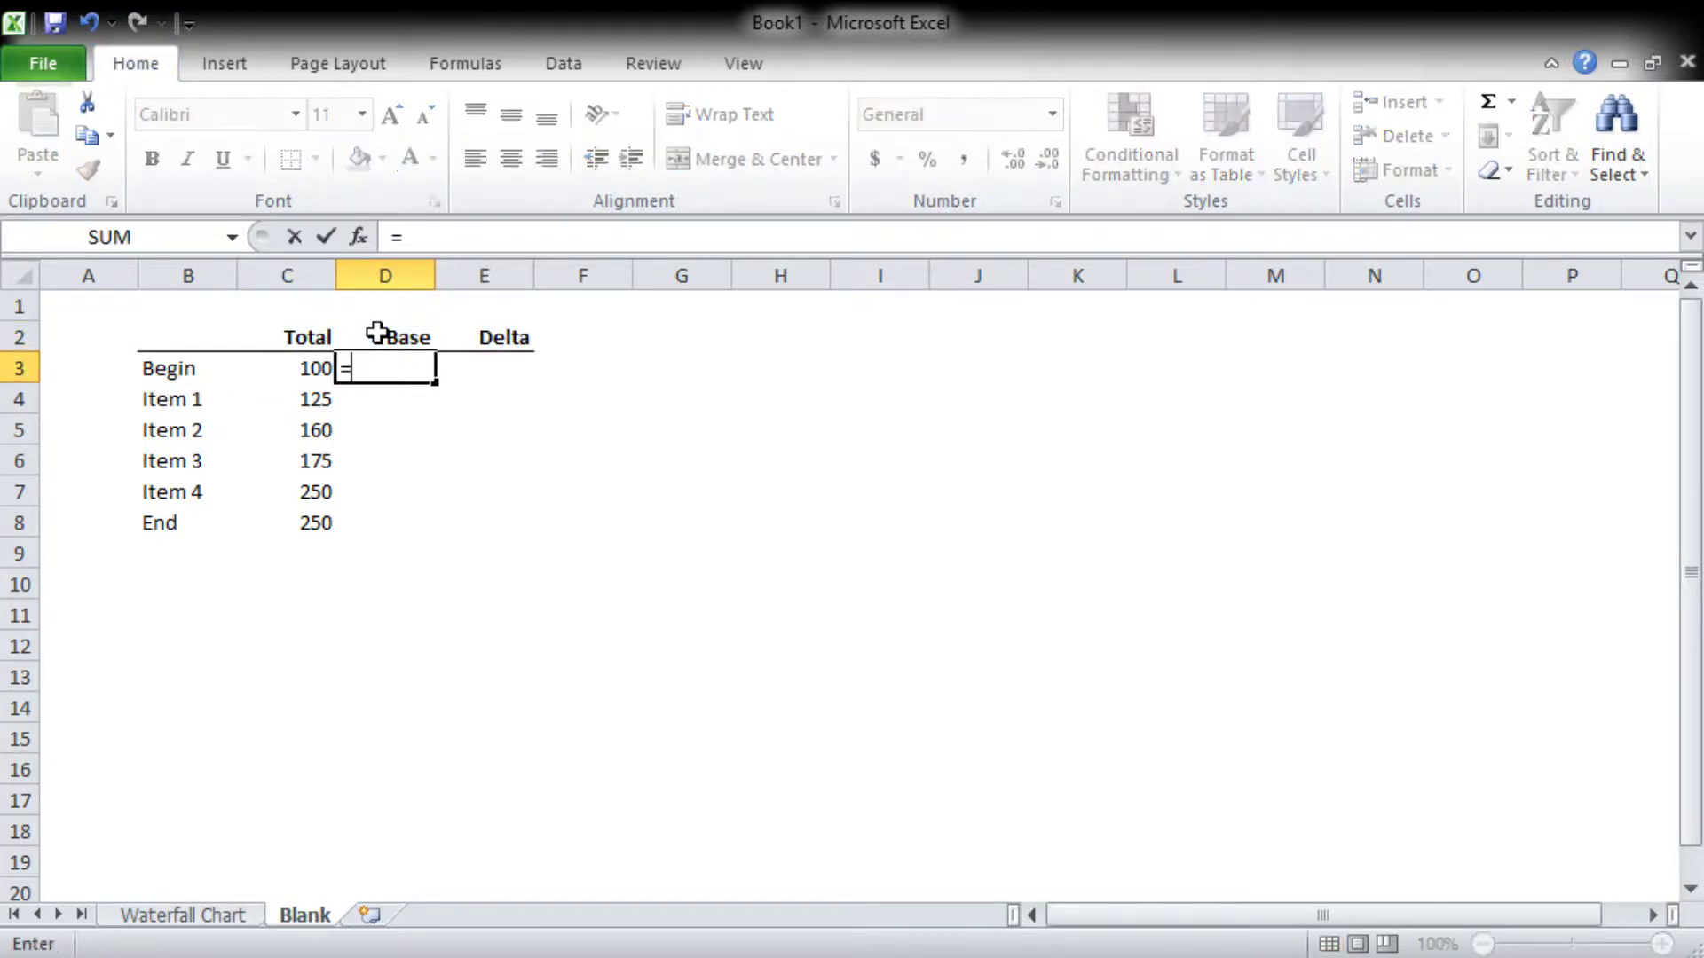
key(Left)
text(-)
key(Right)
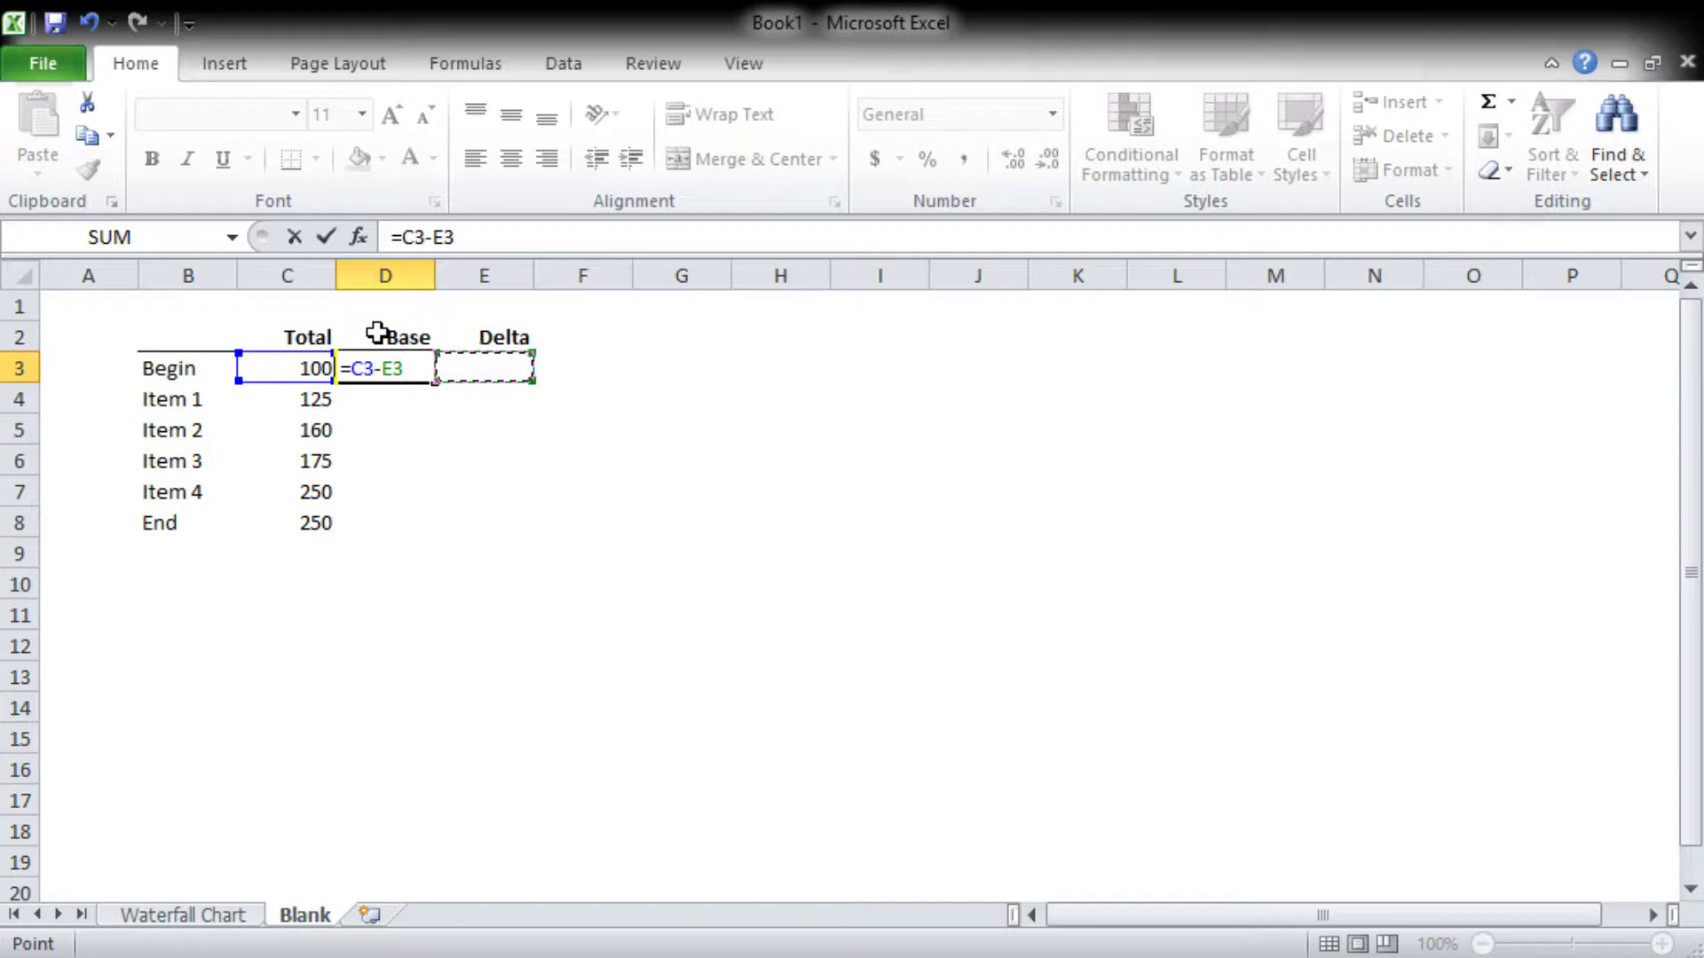
key(Return)
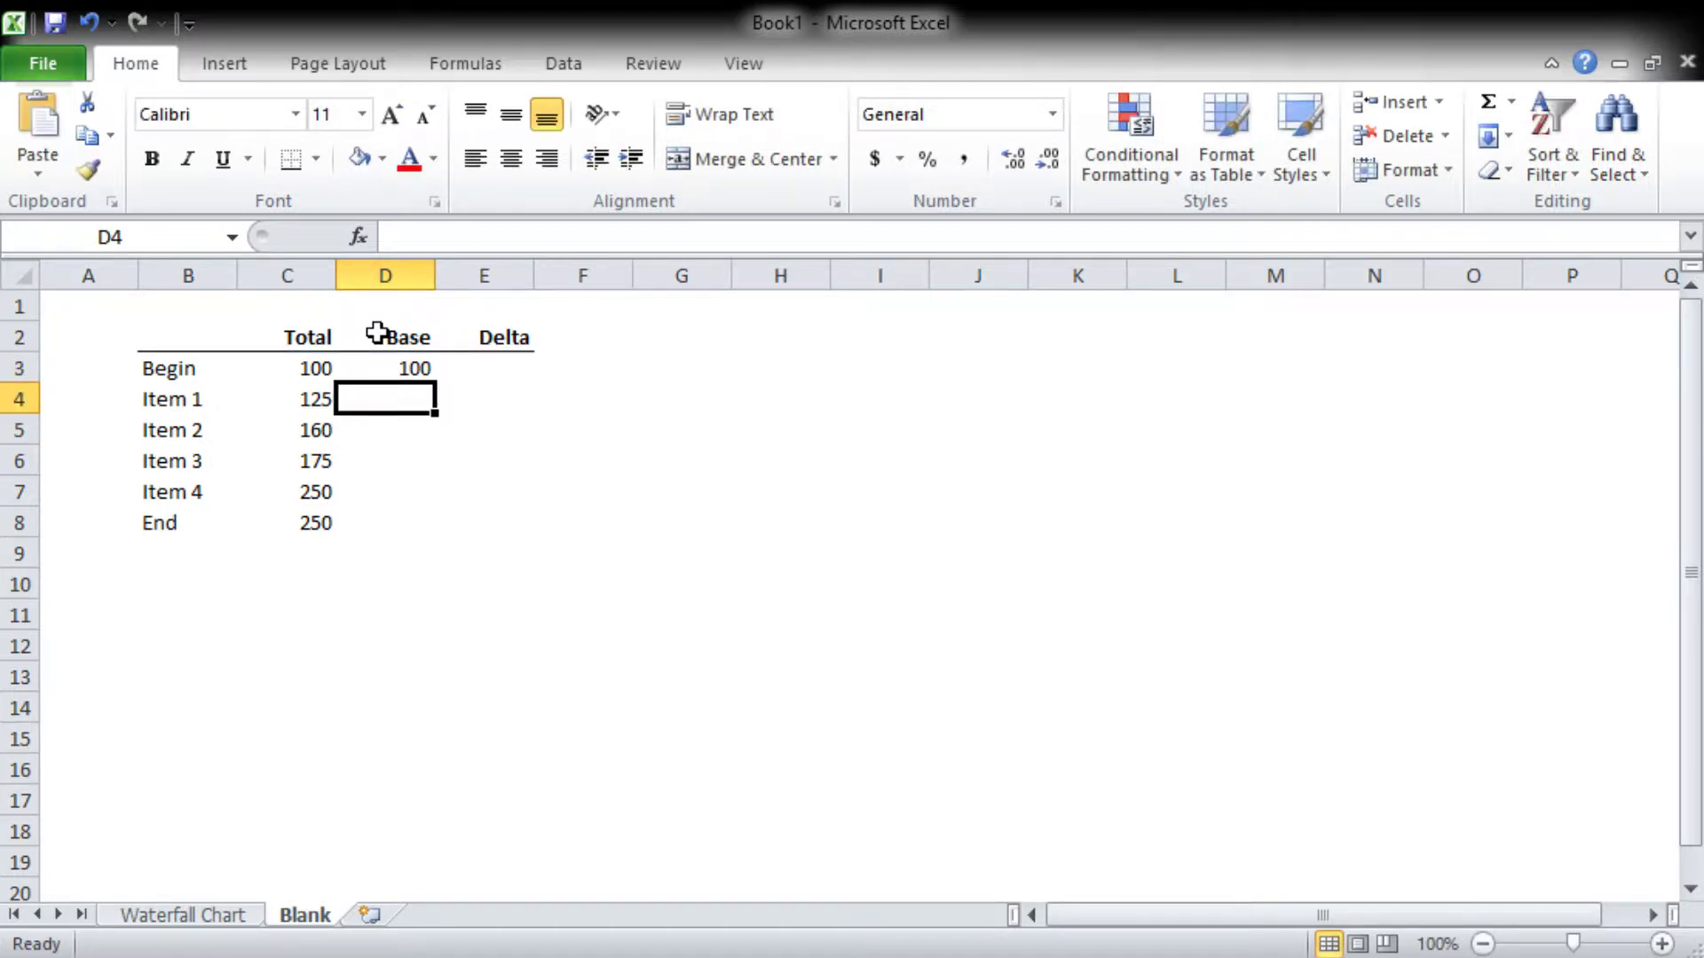
Step: Copy D3's formula down the Base column D3:D8
key(Up)
key(ctrl+c)
key(Left)
key(ctrl+Down)
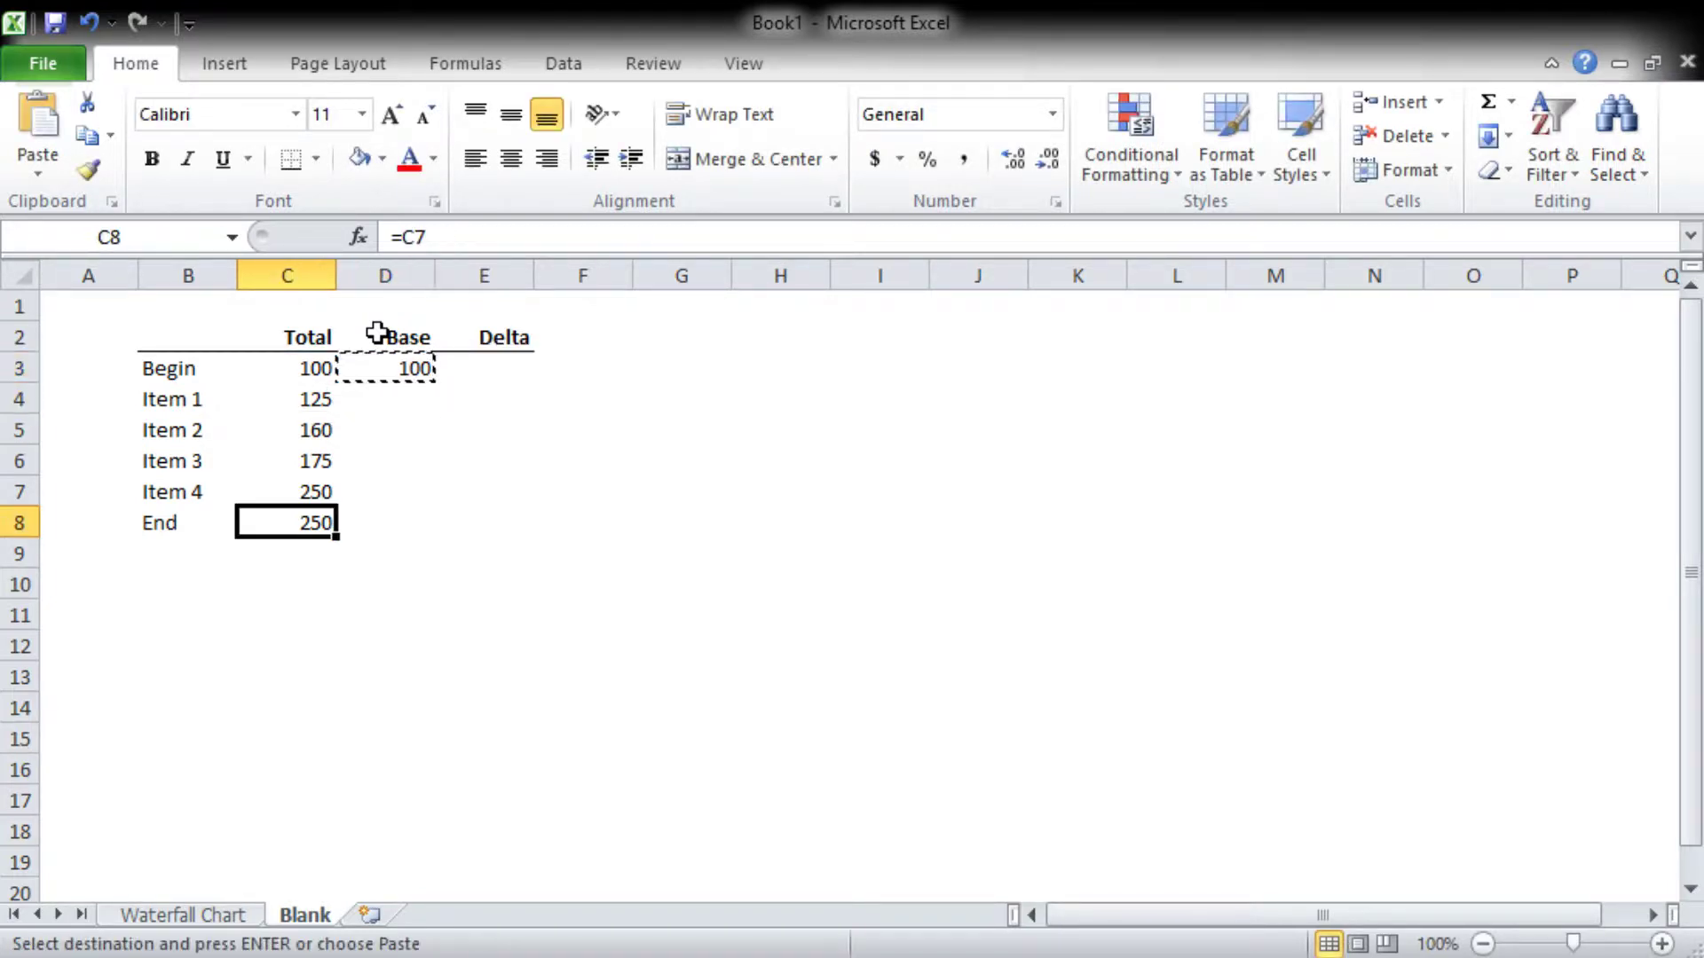
key(Right)
key(ctrl+shift+Up)
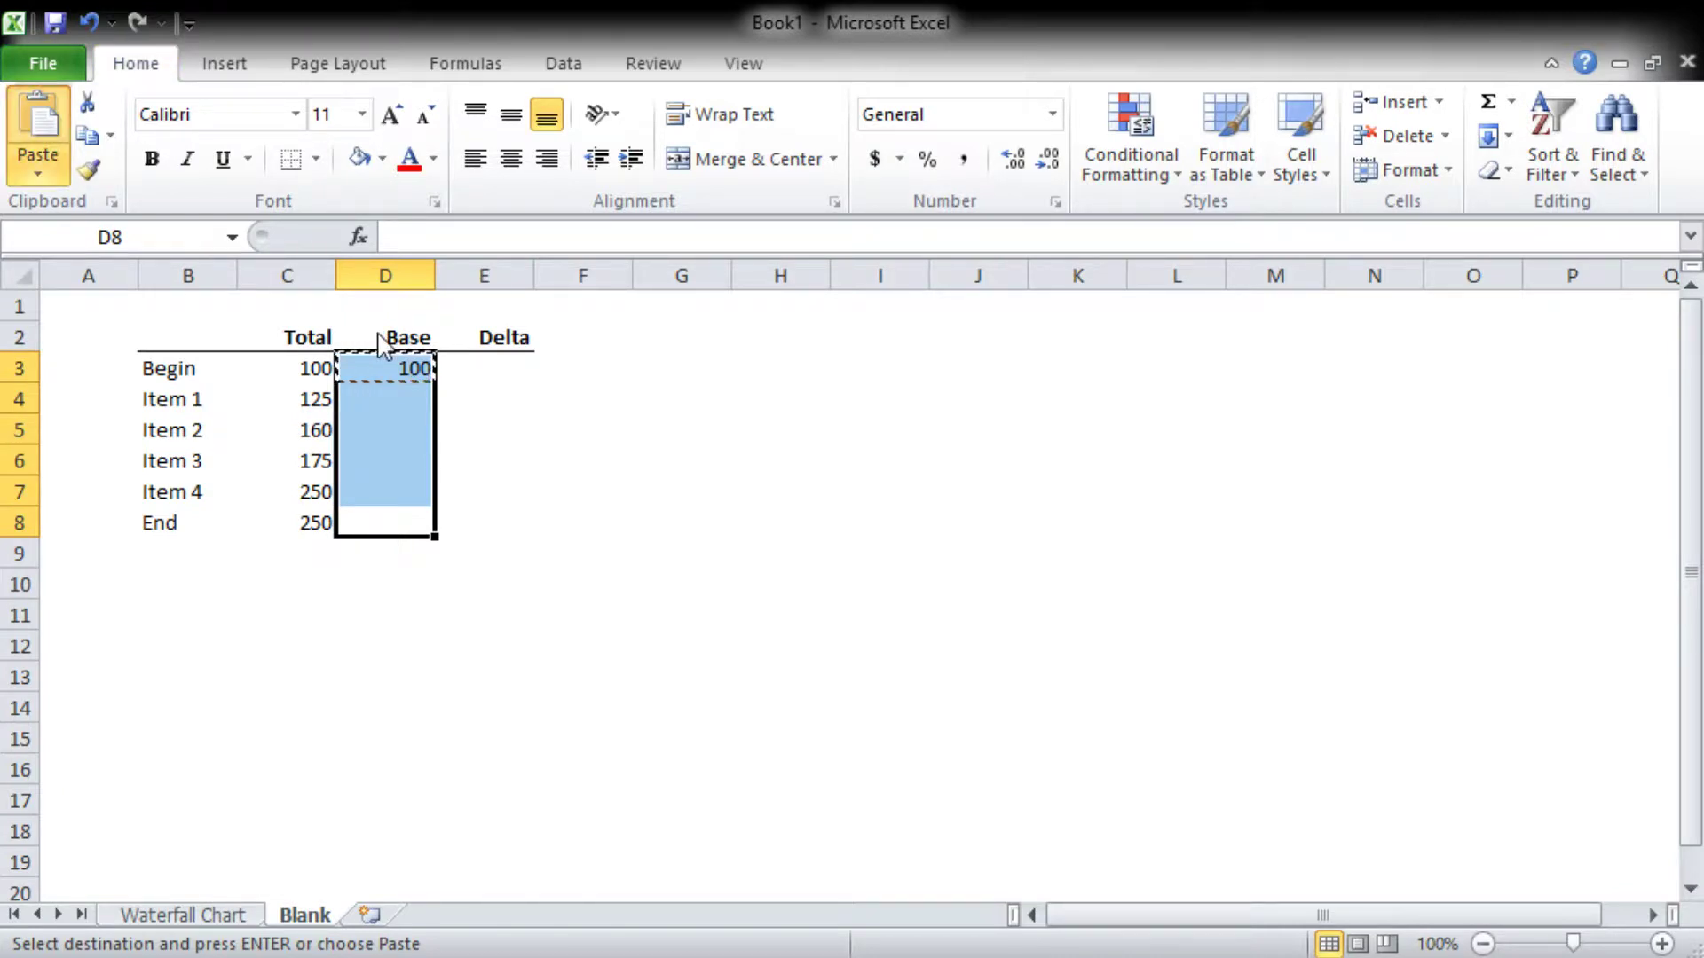
key(ctrl+v)
key(Escape)
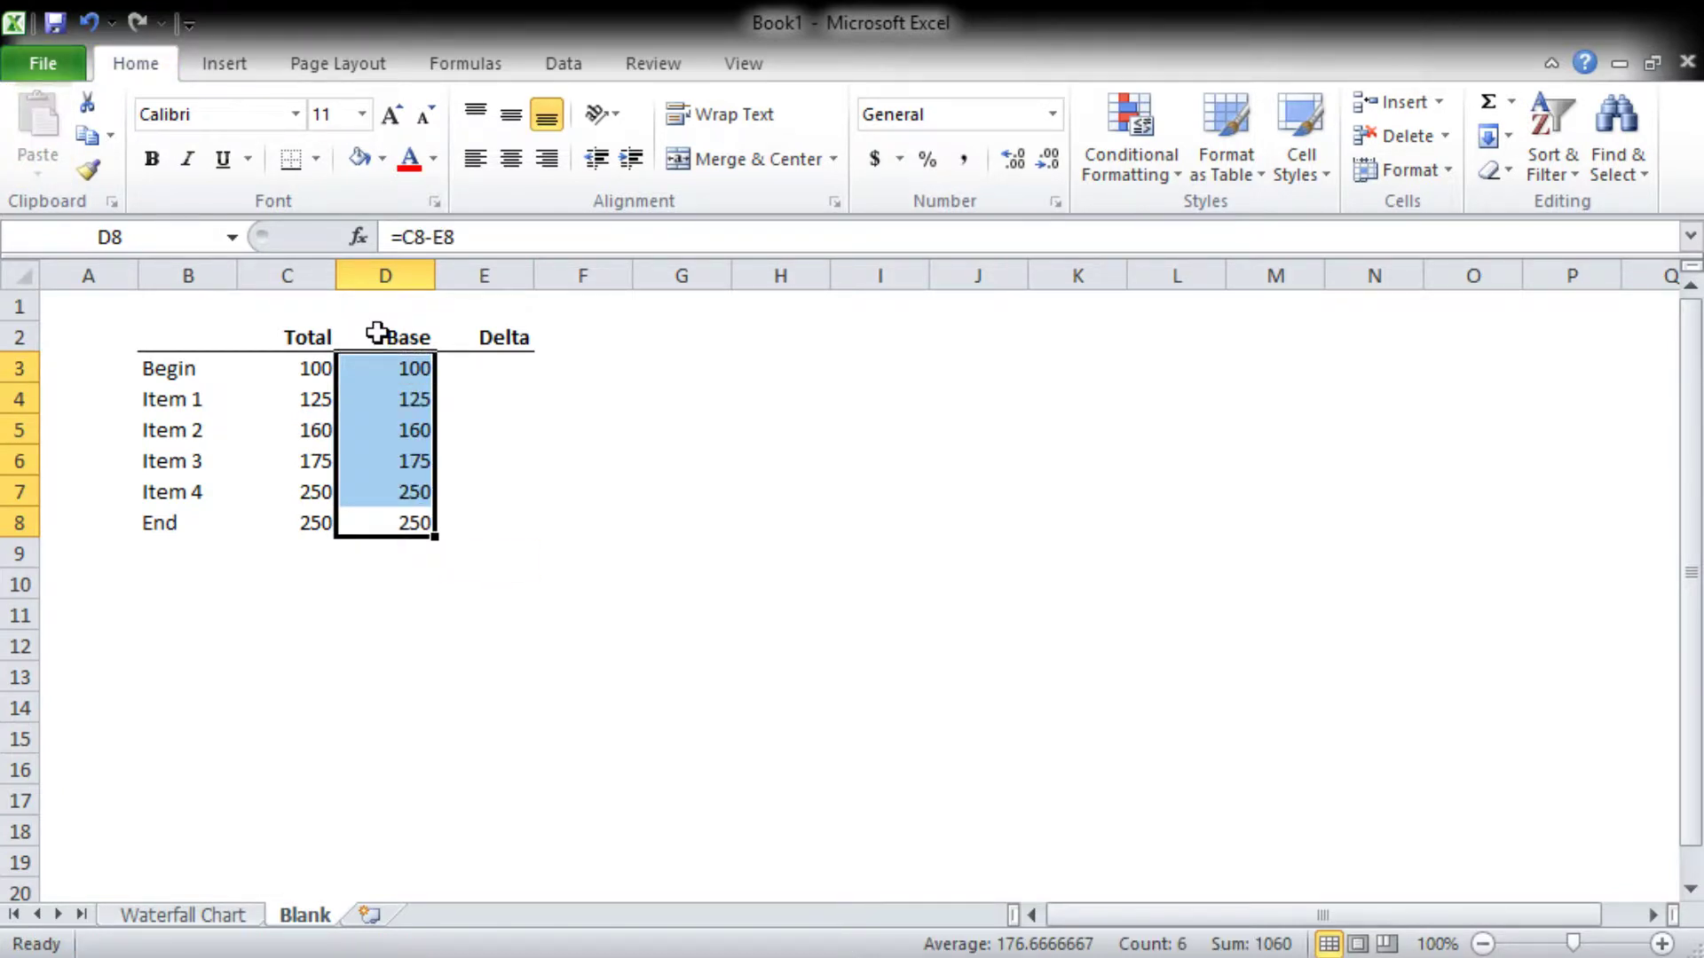
key(Right)
key(Up)
key(Up)
key(Up)
key(Up)
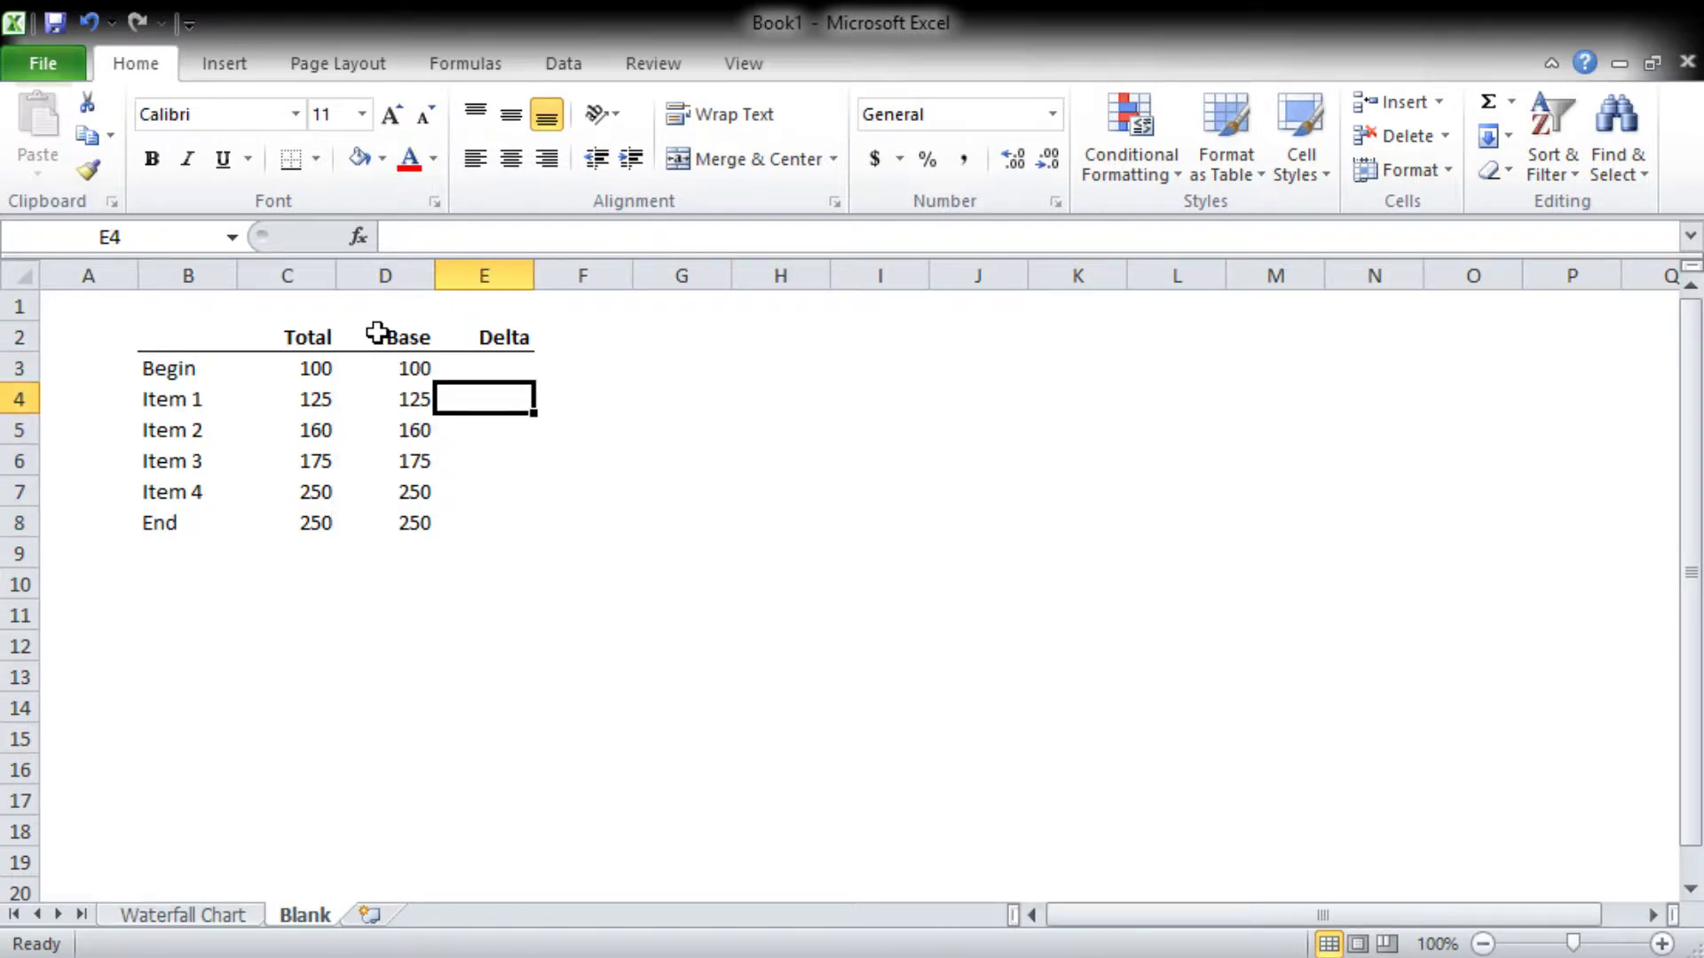
Step: Enter Item 1's delta formula =C4-C3 in E4
text(=)
key(Left)
key(Left)
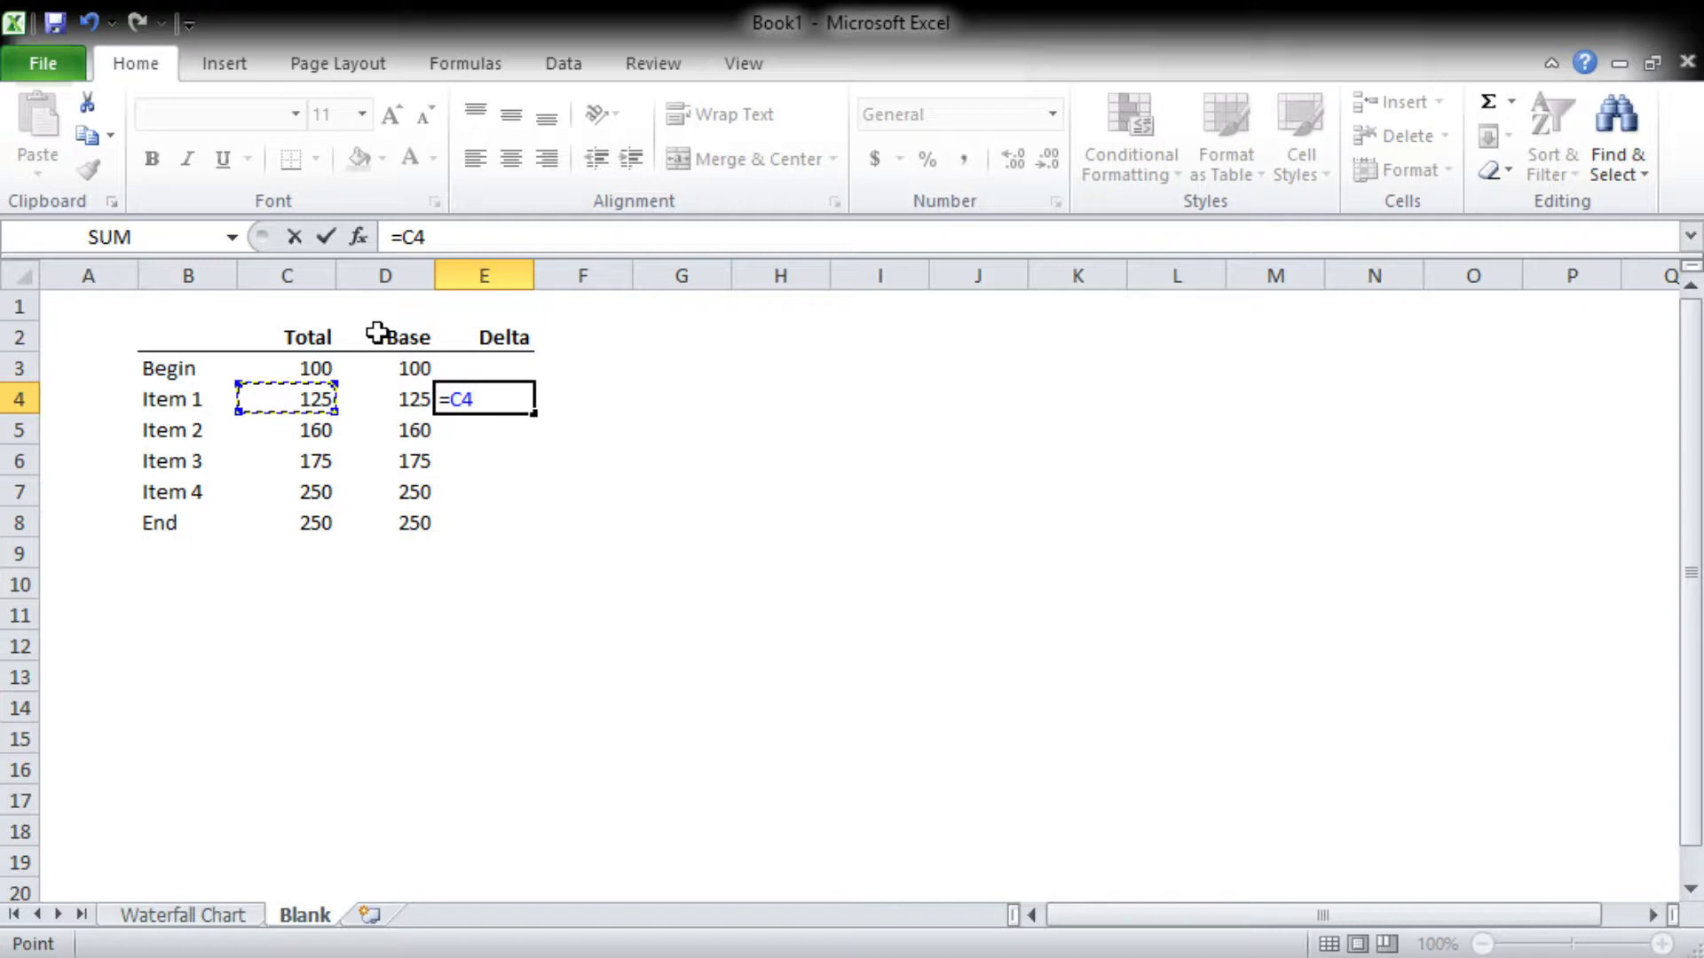
text(-)
key(Up)
key(Left)
key(Left)
key(Return)
Step: Copy the delta formula into E5:E7, giving deltas 25, 35, 15 and 75
key(Up)
key(ctrl+c)
key(Down)
key(ctrl+v)
key(Down)
key(ctrl+v)
key(Down)
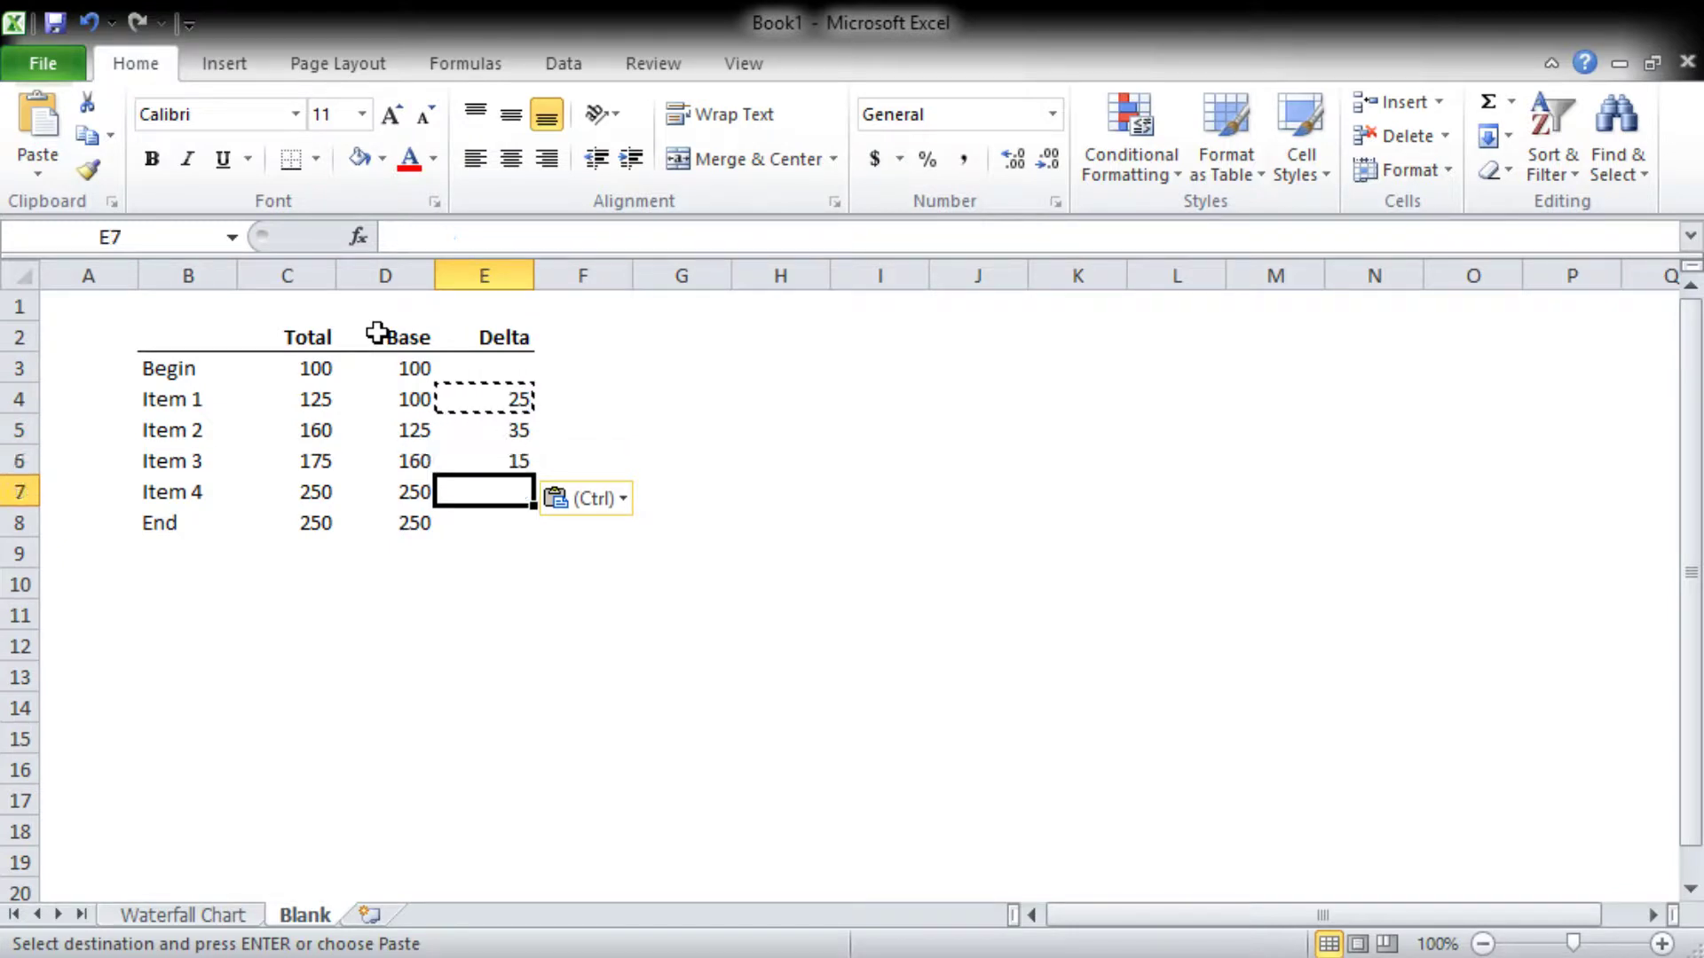
key(ctrl+v)
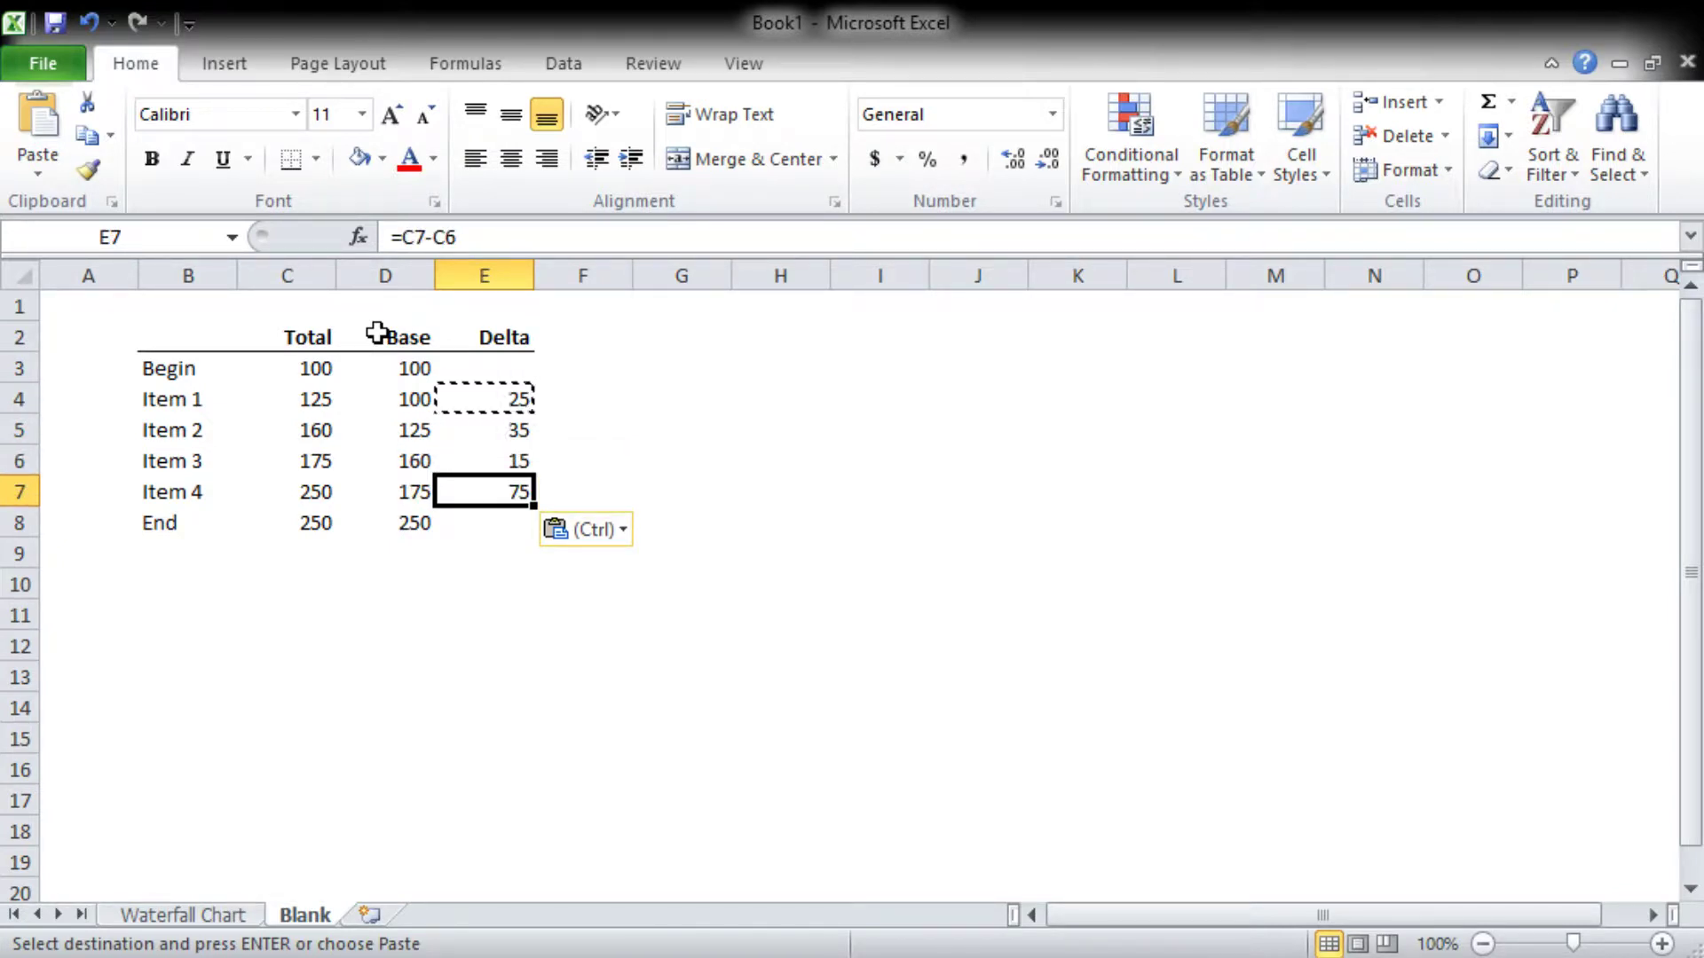
key(Escape)
key(Down)
key(Right)
key(Left)
key(Up)
key(Up)
key(Up)
key(Up)
key(Up)
key(Left)
key(Left)
key(Right)
Step: Check the Base formulas in D3:D8 and the Item 1 Delta formula
key(Left)
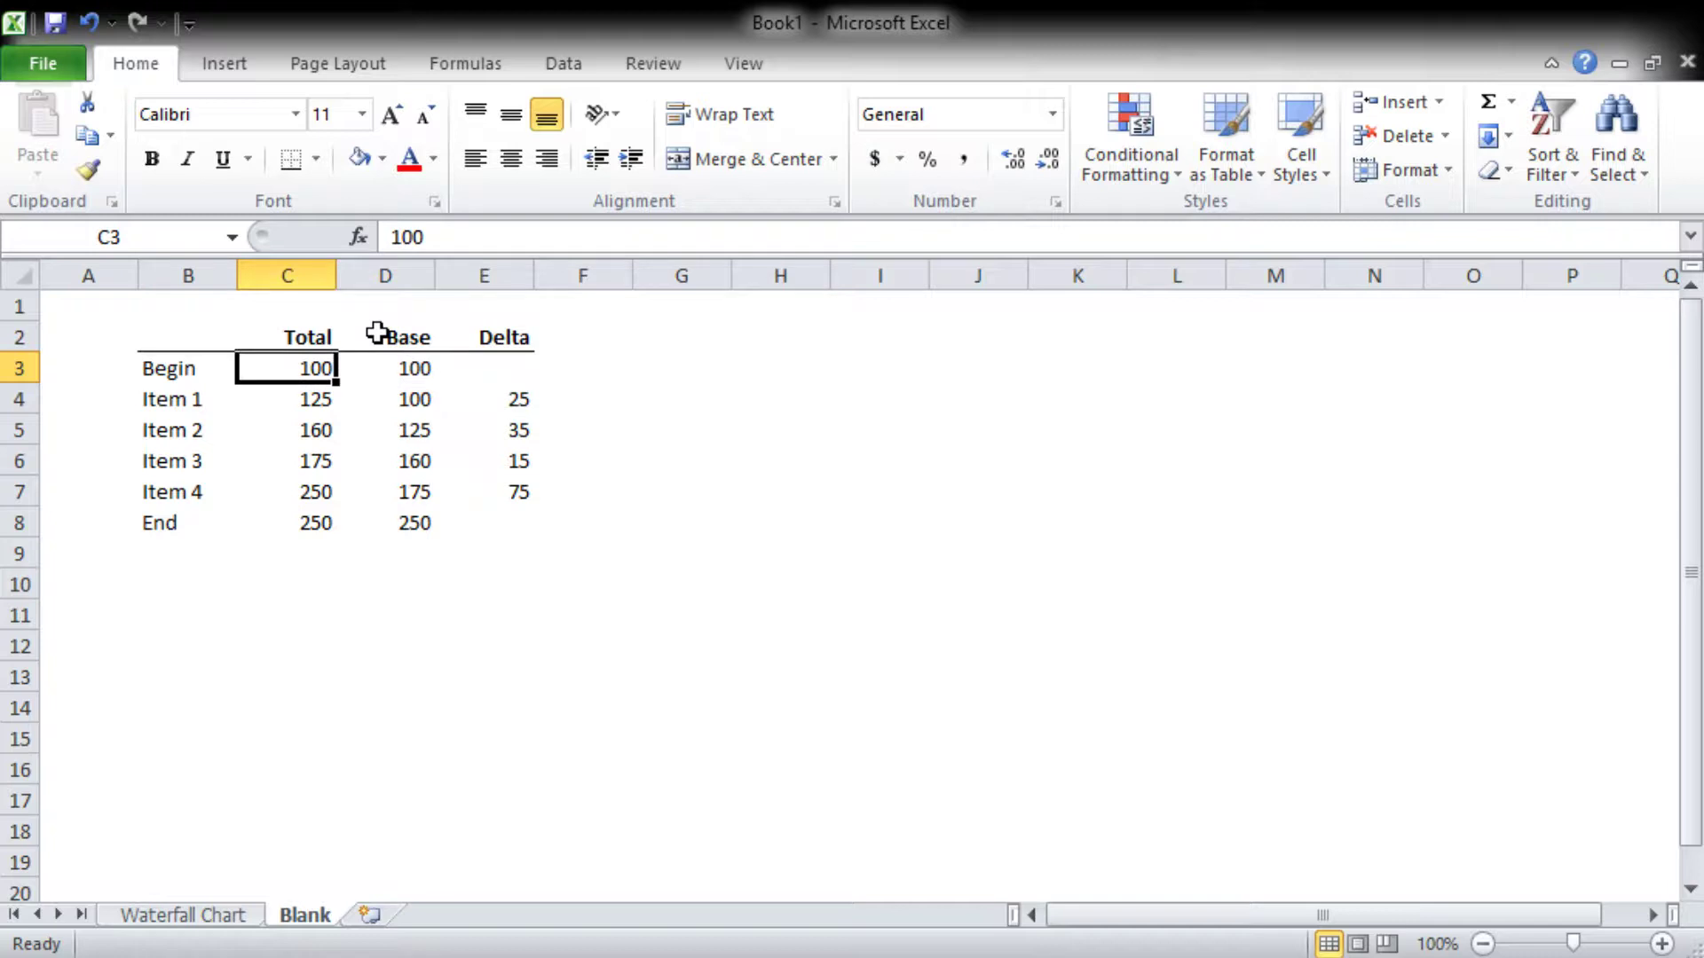
key(Left)
key(shift+Down)
key(shift+Down)
key(shift+Down)
key(shift+Down)
key(shift+Down)
key(shift+Right)
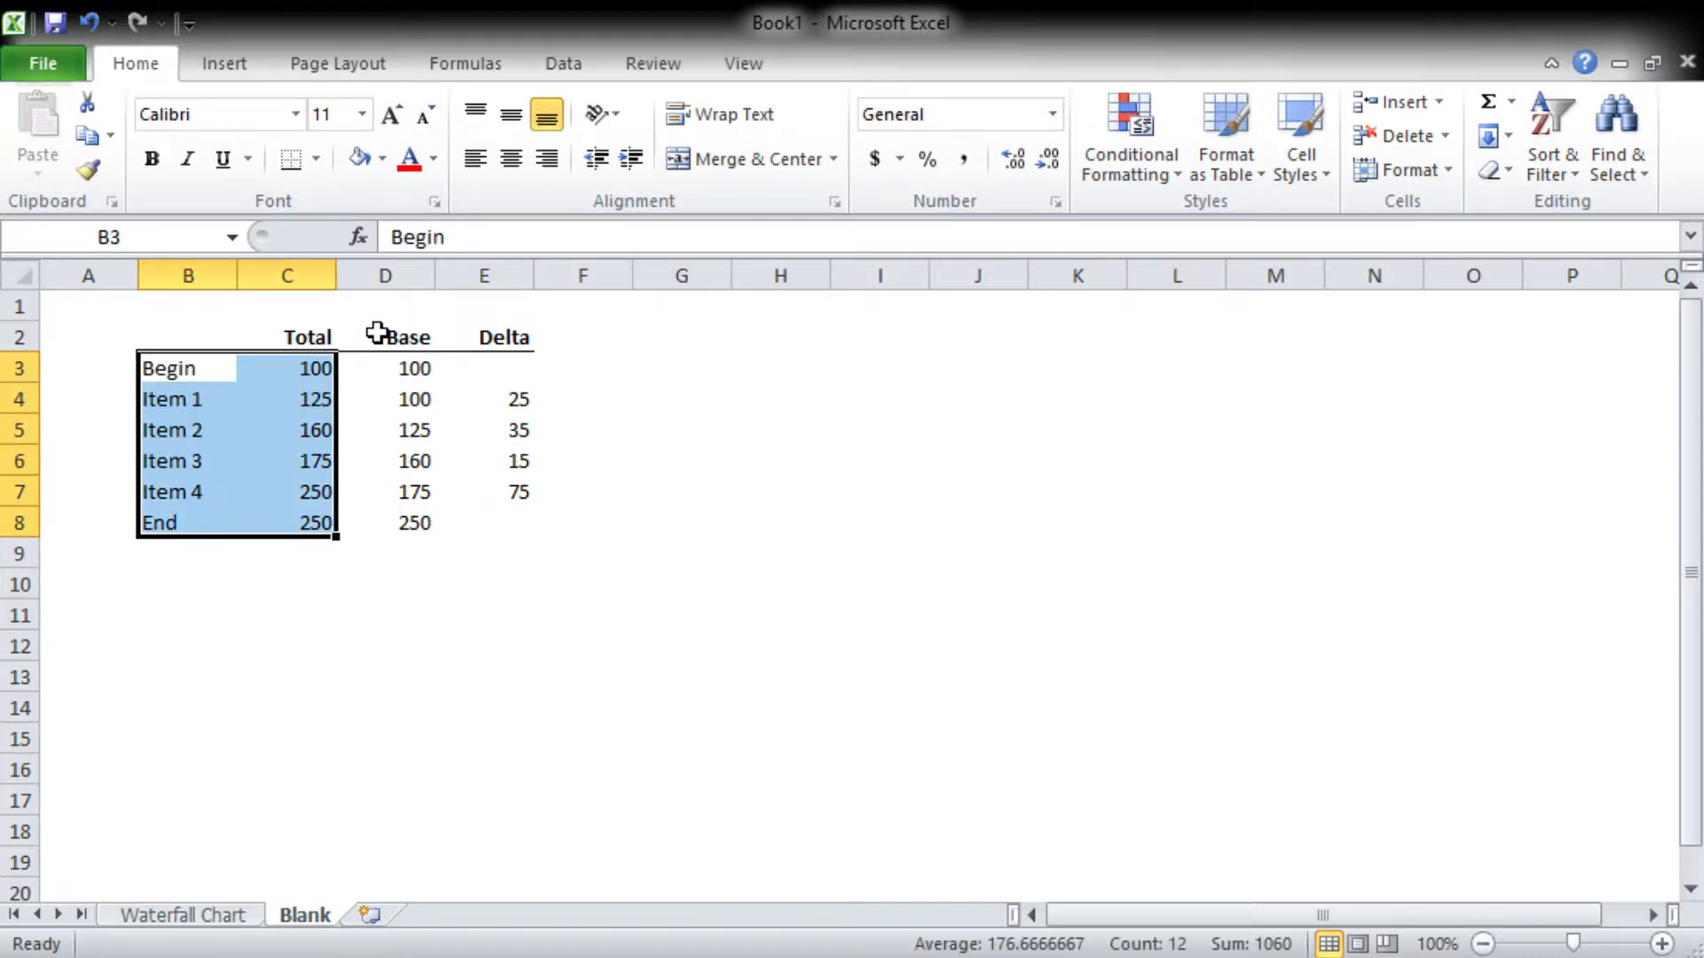
key(Right)
key(Right)
key(F2)
key(Return)
key(F2)
key(Return)
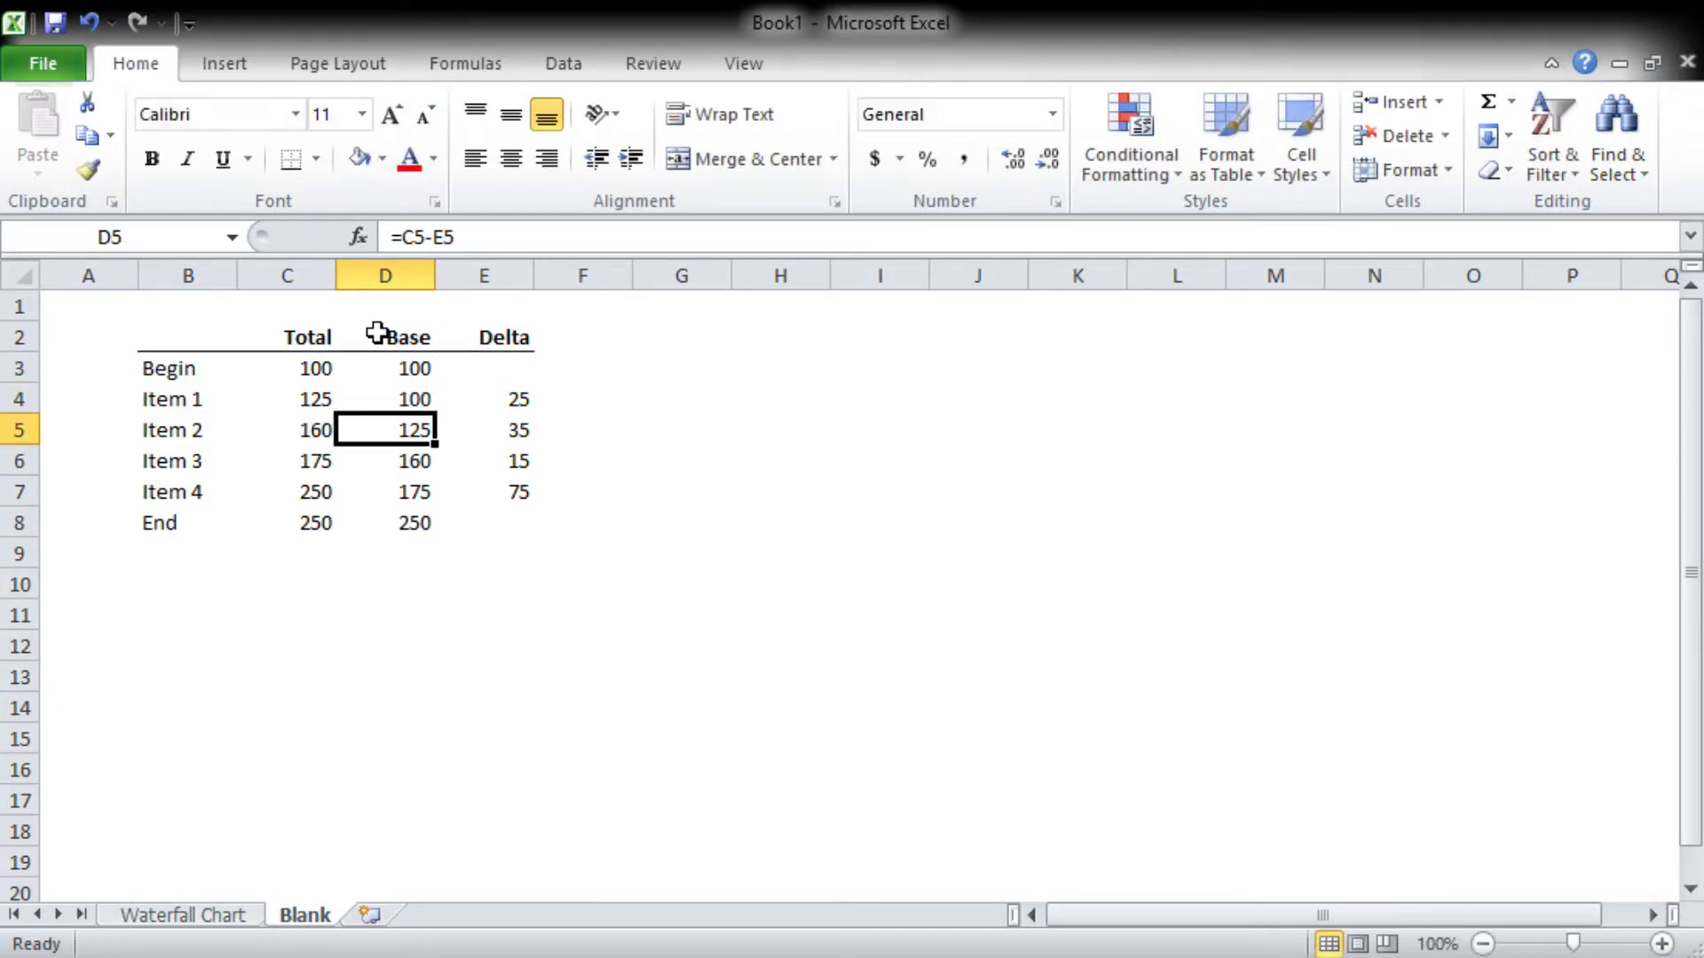
key(F2)
key(Return)
key(F2)
key(Return)
key(Return)
key(F2)
key(shift+Return)
key(Right)
key(F2)
key(shift+Return)
key(Up)
key(Up)
key(F2)
key(Return)
key(Up)
key(Up)
key(Up)
key(Right)
key(Right)
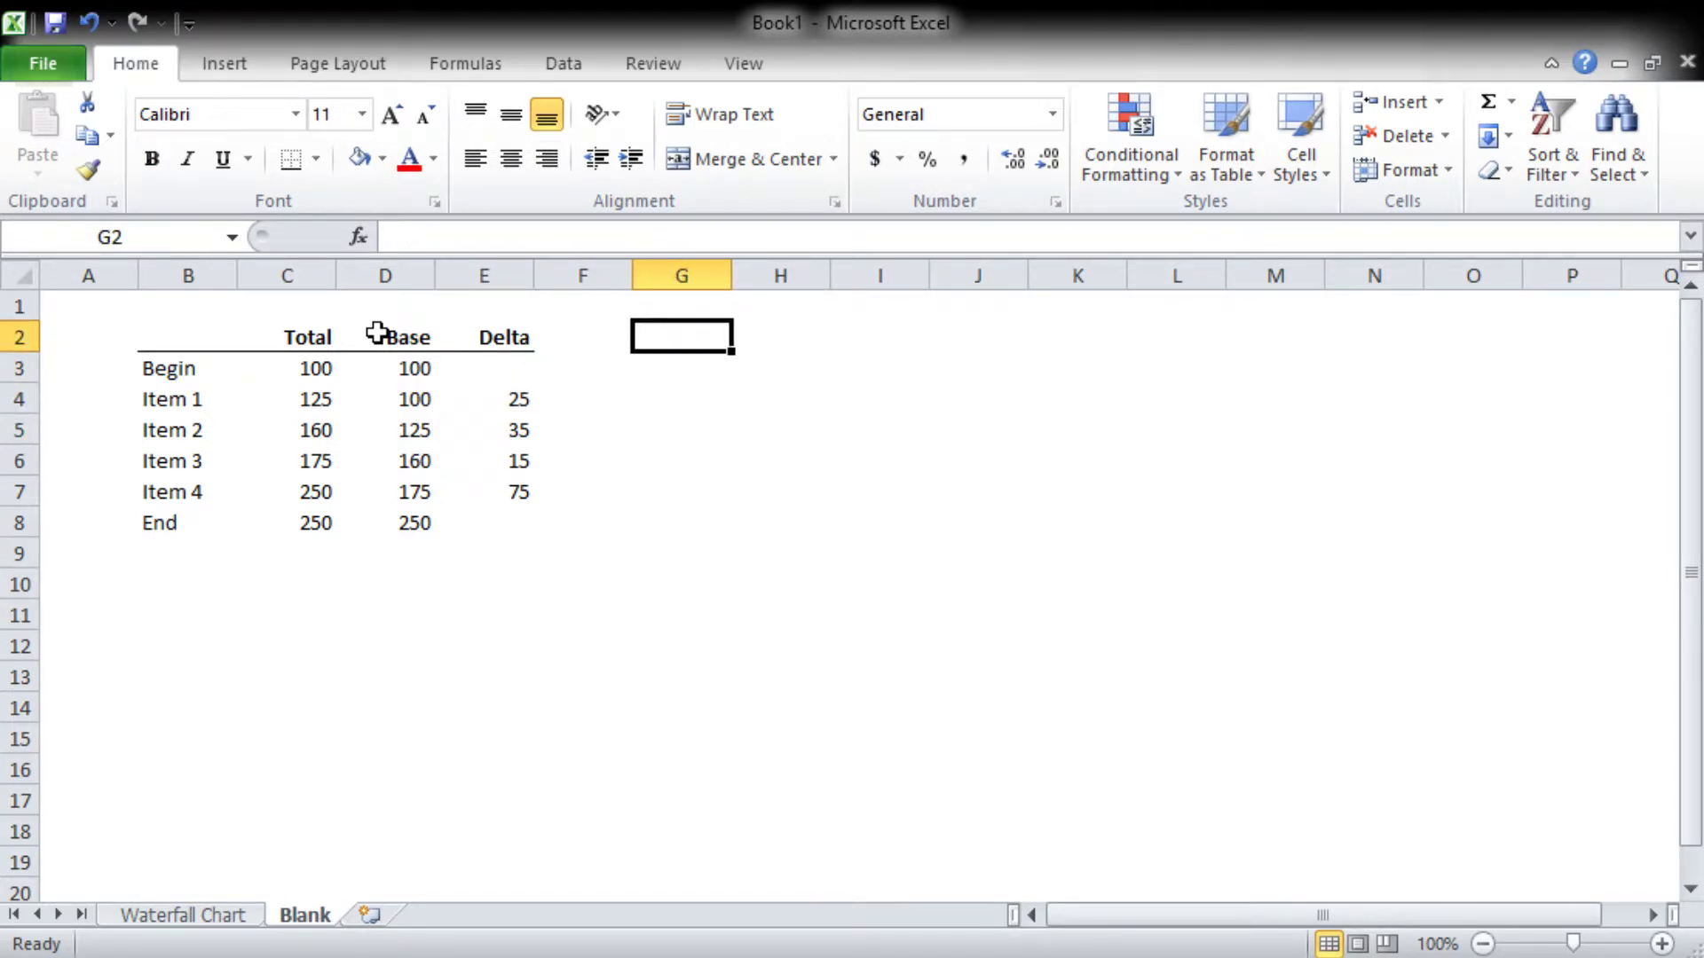
Step: Insert a stacked column chart of D3:E8 with B3:B8 labels and move it beside the table
click(260, 73)
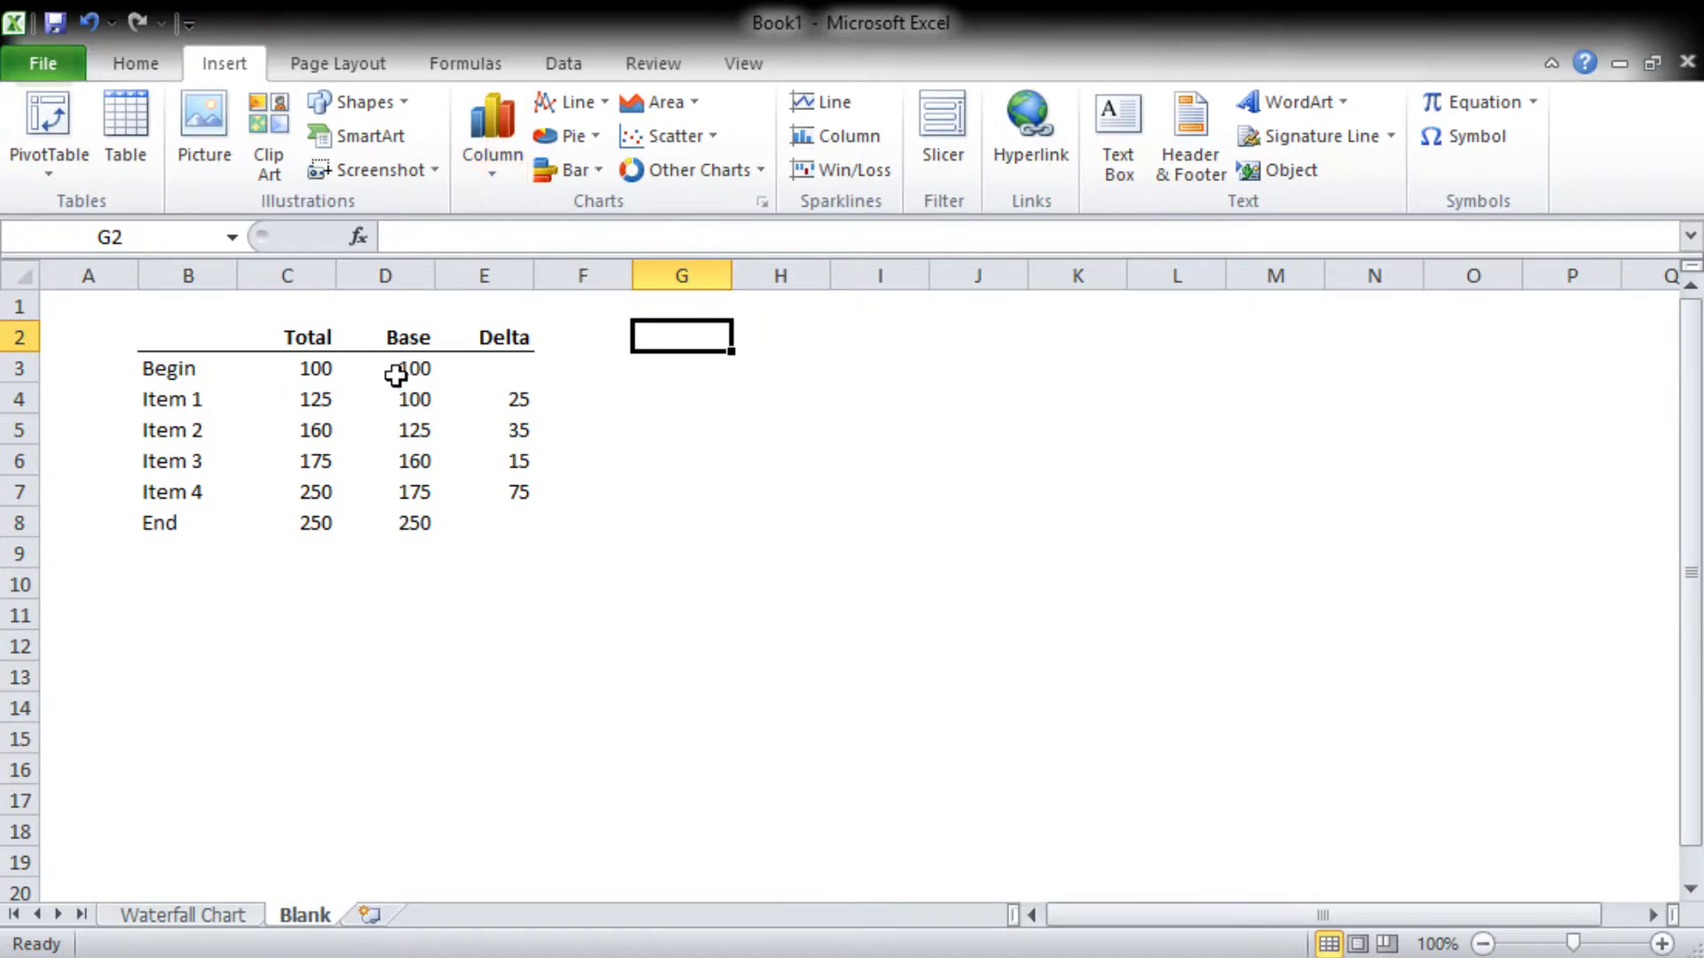
drag(396, 371, 479, 518)
ctrl+drag(171, 371, 195, 519)
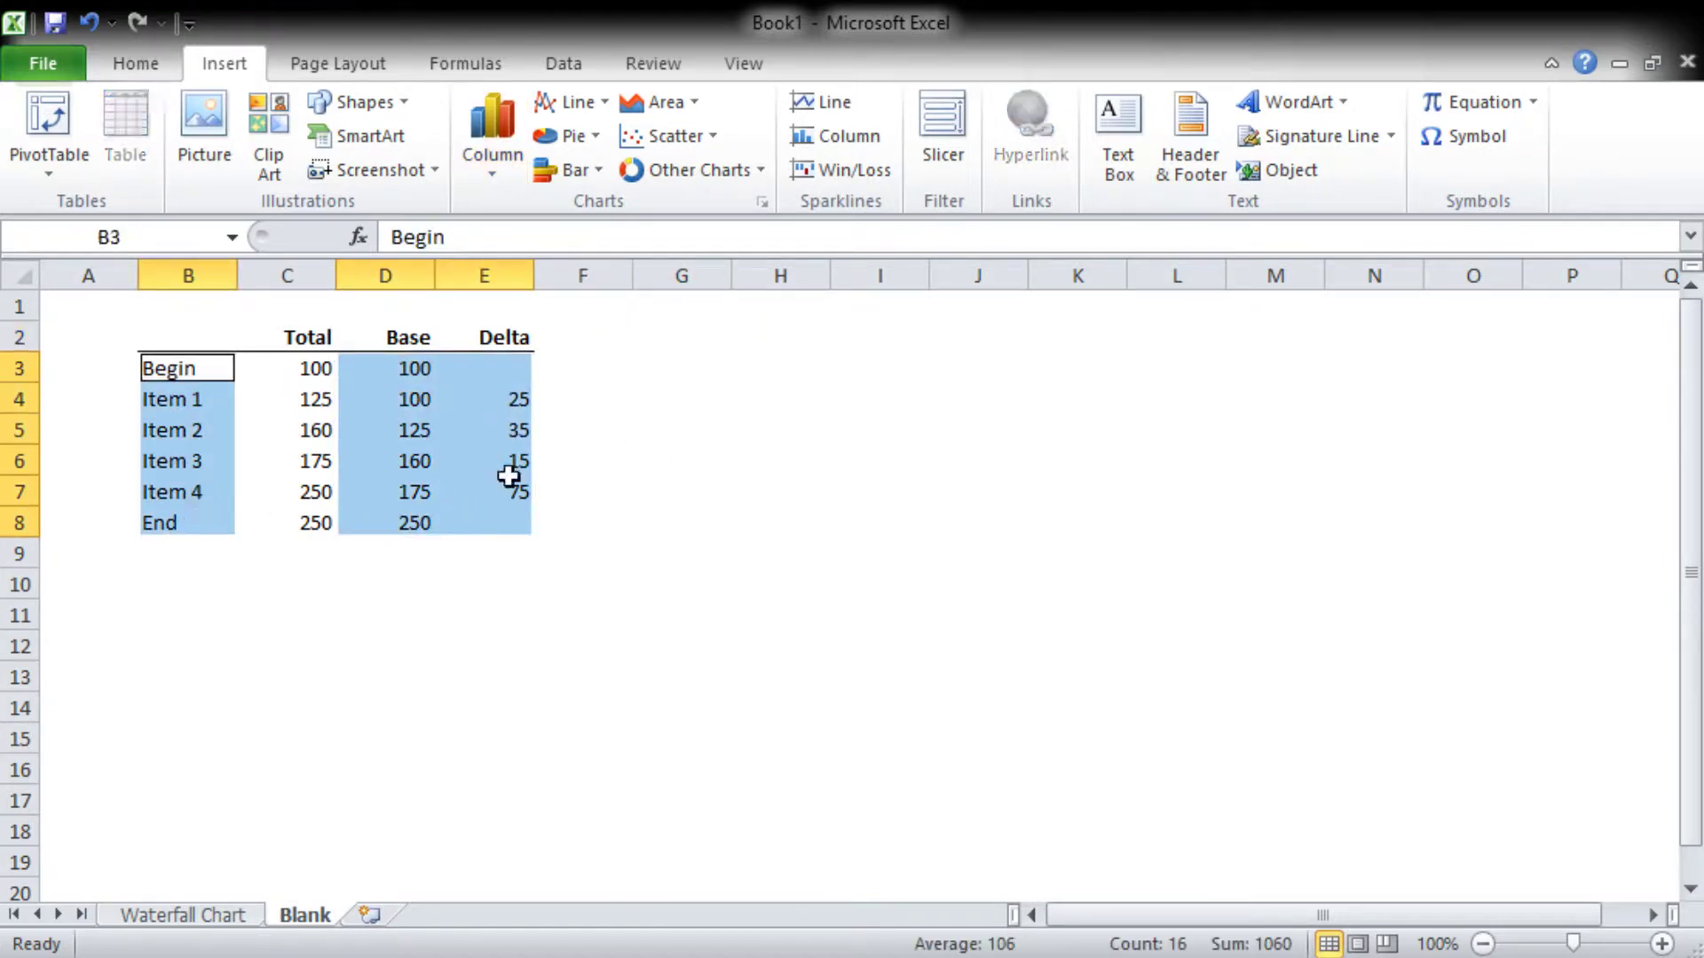
click(479, 146)
click(588, 256)
drag(804, 401, 858, 365)
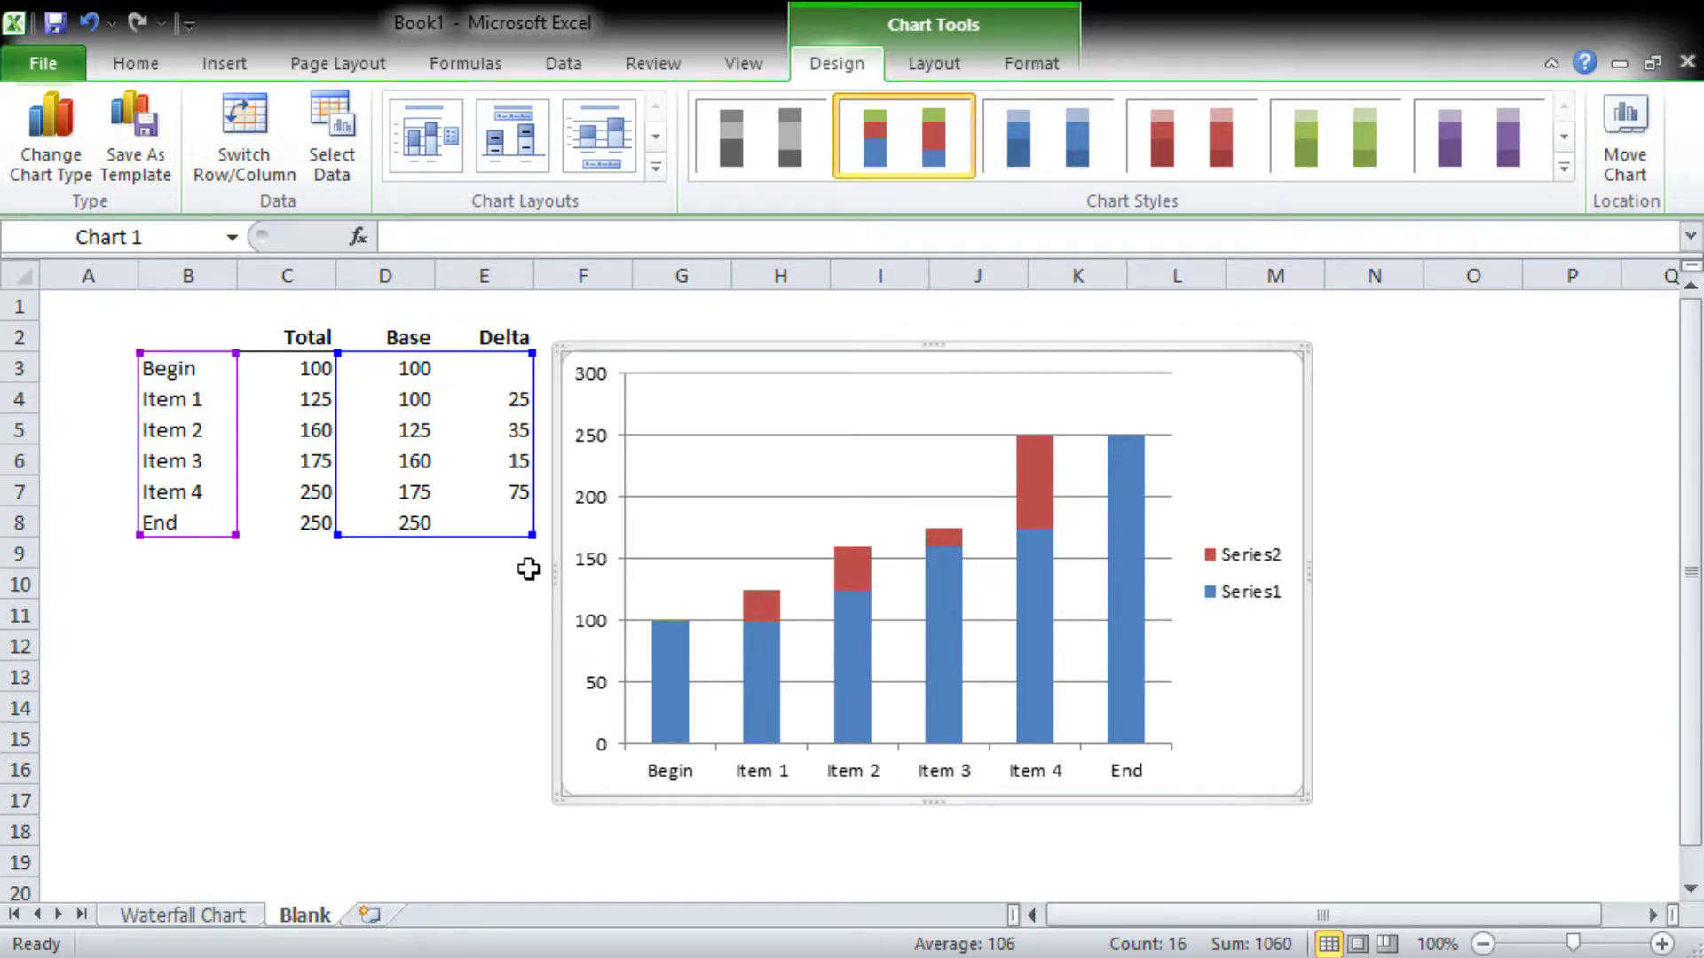
Step: Delete the Series1/Series2 legend from the chart
click(1248, 606)
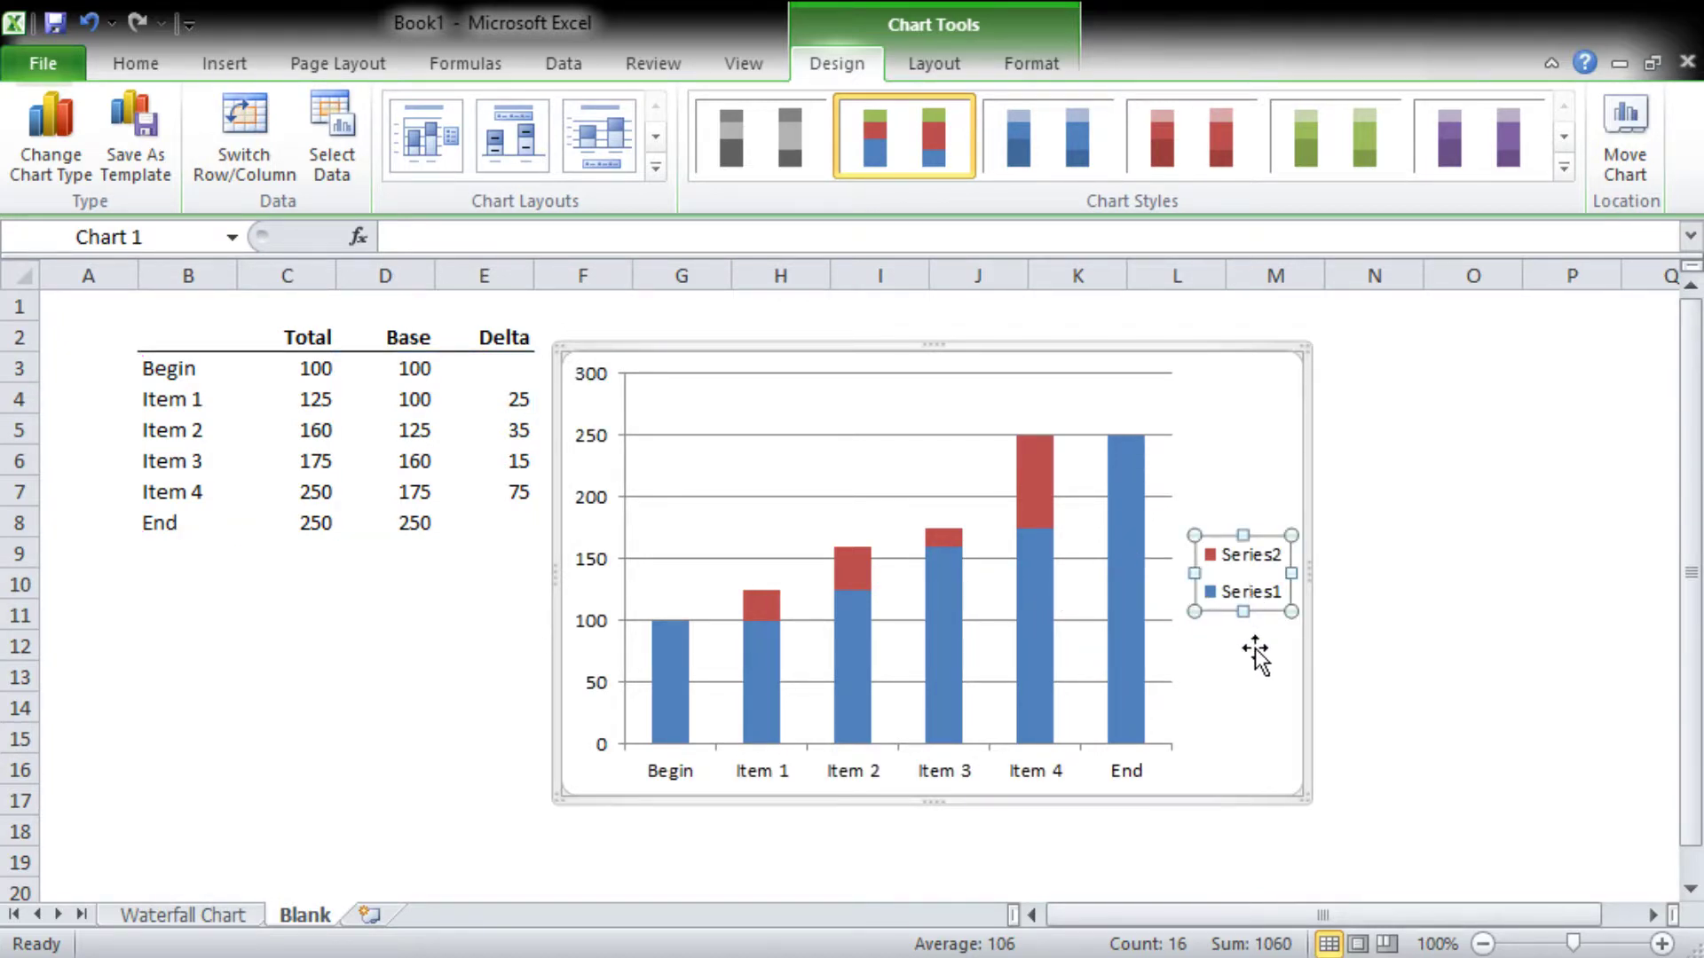
key(Delete)
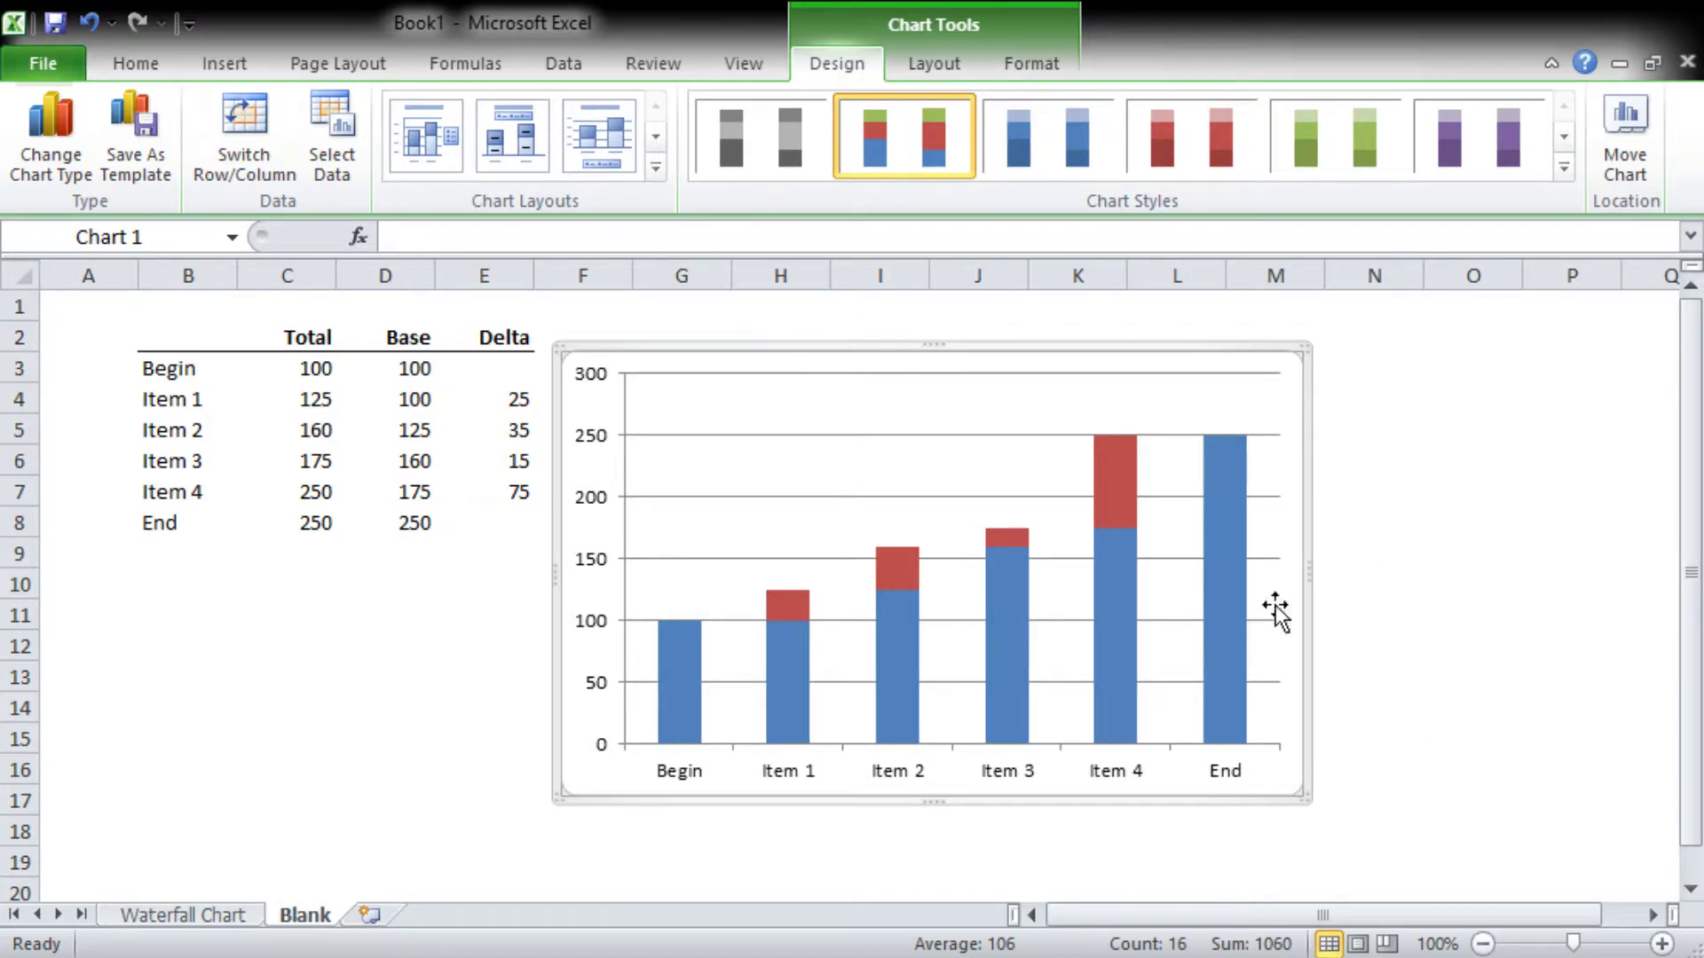
Step: Reduce the Base series gap width so the stacked columns become wider
click(672, 667)
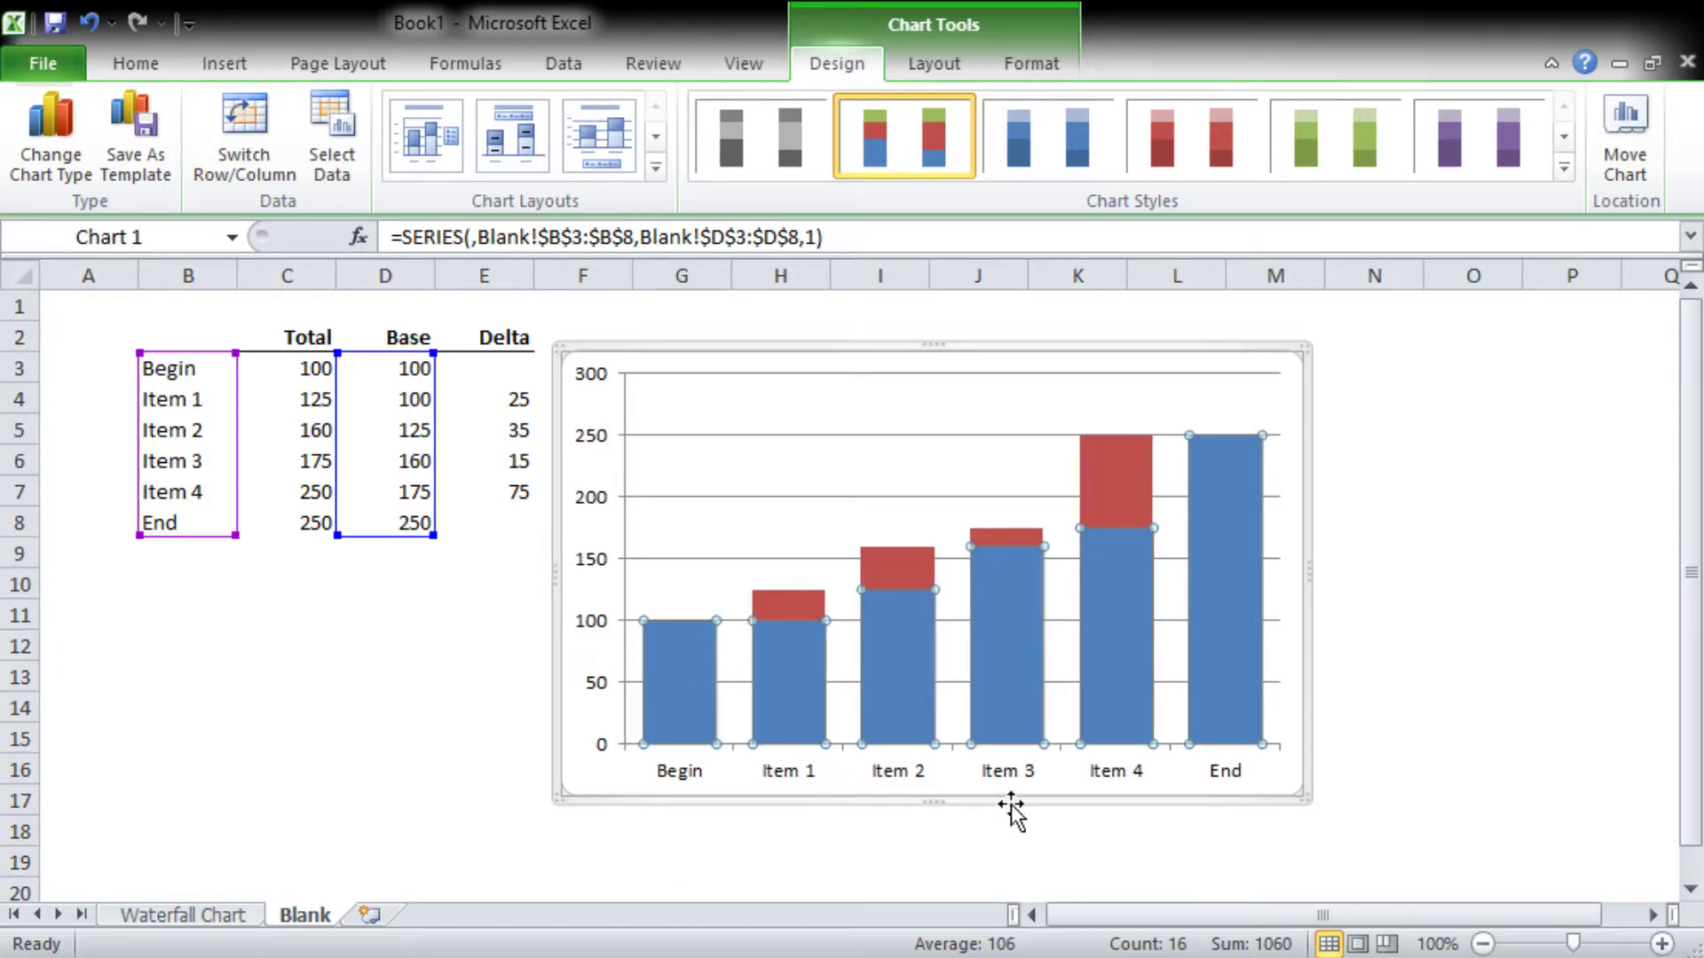
click(988, 850)
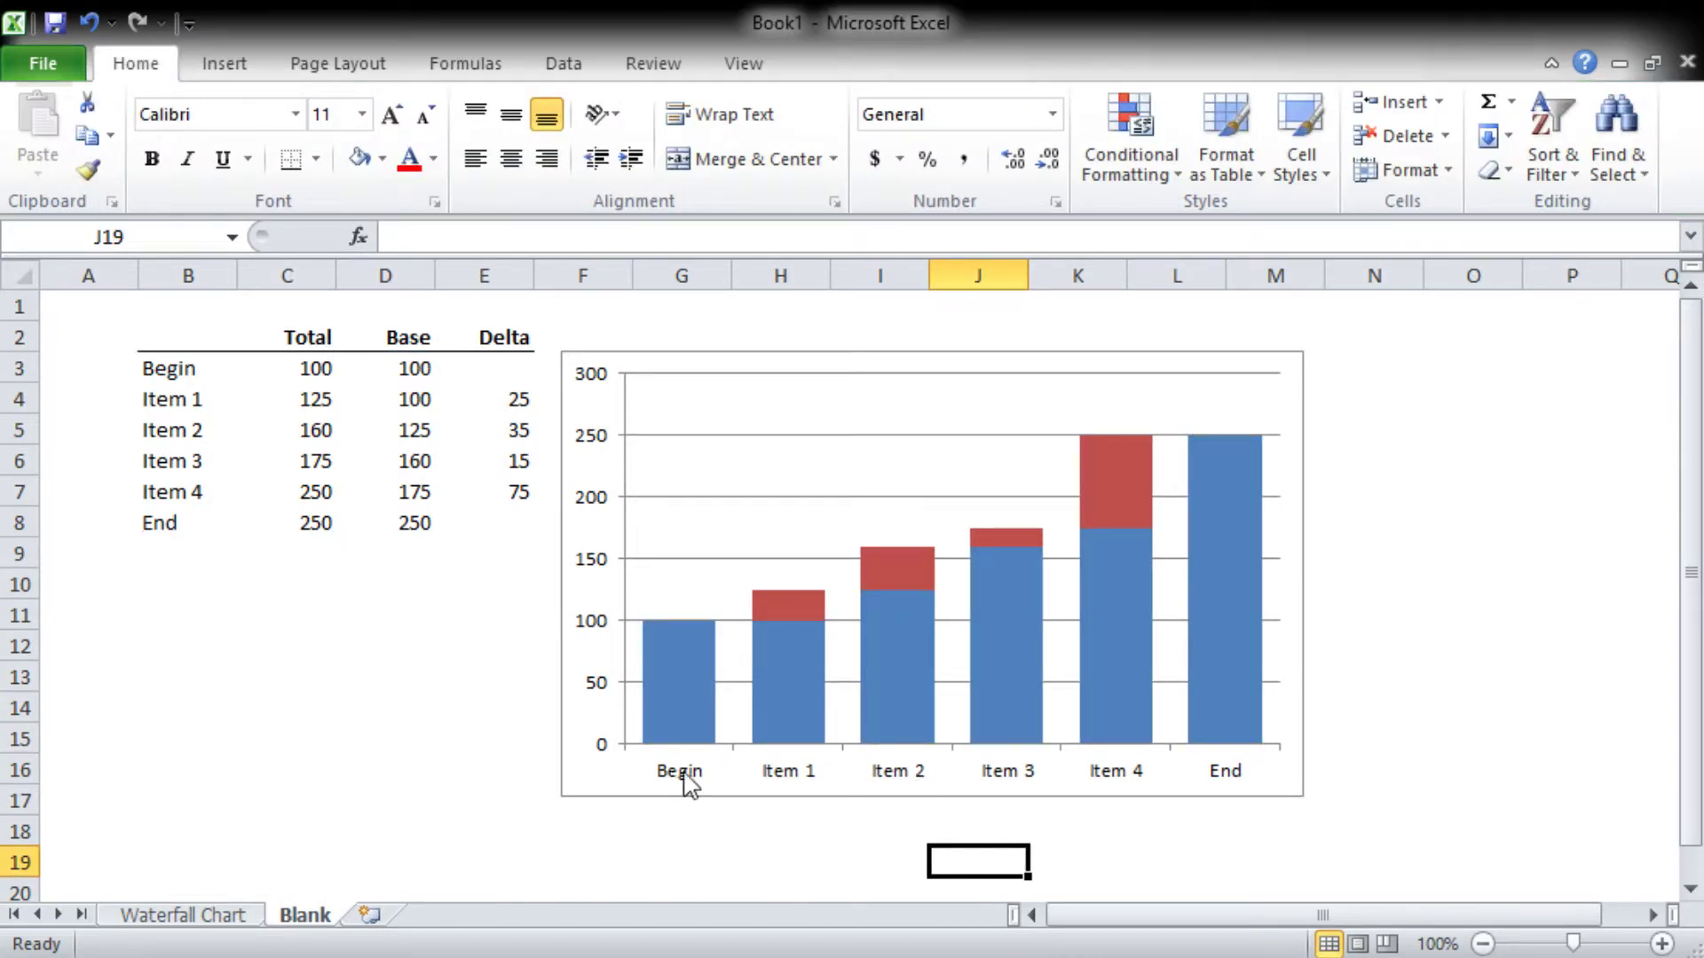
Step: Set the chart area's border color to No line
click(772, 559)
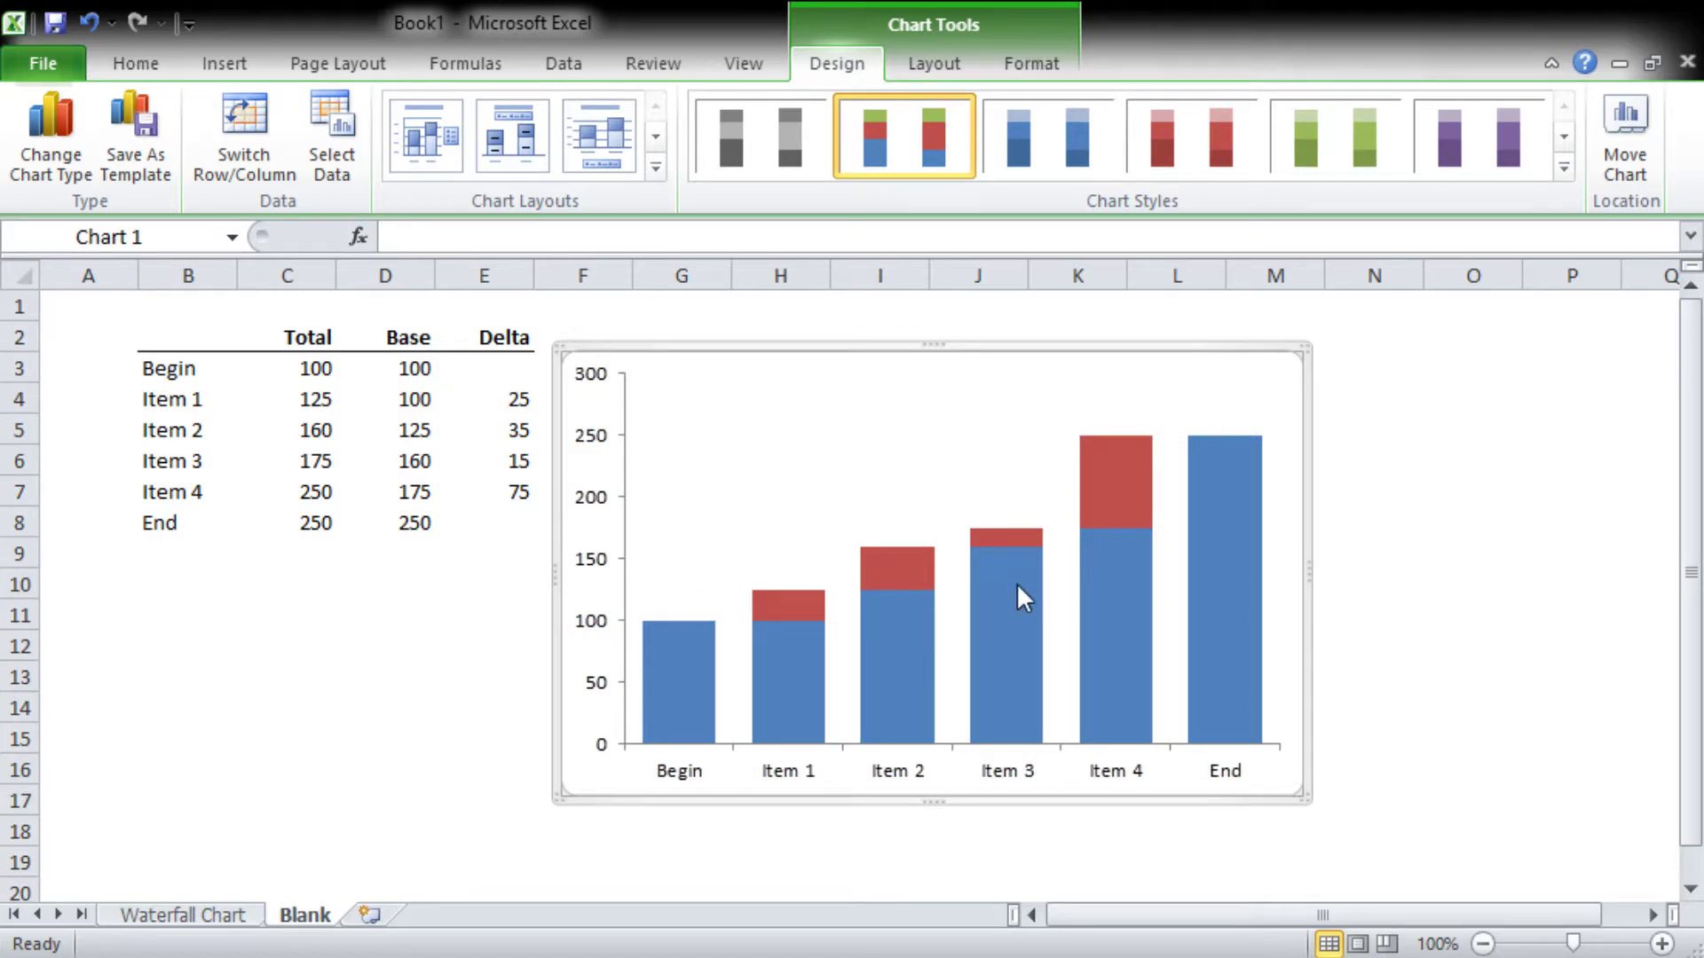
click(1496, 519)
click(1035, 367)
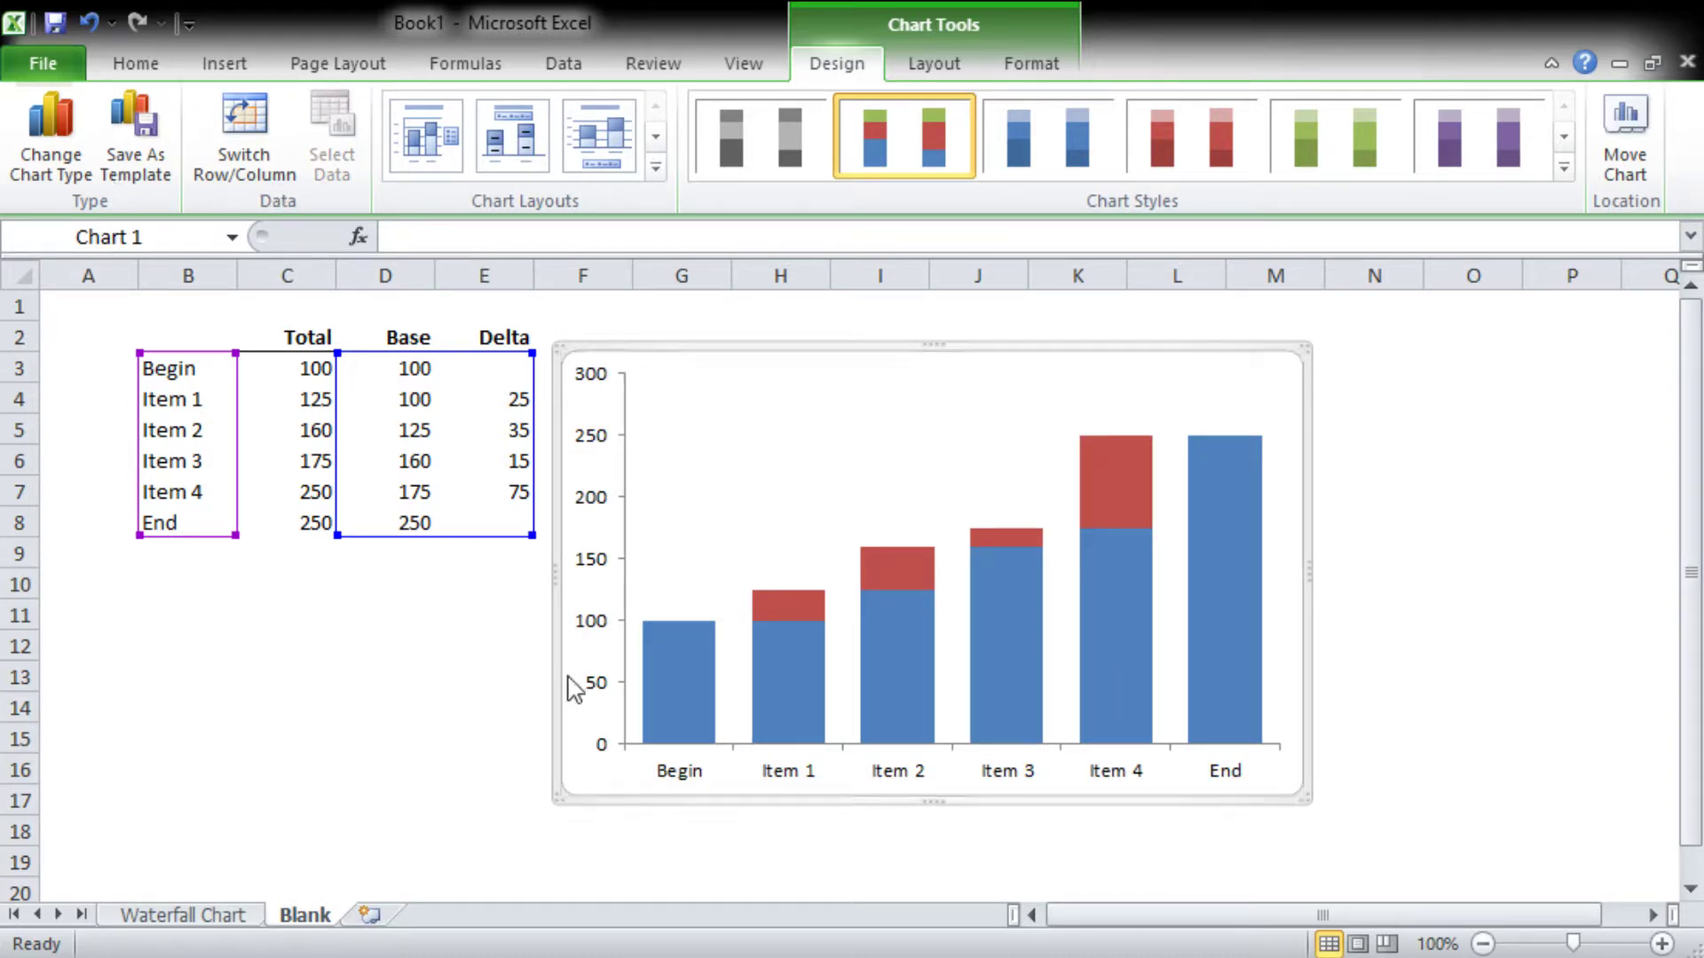
Step: Format the vertical axis labels as currency with no decimals, showing $0–$300
click(1525, 712)
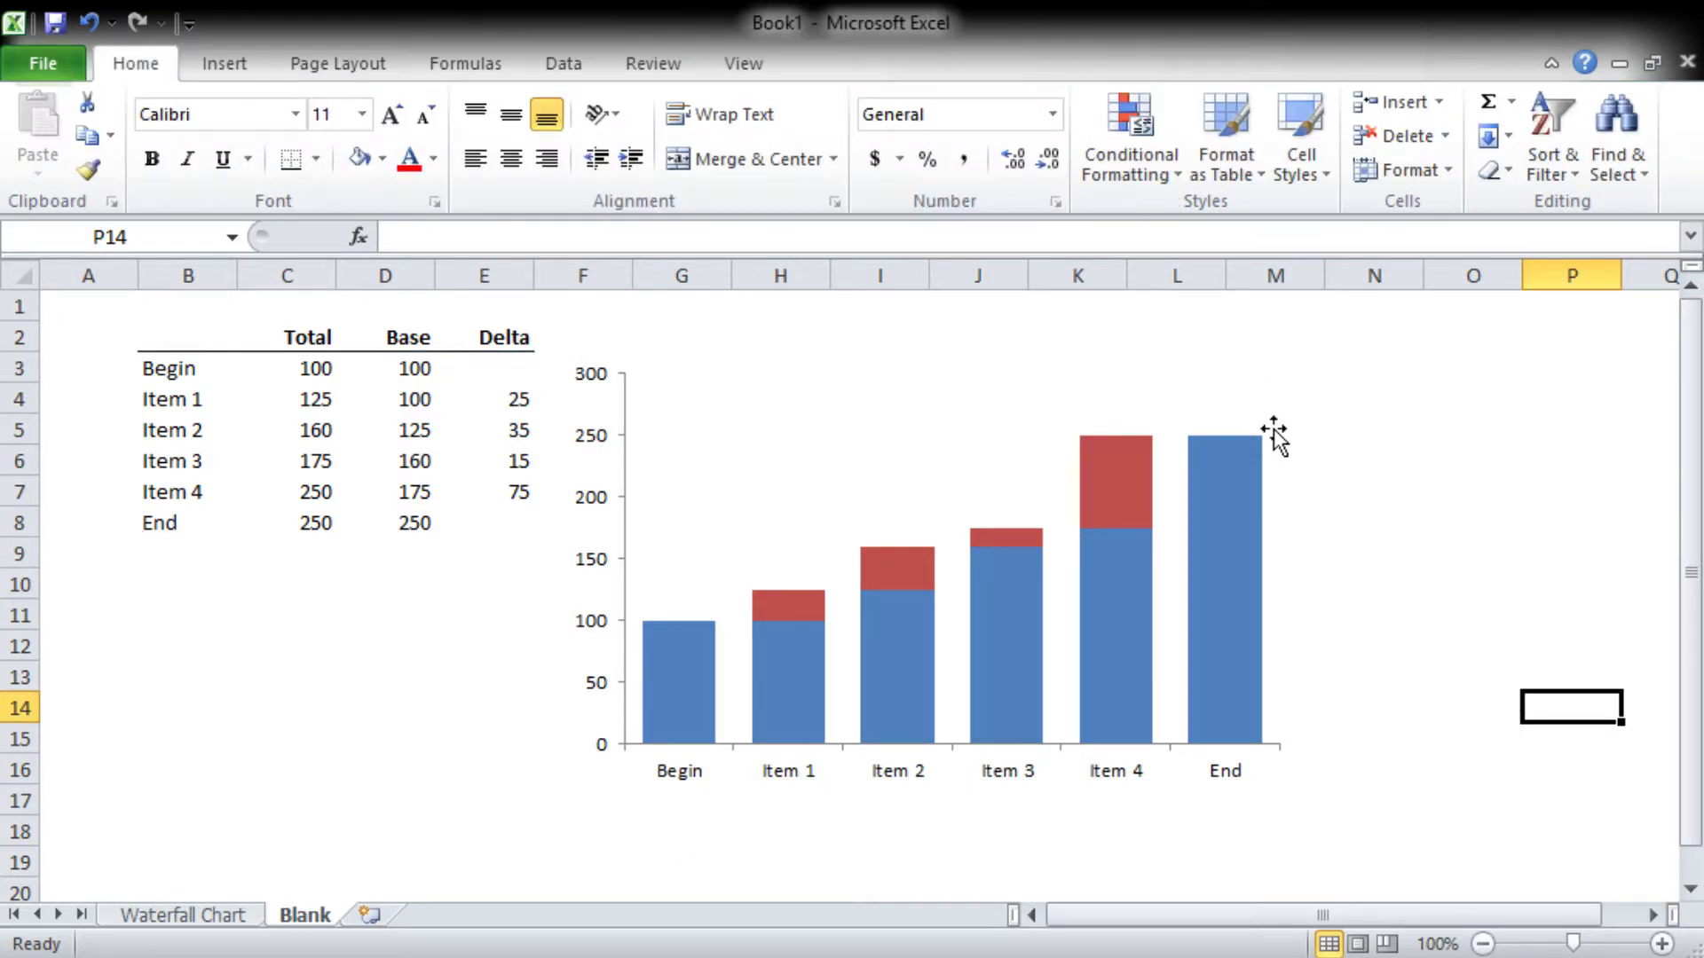
click(588, 560)
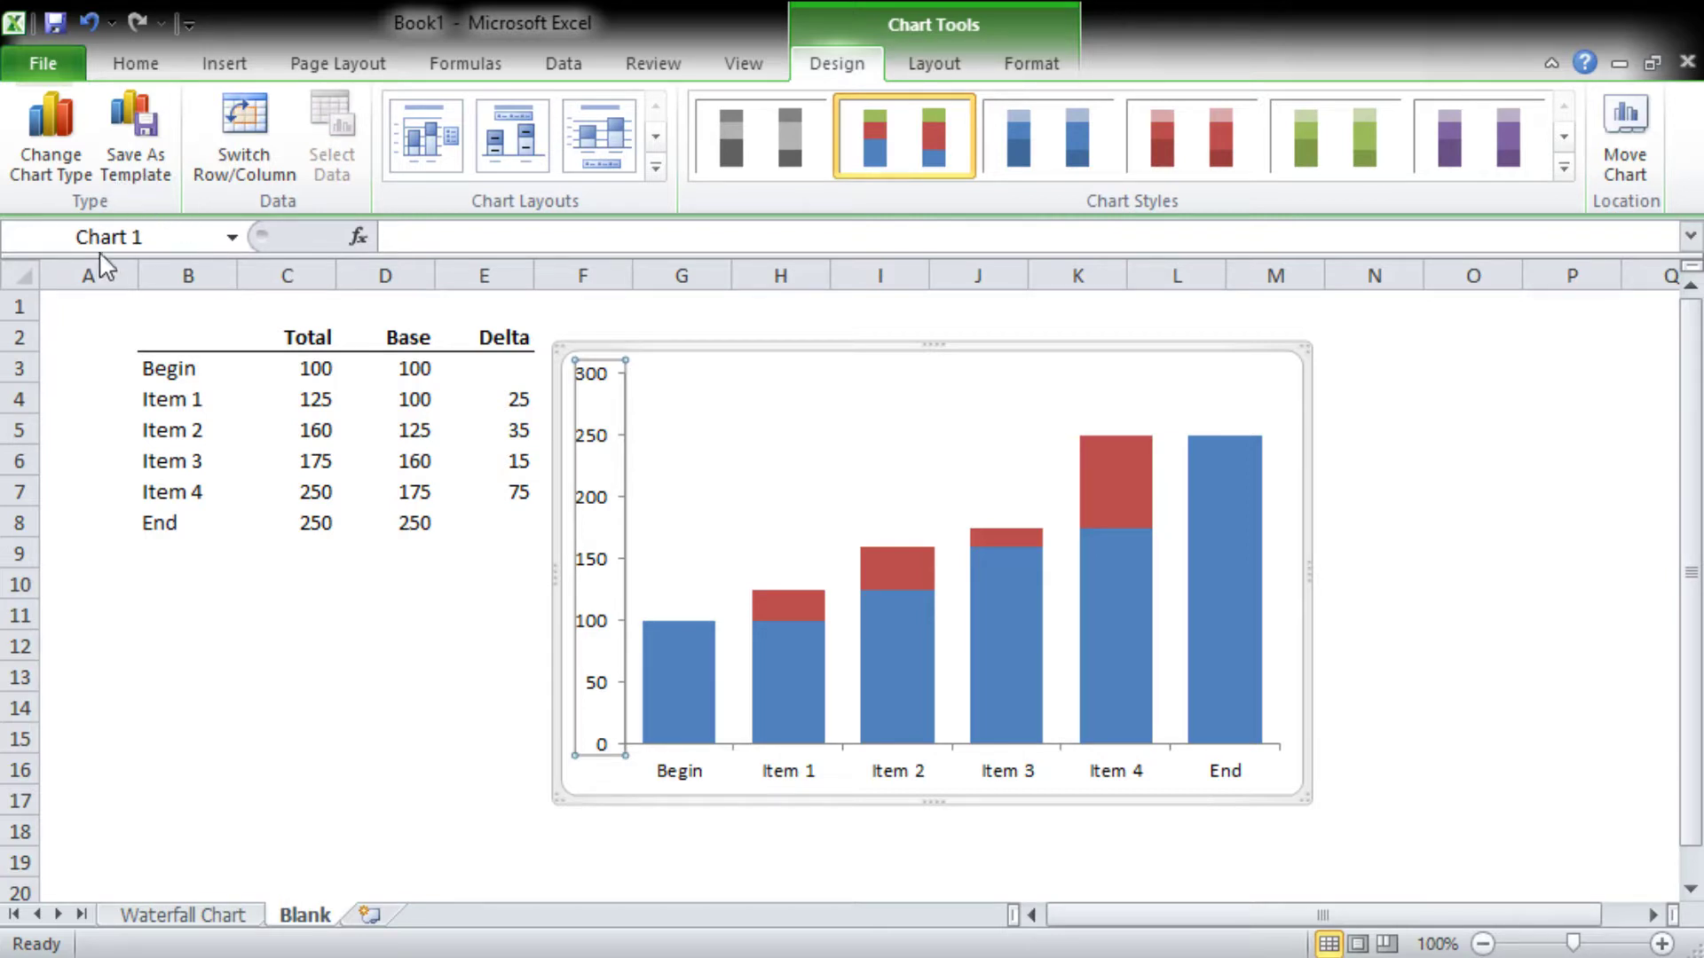
key(ctrl+shift+4)
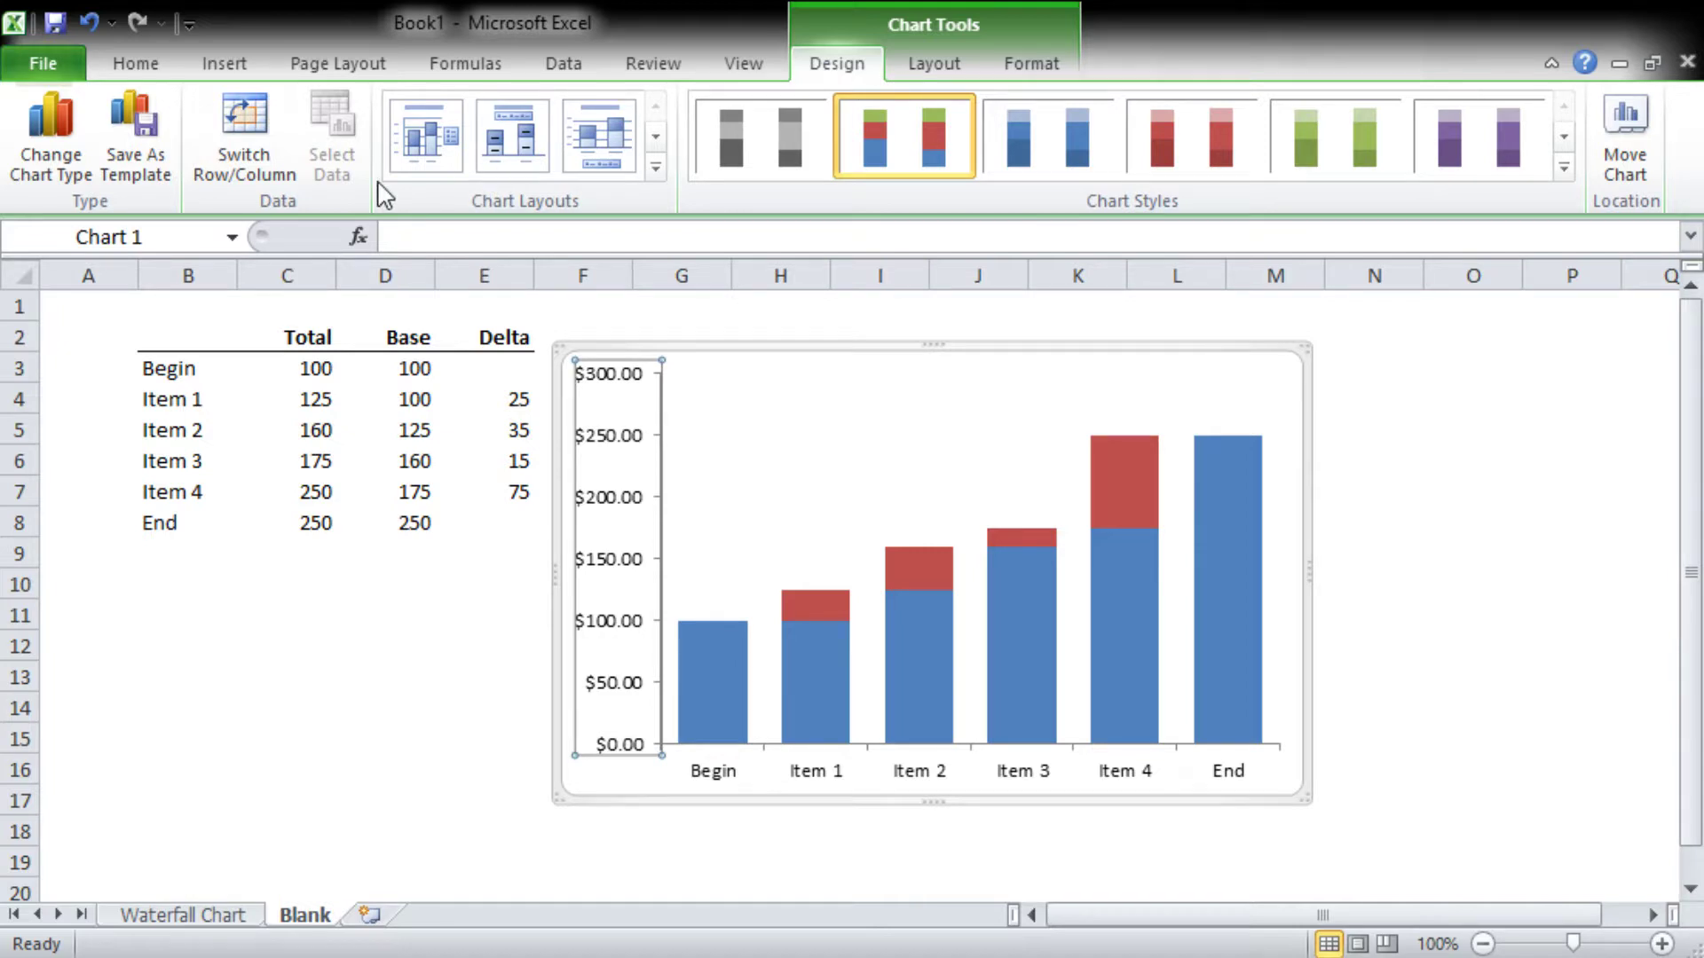
key(ctrl+shift+4)
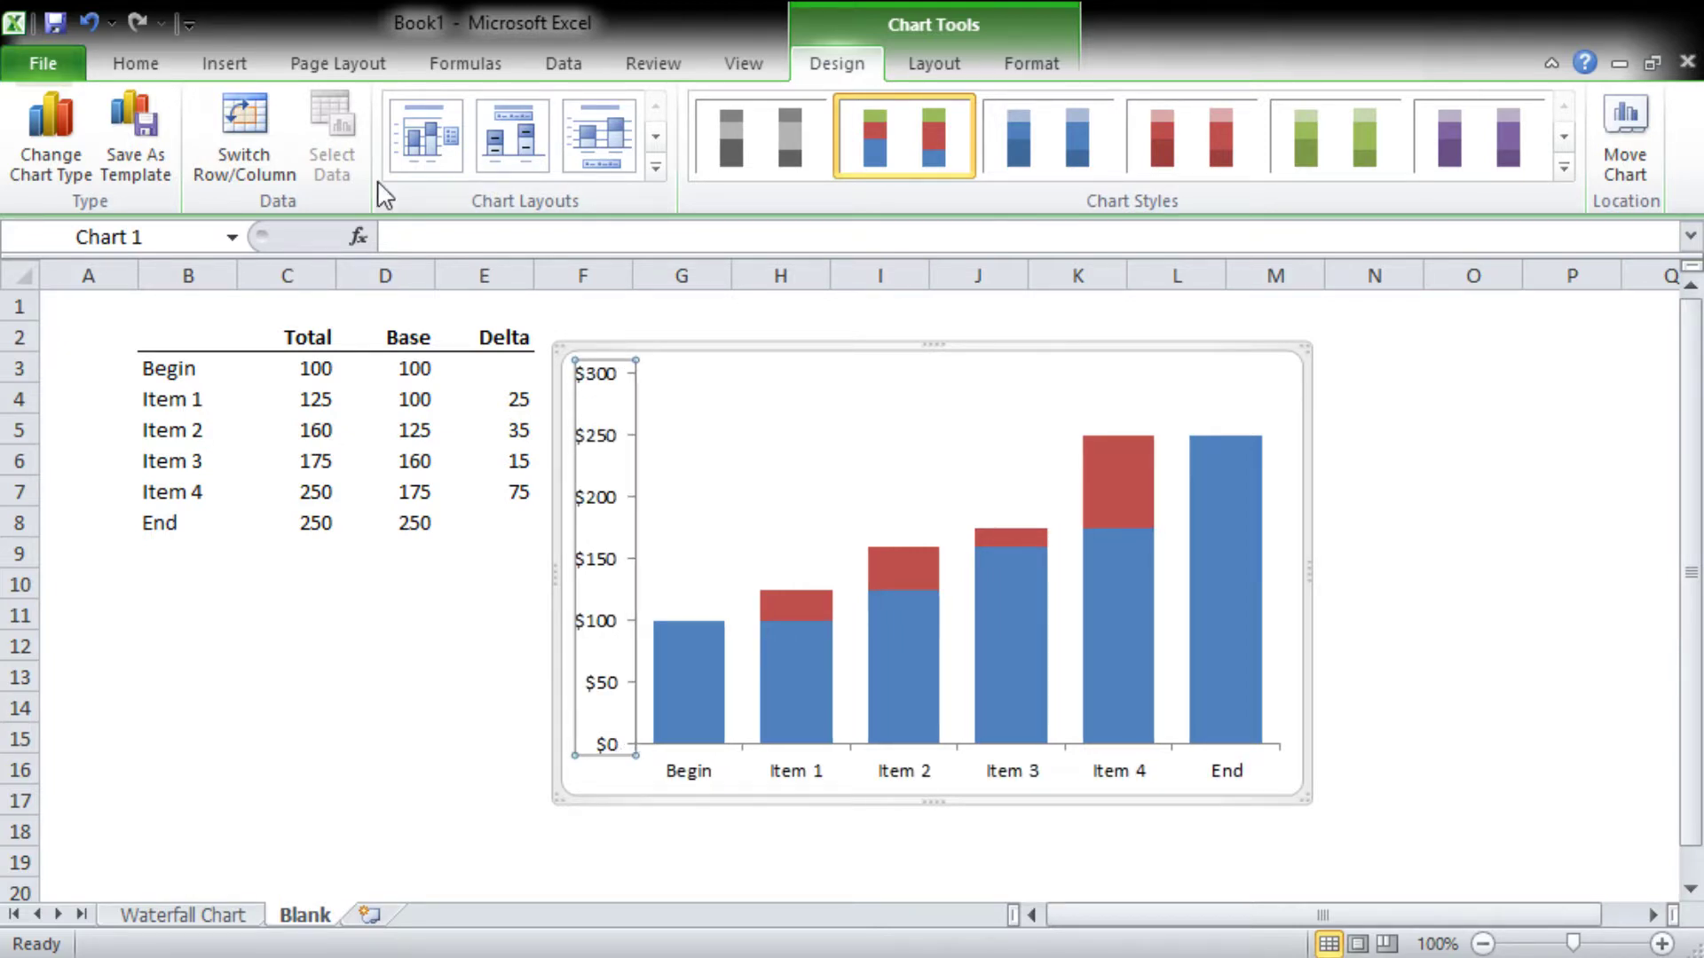
click(1398, 466)
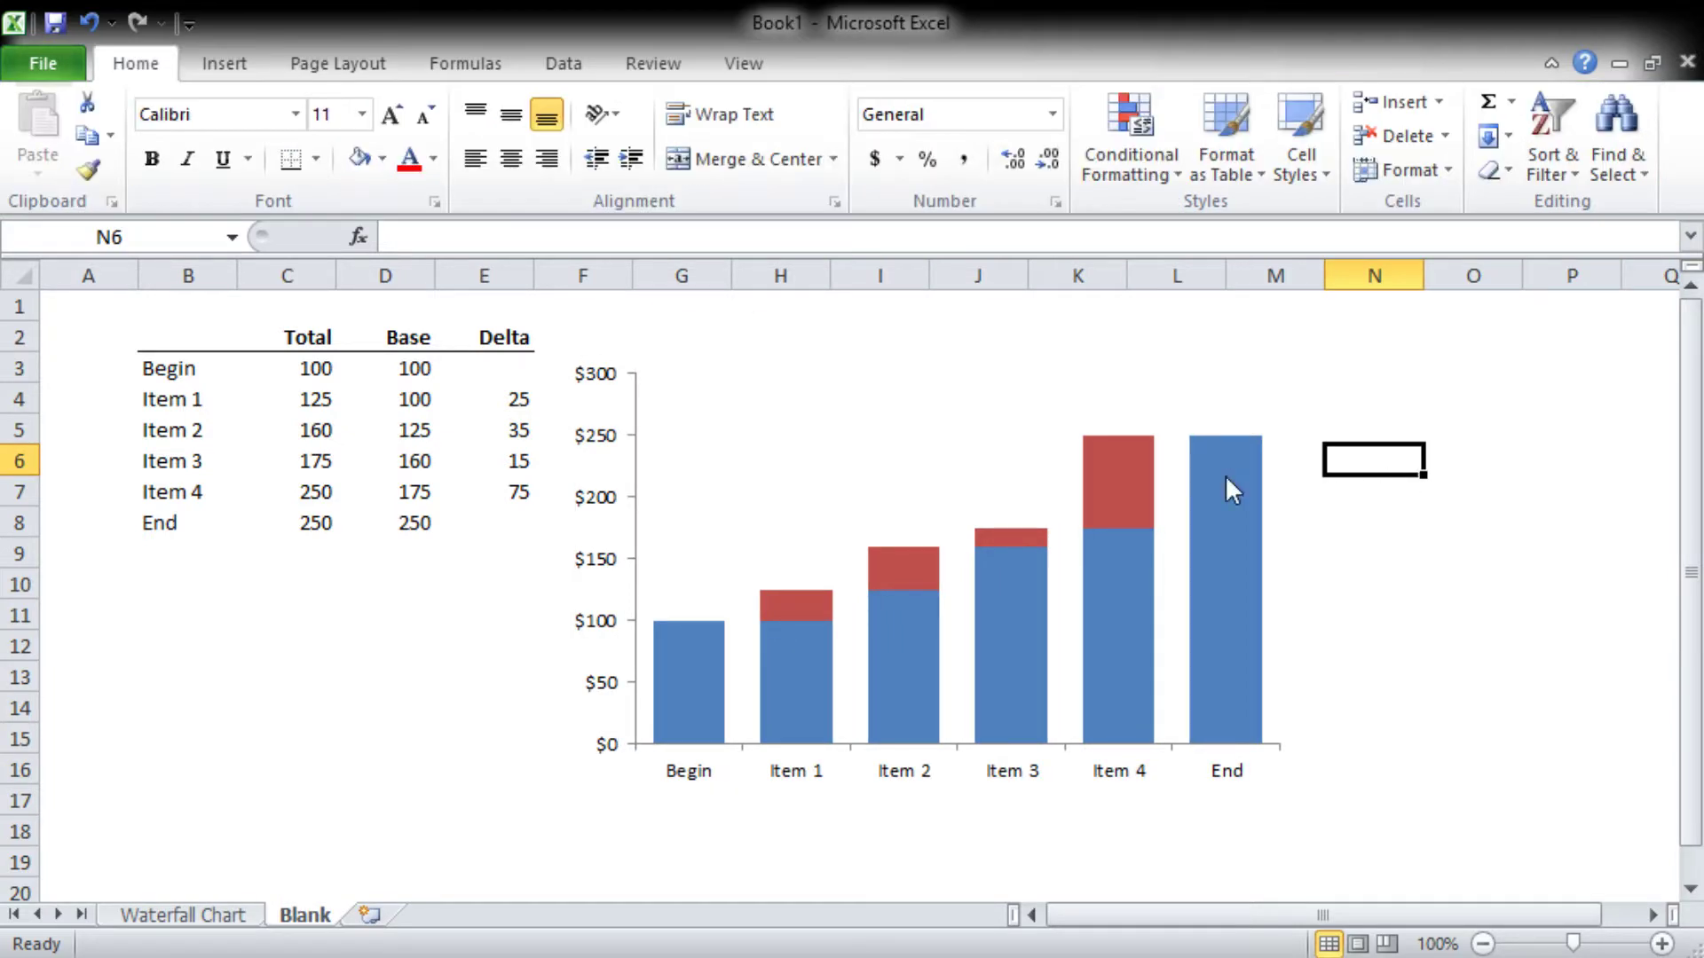
click(614, 498)
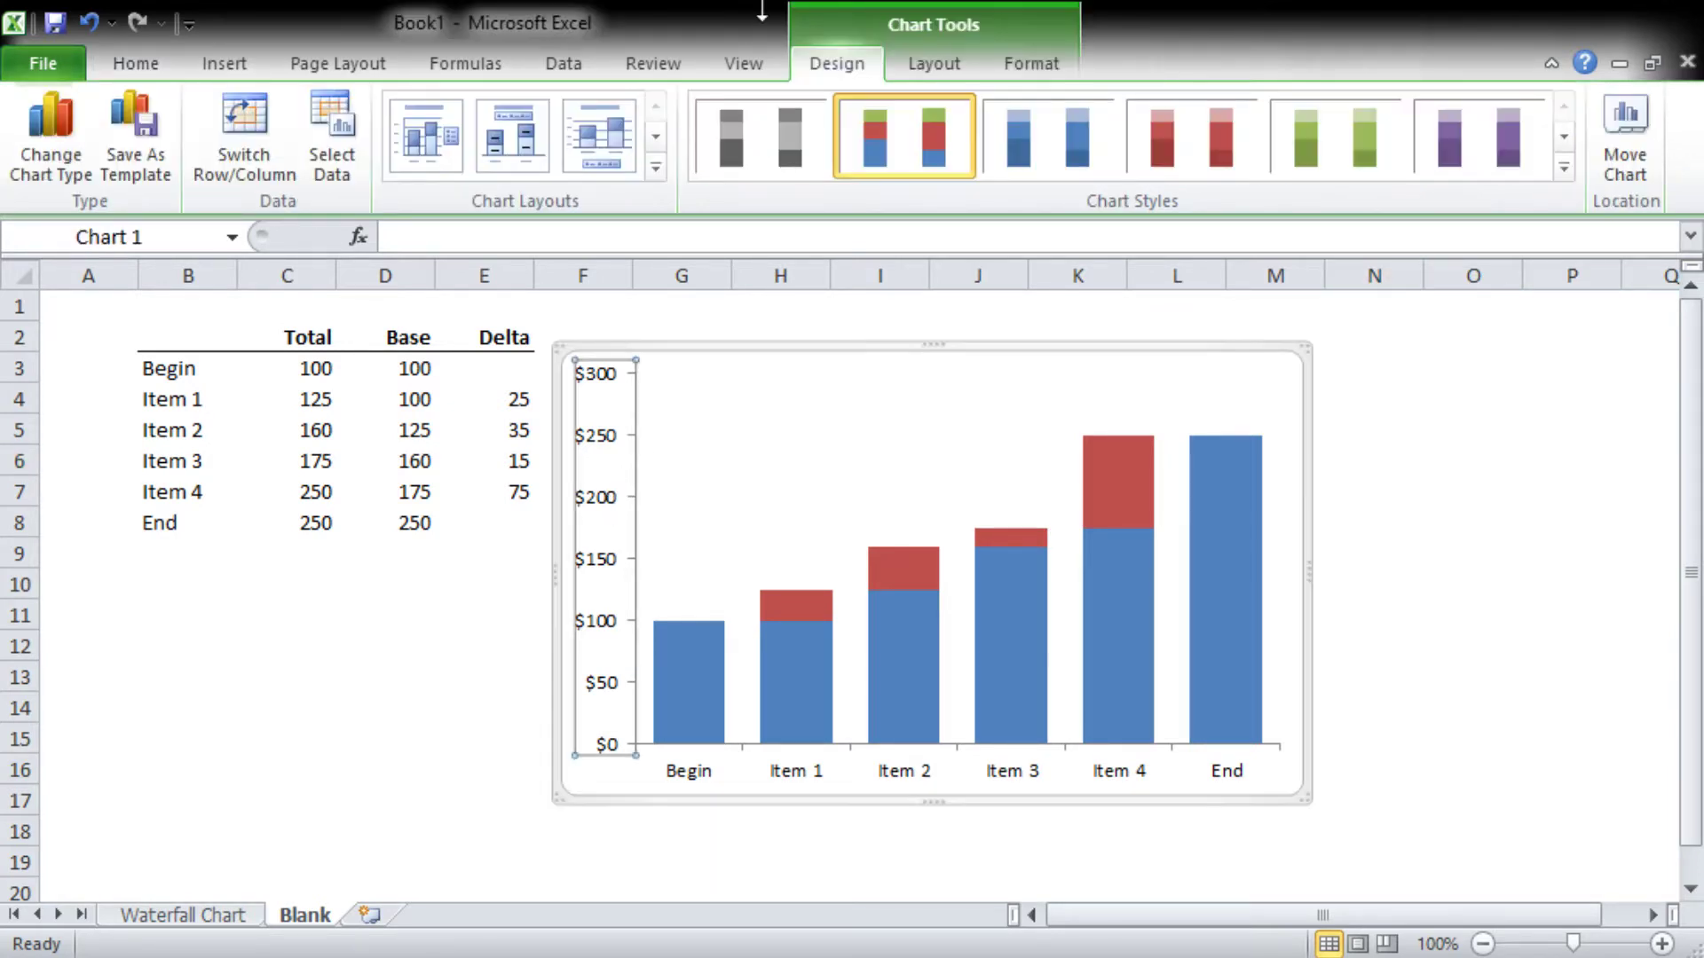
click(934, 67)
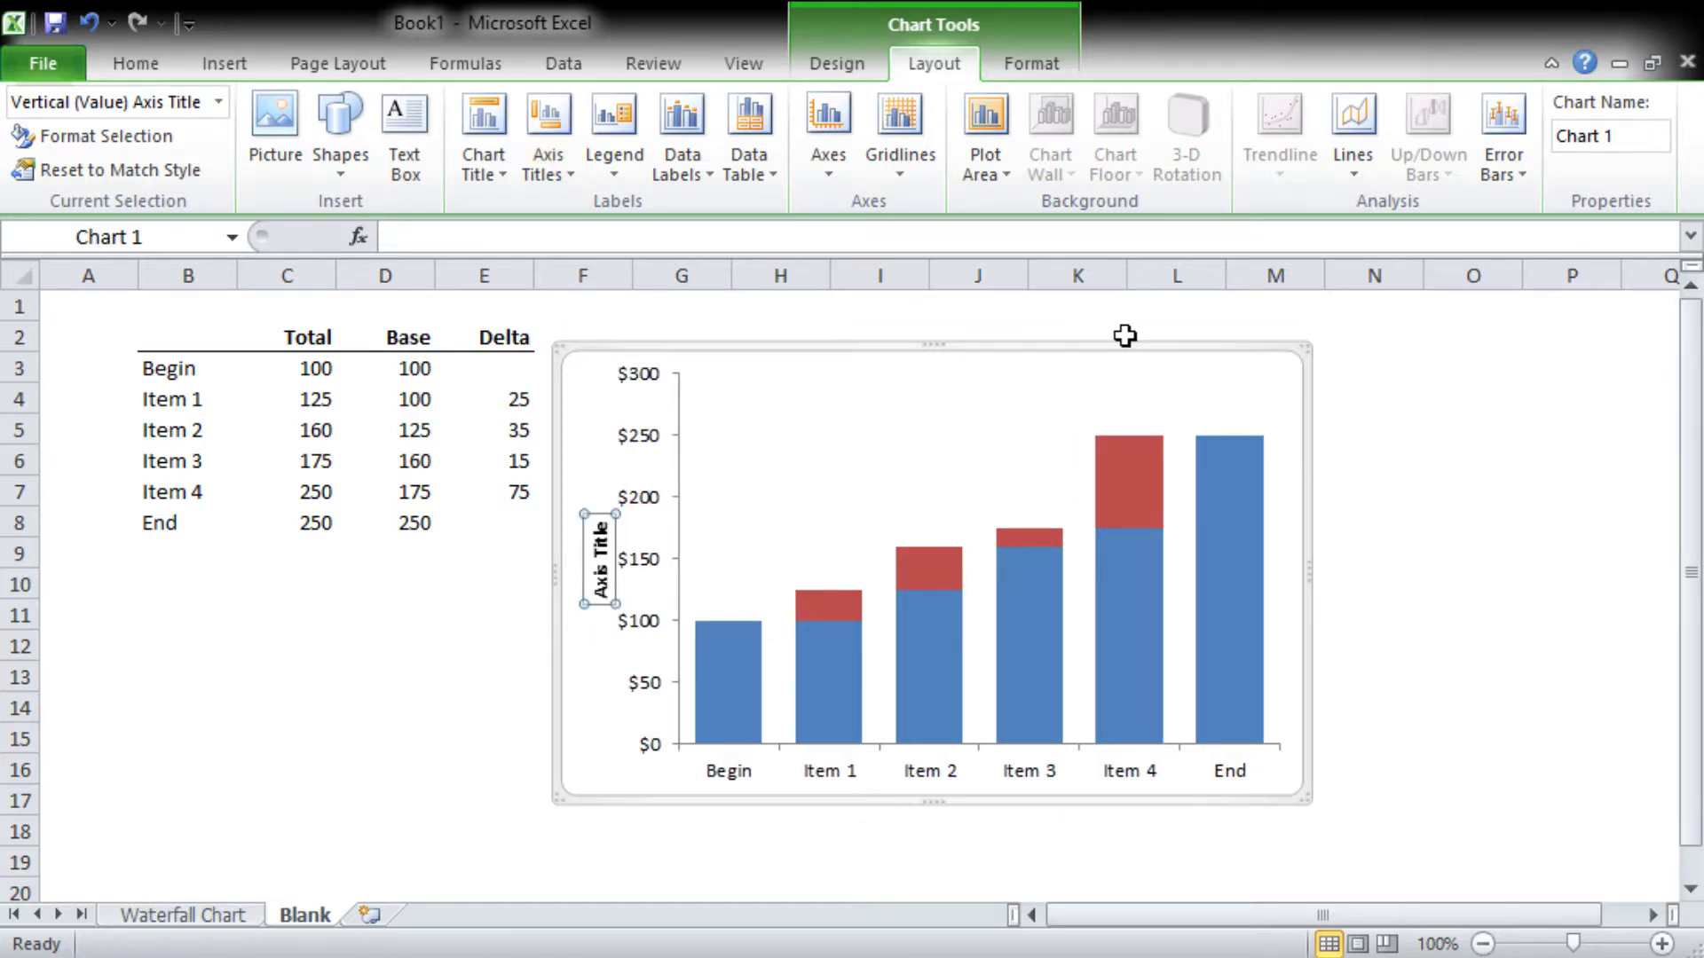
Step: Enter 'EBITDA ($M)' as the rotated vertical axis title and deselect the chart
text(EBI)
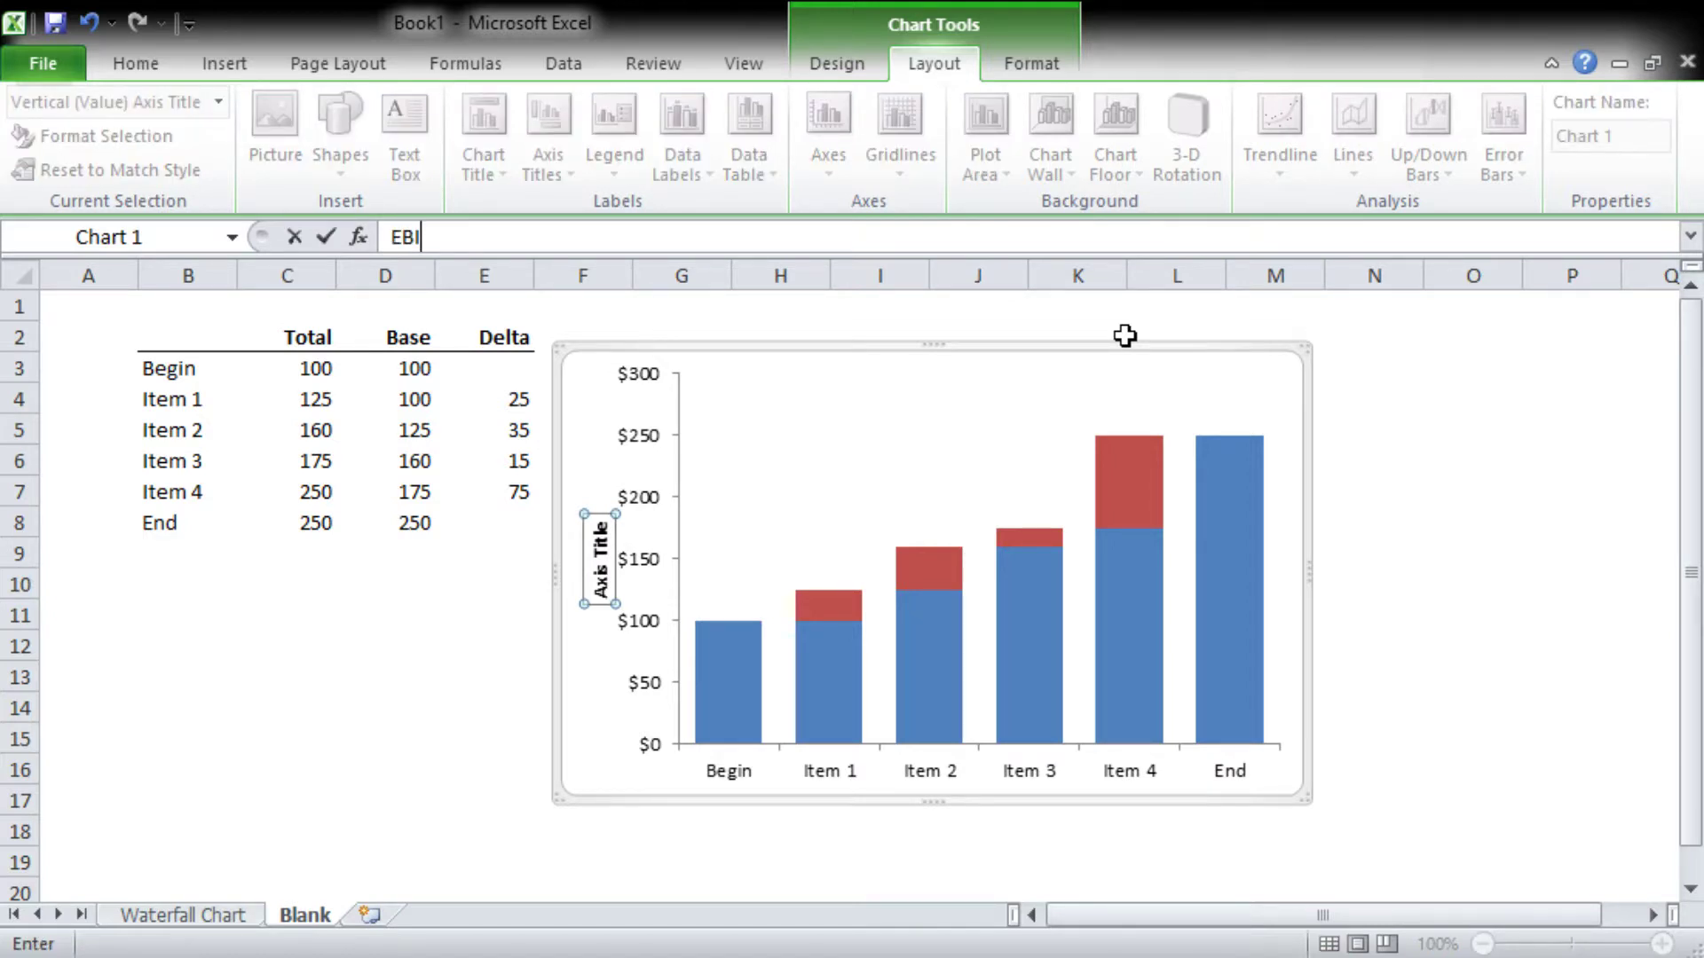
text(TDA ($M)
key(Return)
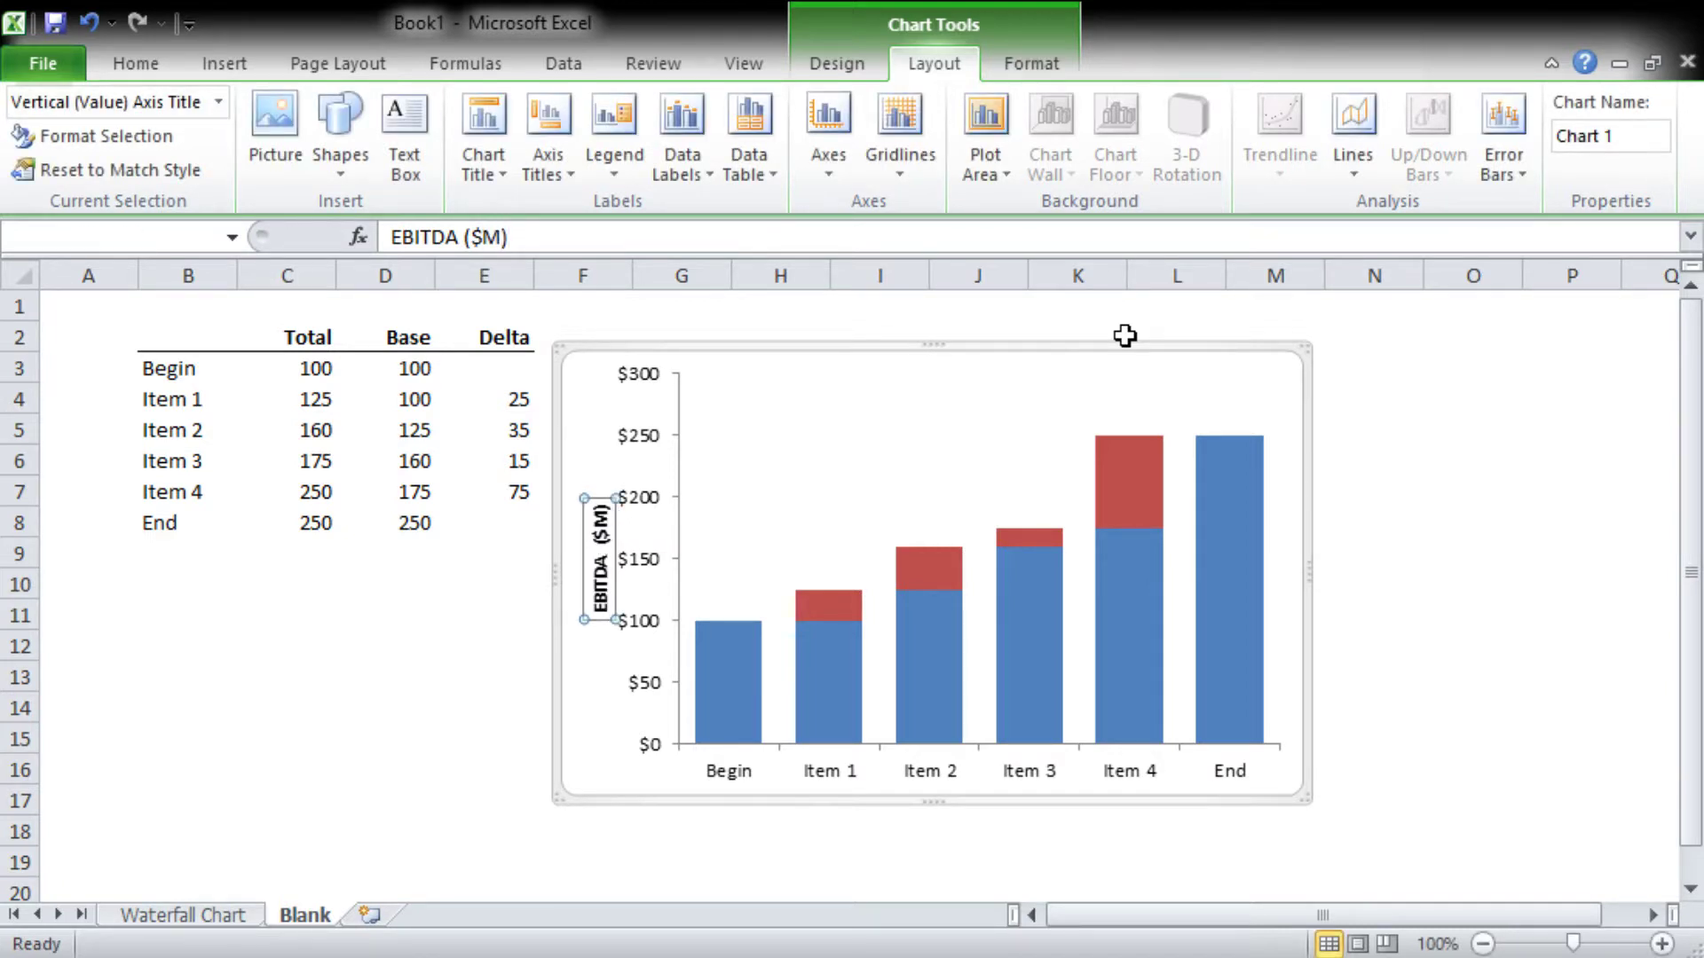
click(1460, 588)
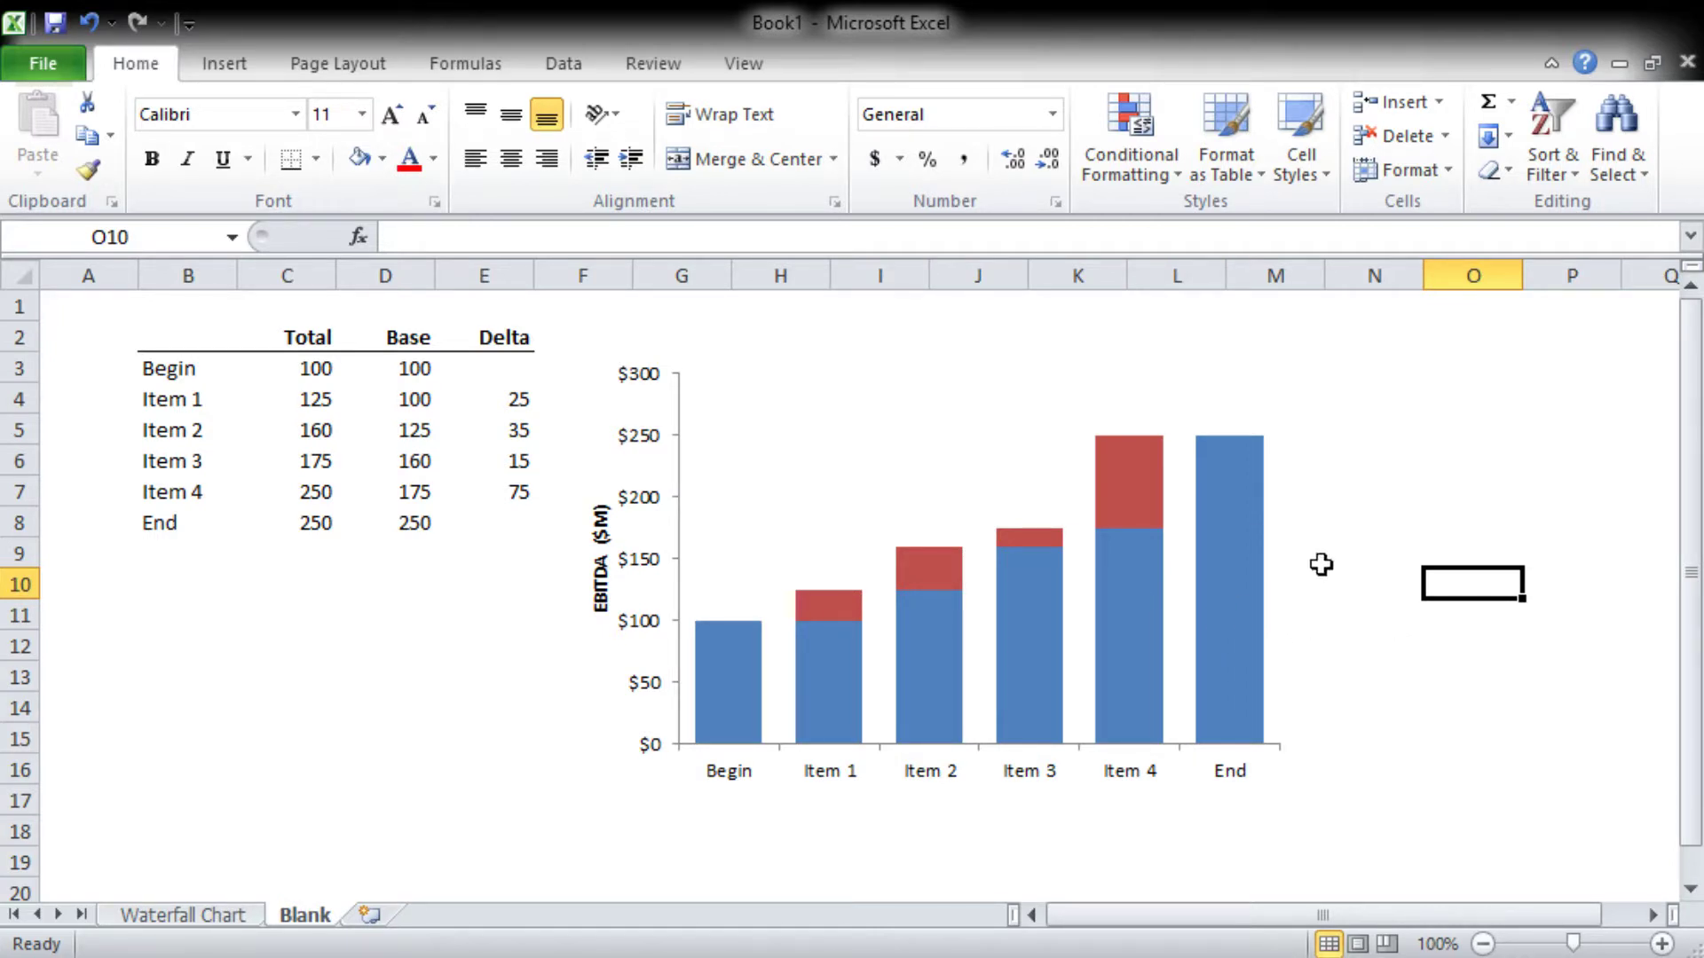
Step: Select the Delta series bars and apply their fill so they stack on the grey Base bars
click(756, 708)
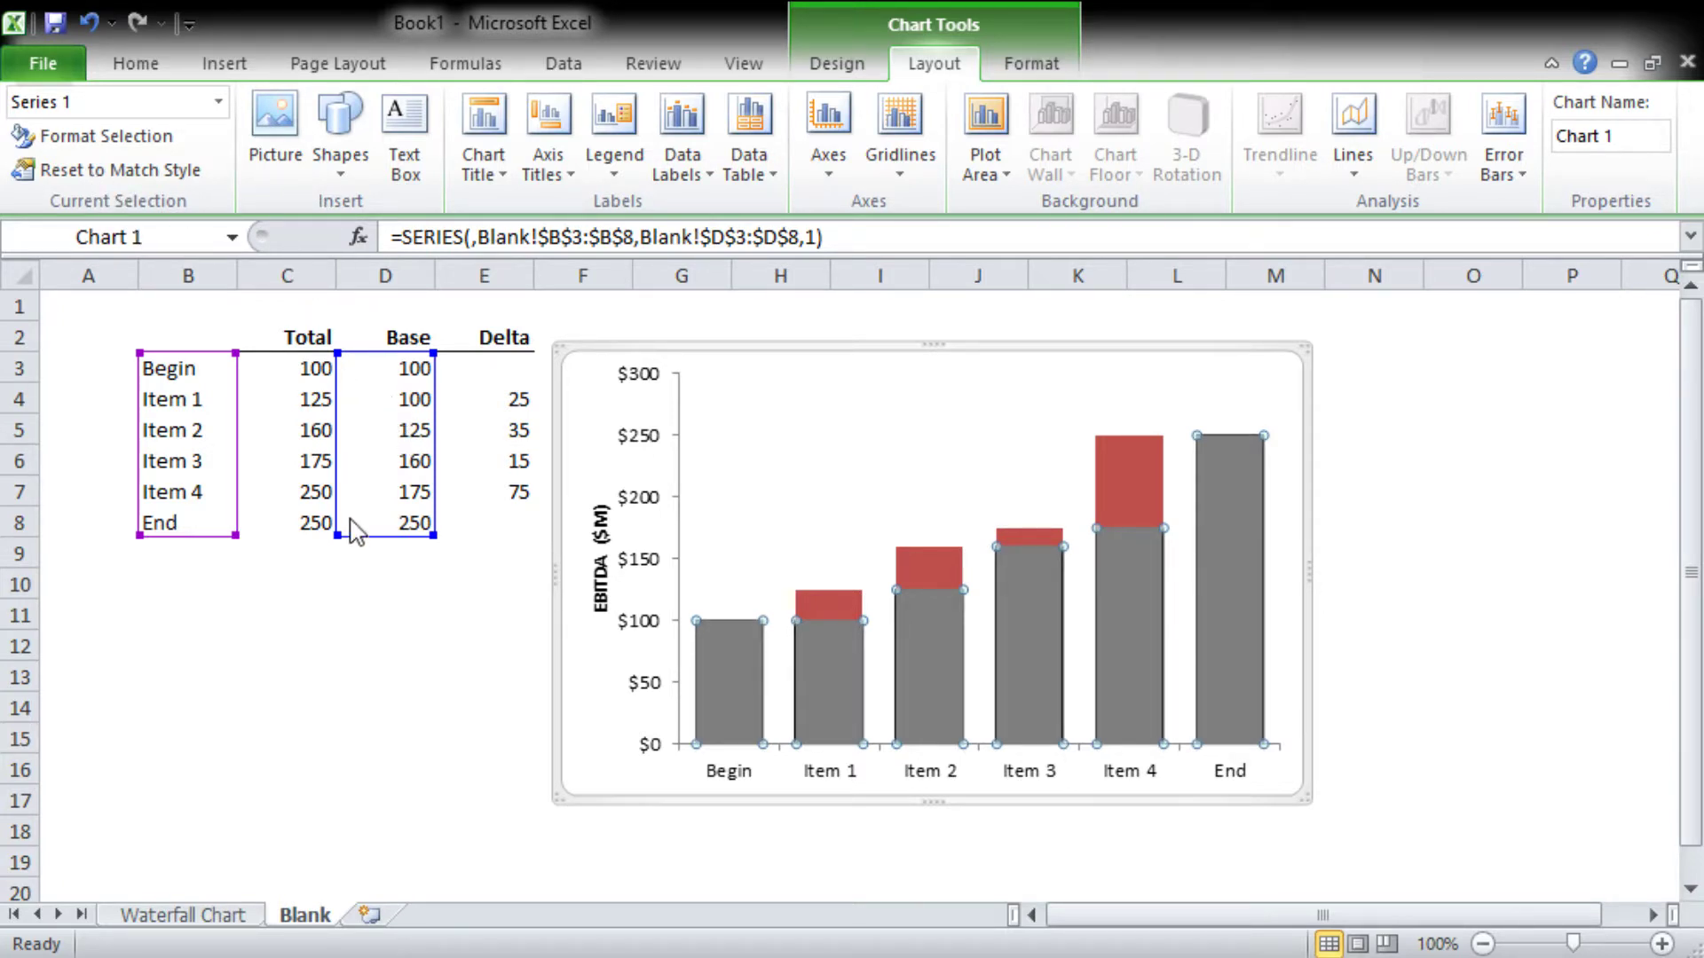
click(952, 559)
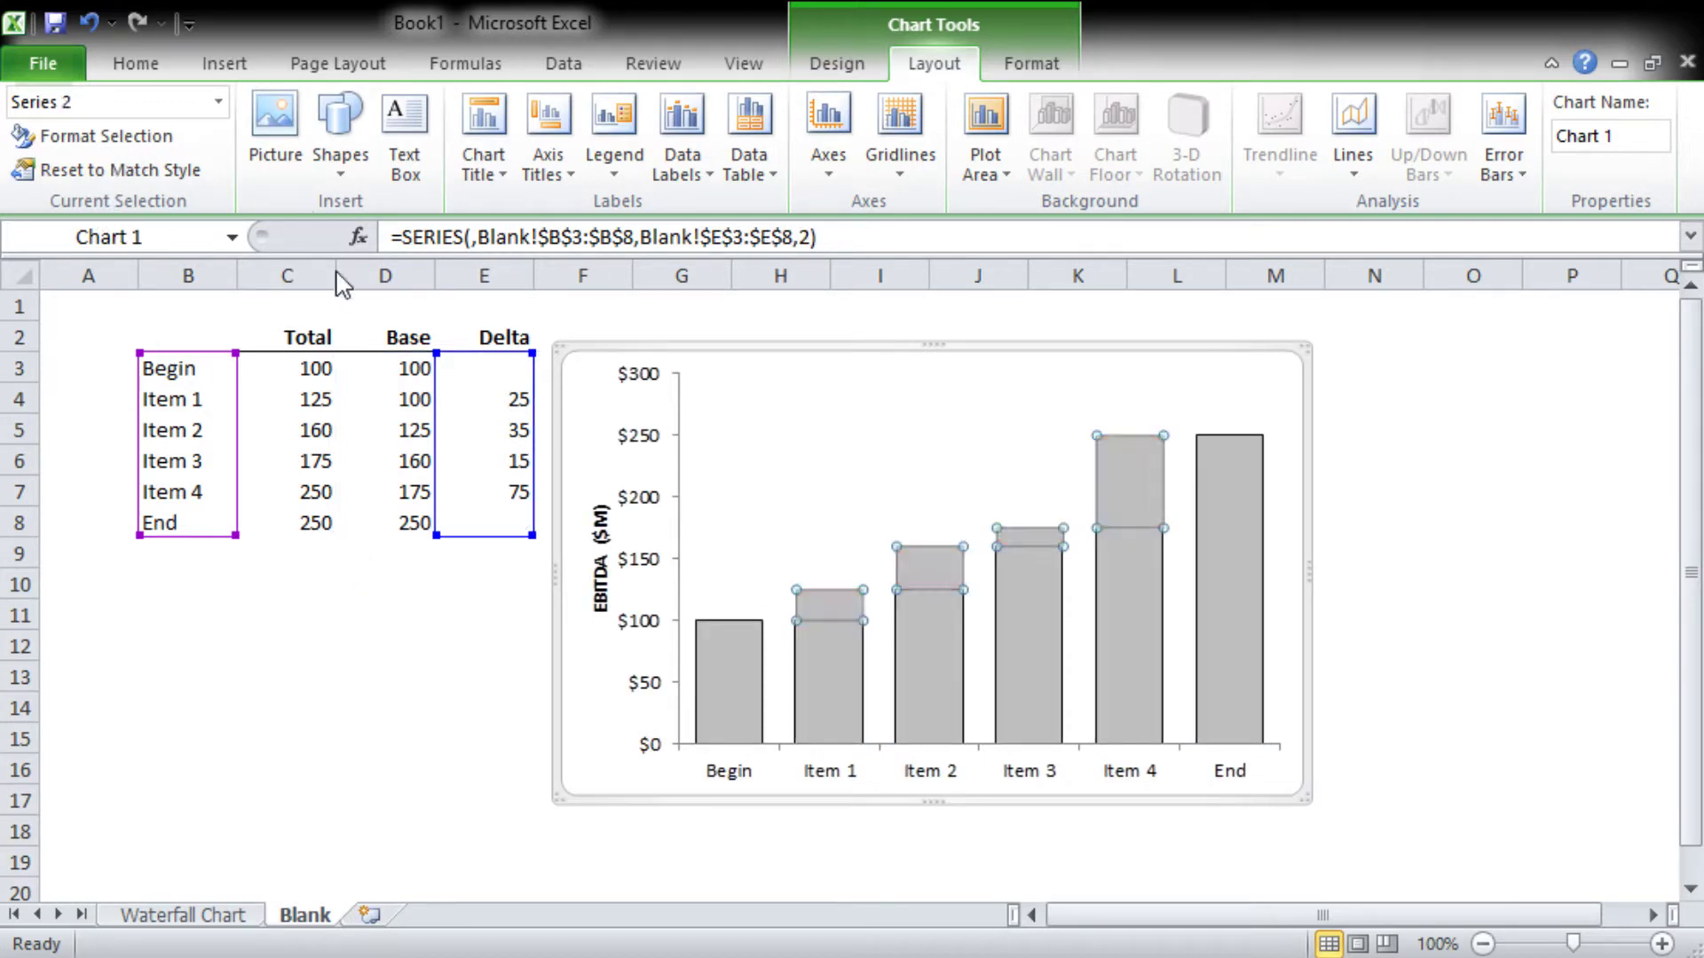
key(F4)
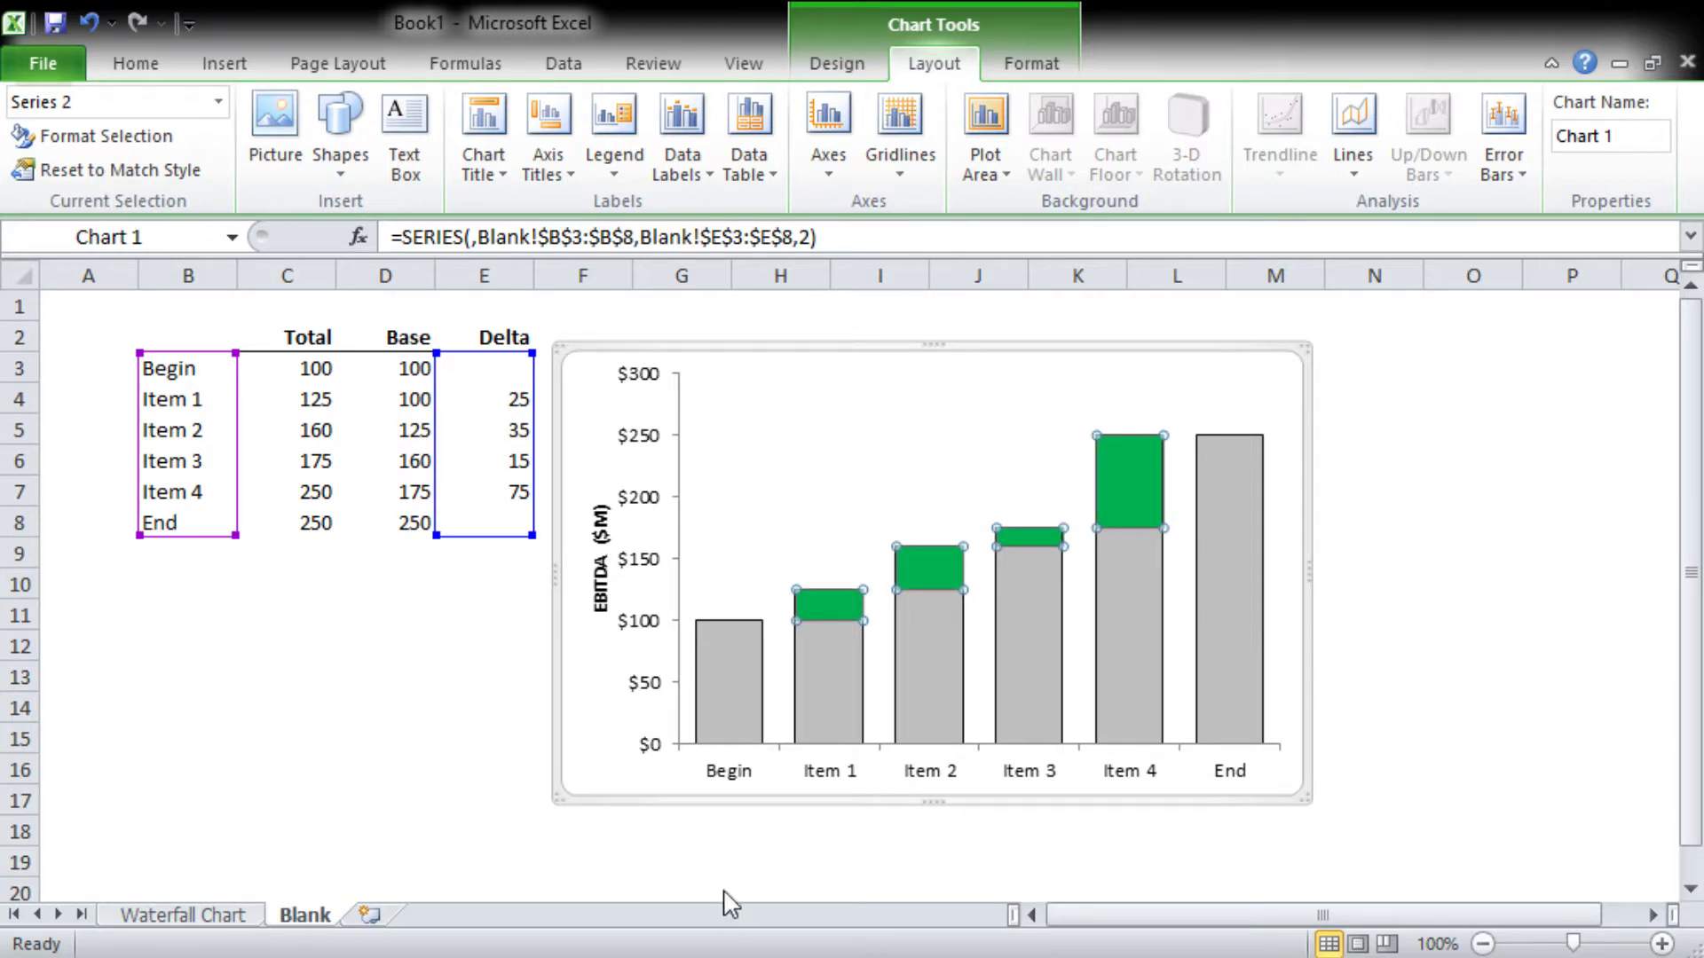
Step: Format the Delta series data labels as currency with no decimals
click(1566, 660)
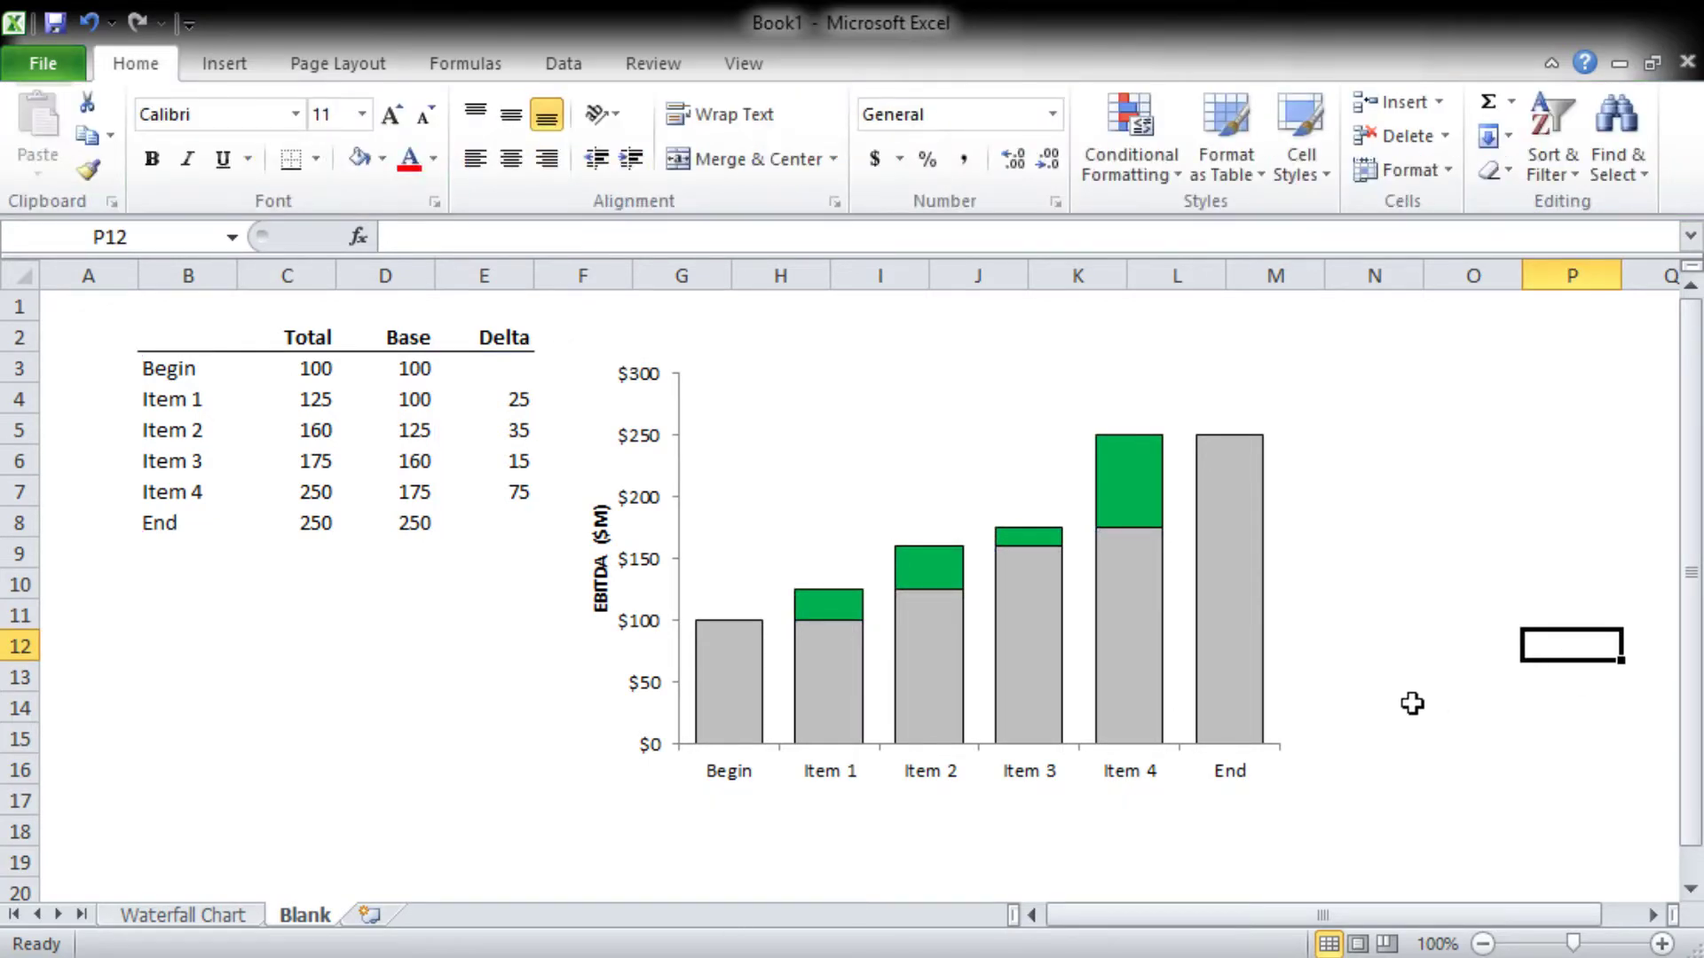
click(824, 594)
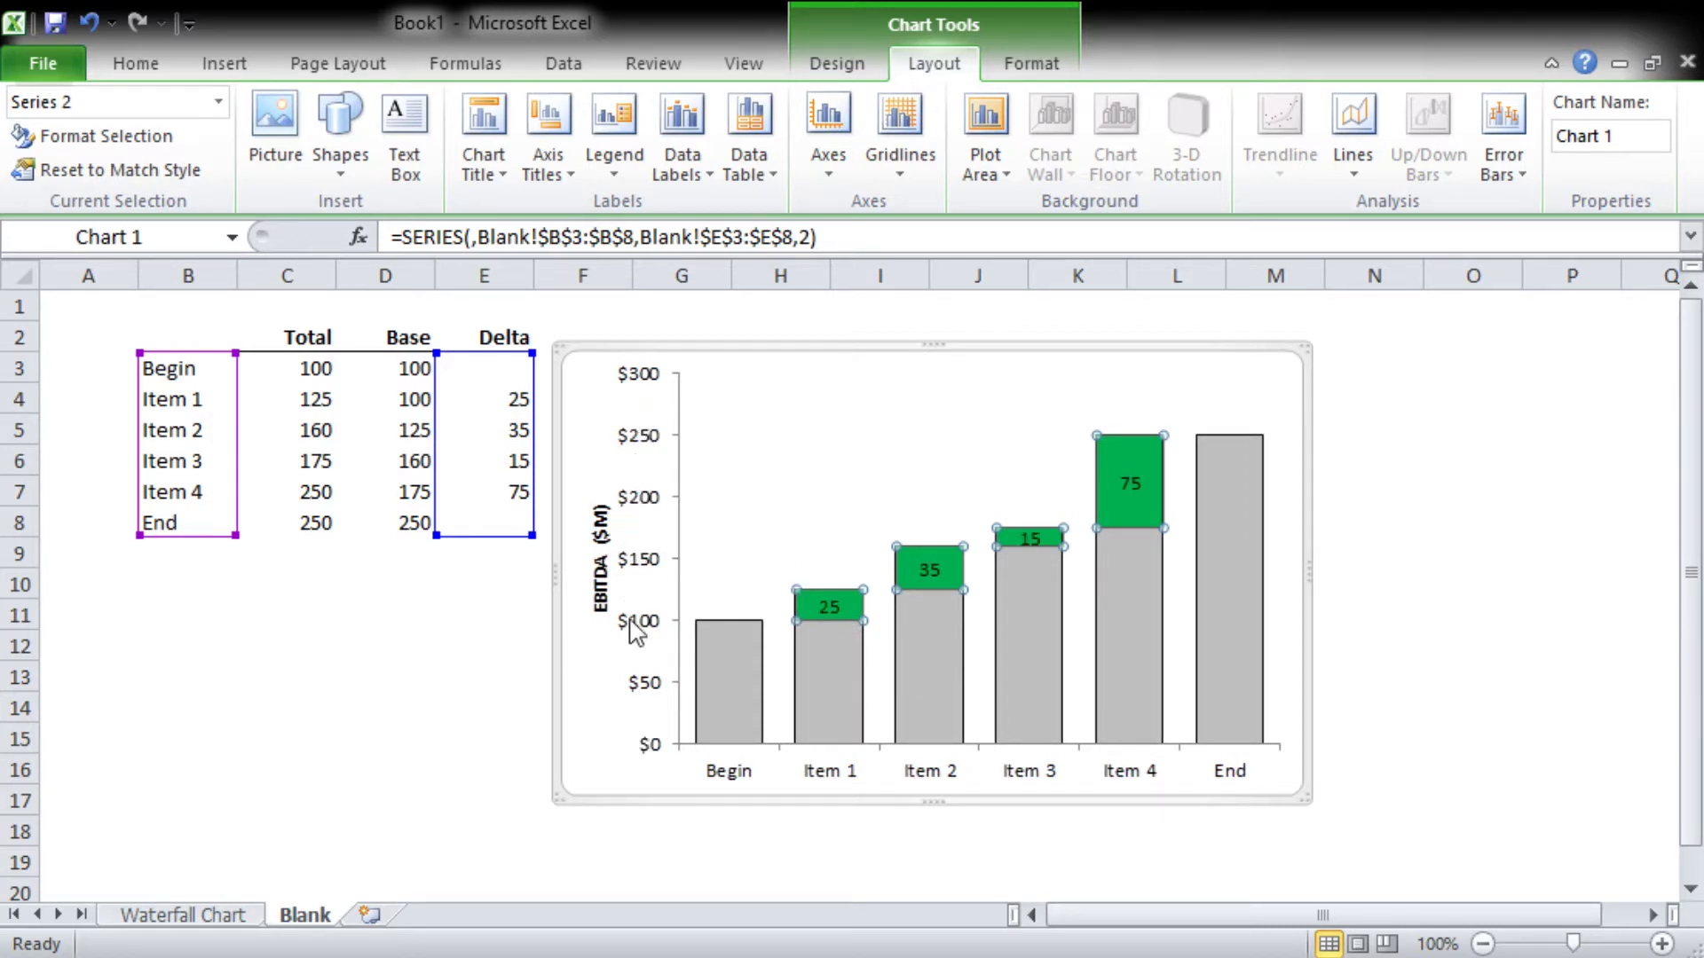
click(824, 611)
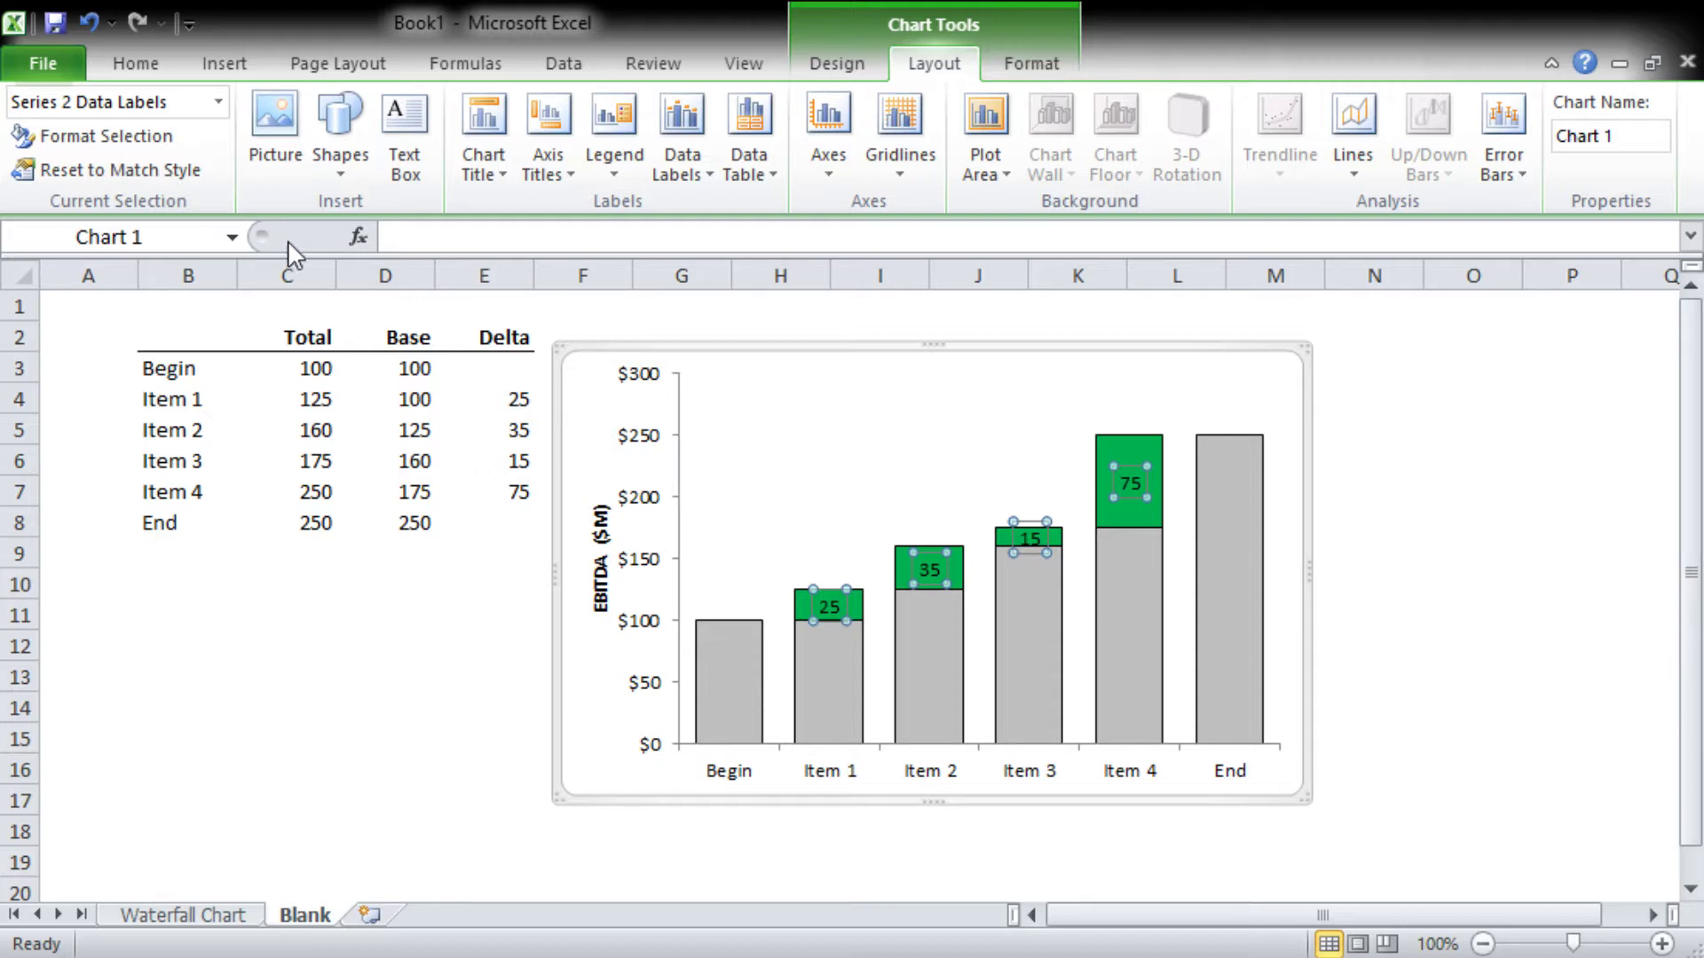
key(ctrl+shift+4)
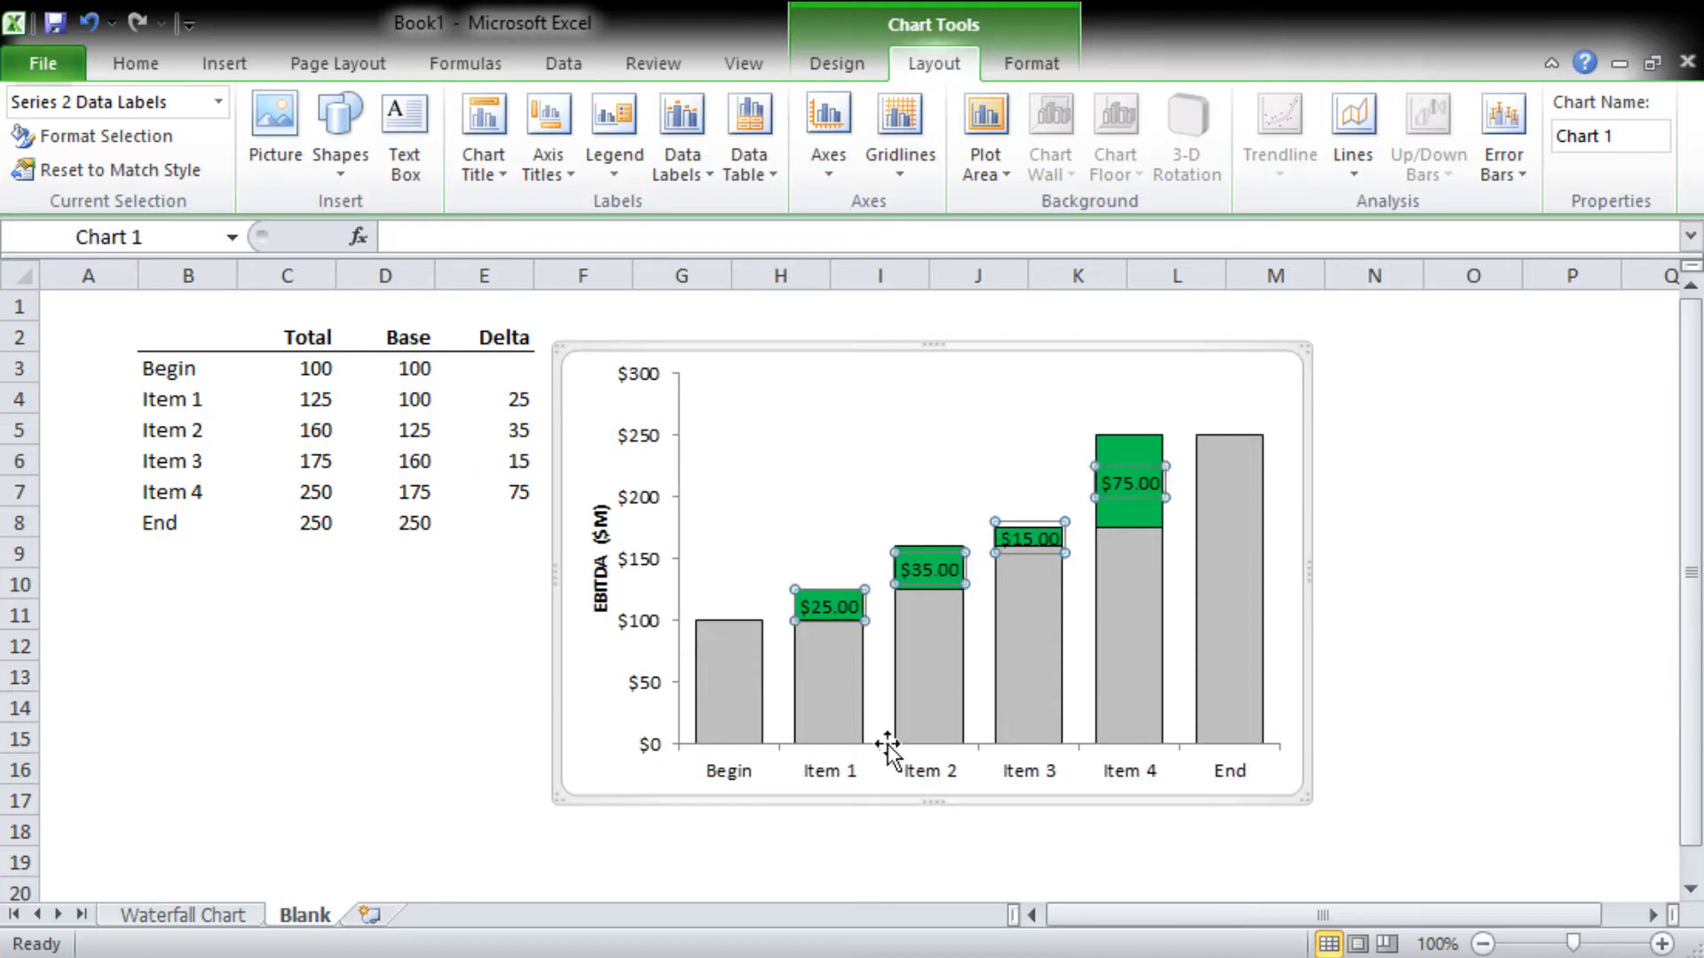
key(alt+h+9)
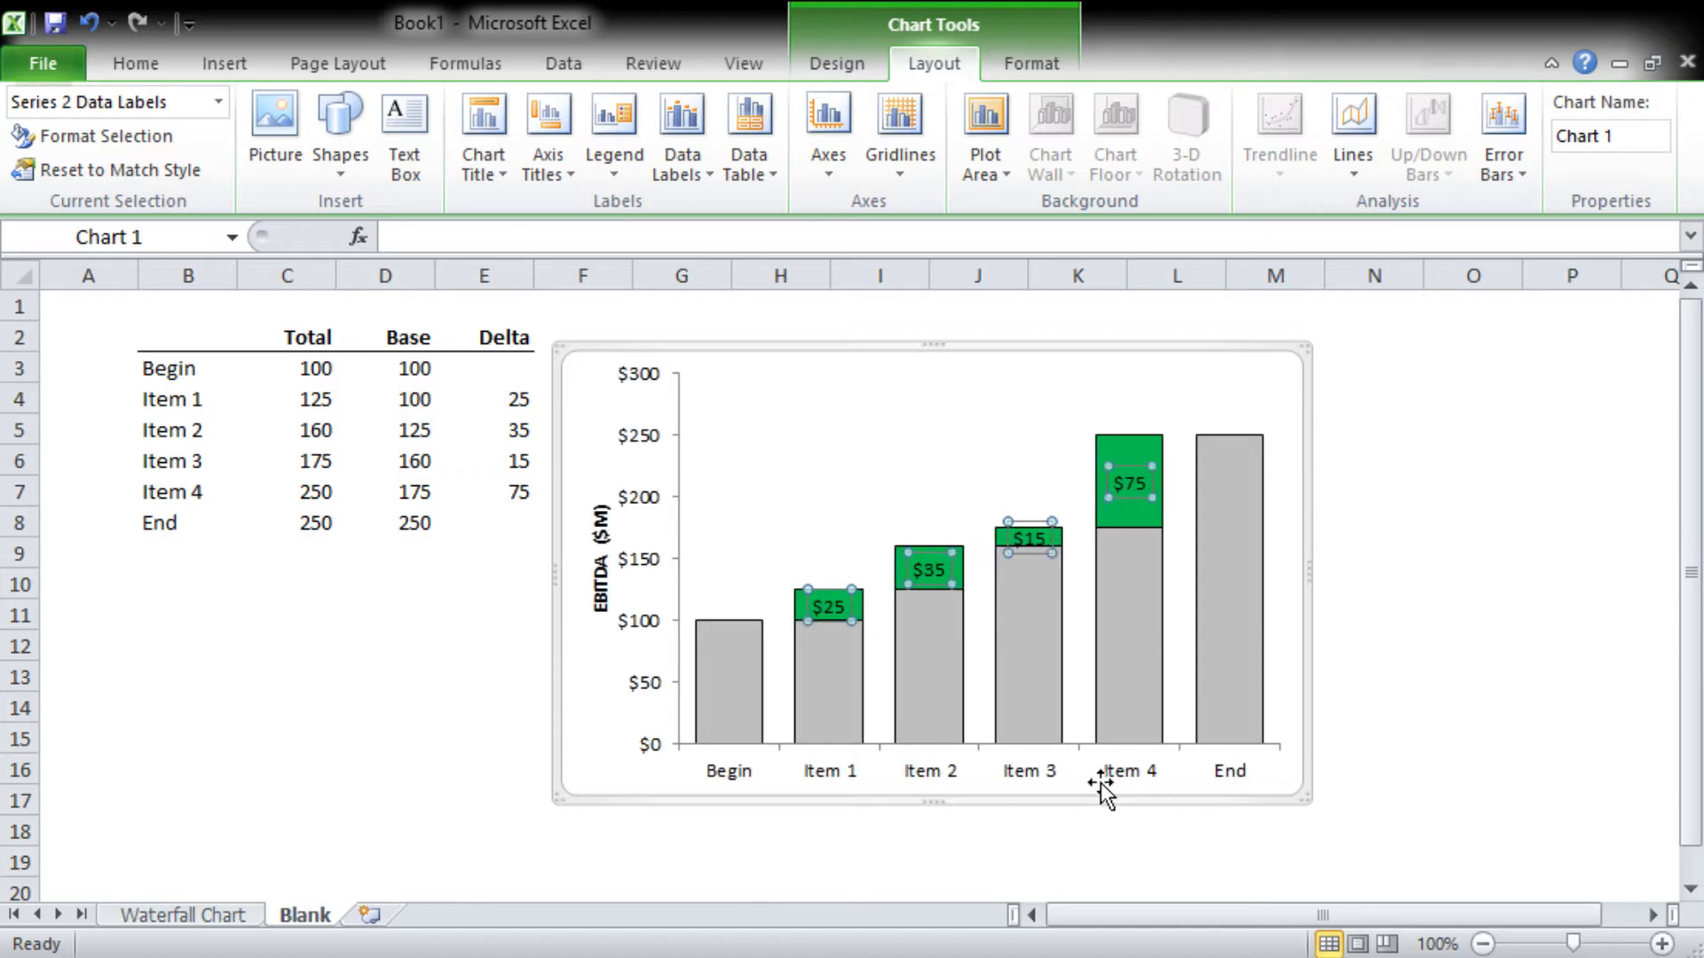
Step: Move the $25, $35, $15 and $75 labels just above their green bars
click(833, 575)
click(829, 604)
click(829, 607)
drag(831, 606, 831, 576)
click(926, 571)
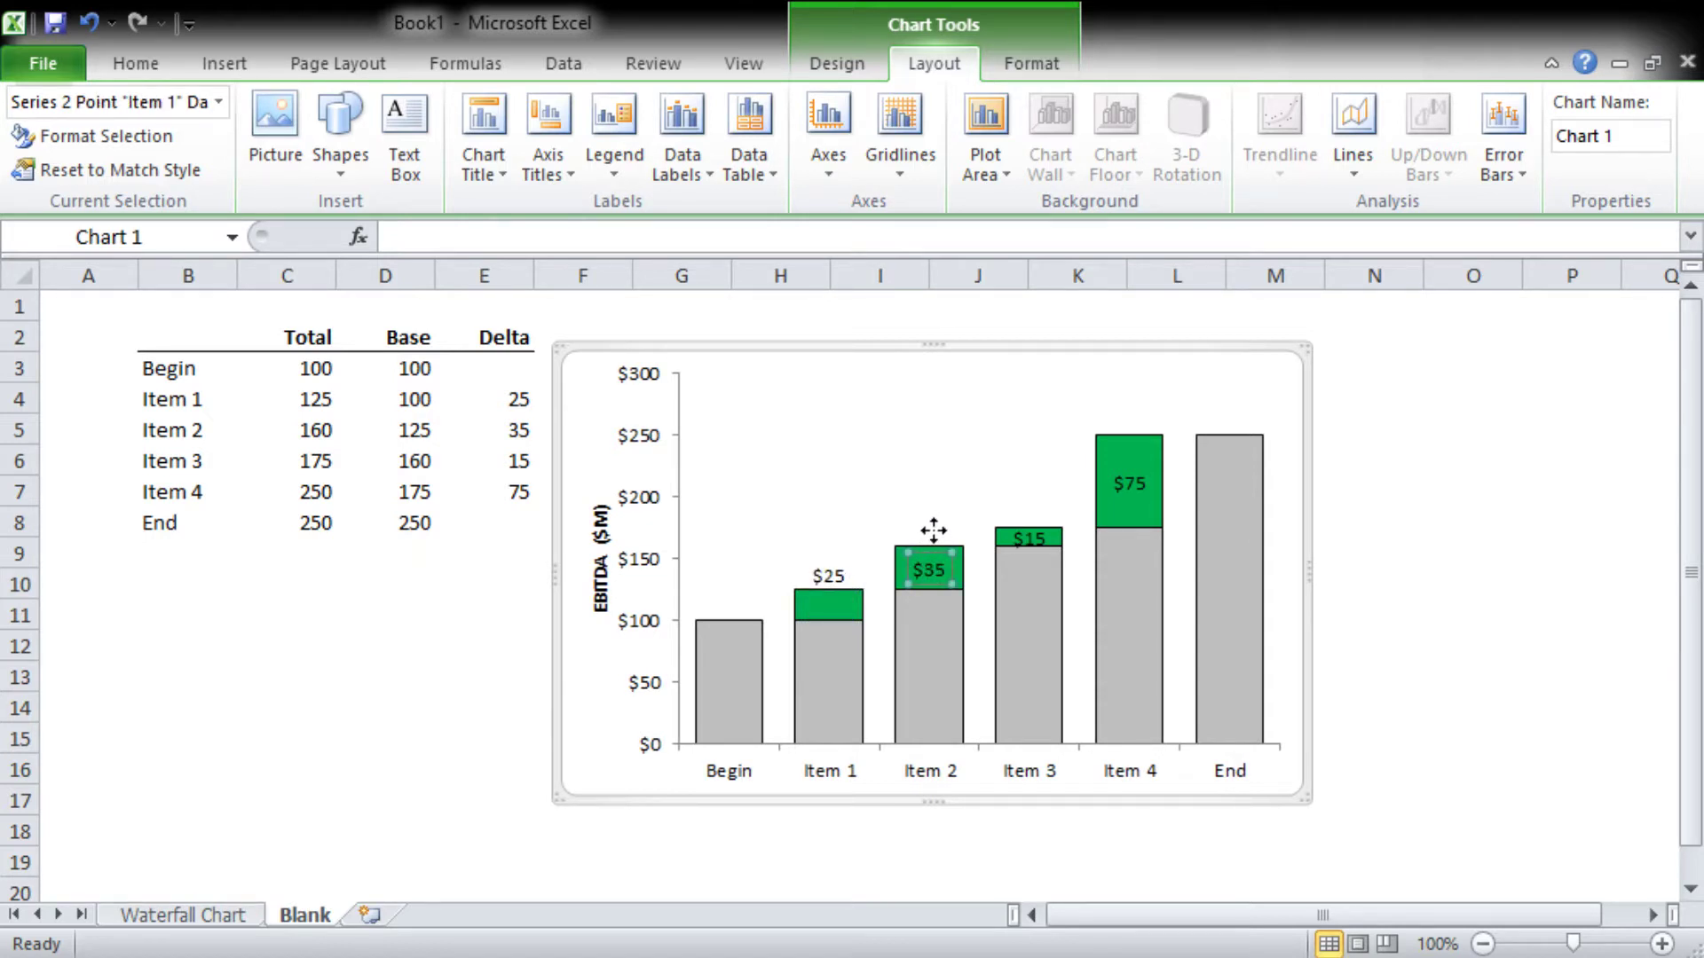
drag(932, 531, 933, 531)
click(1025, 536)
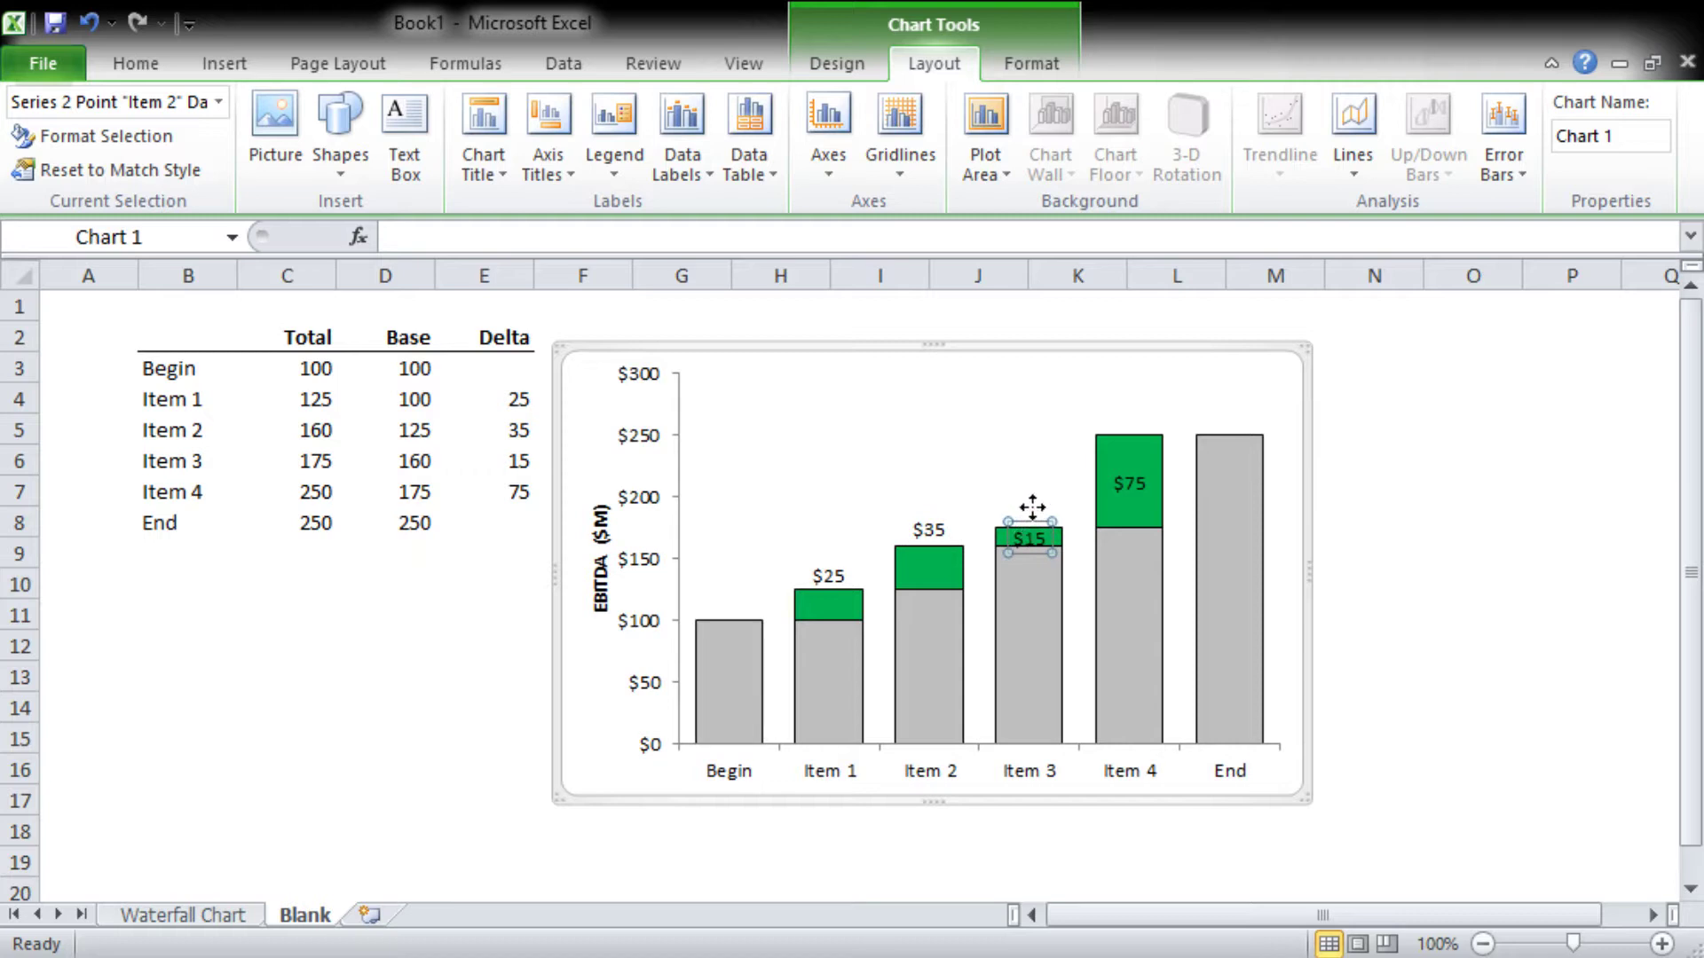
drag(1029, 505, 1029, 505)
click(1125, 479)
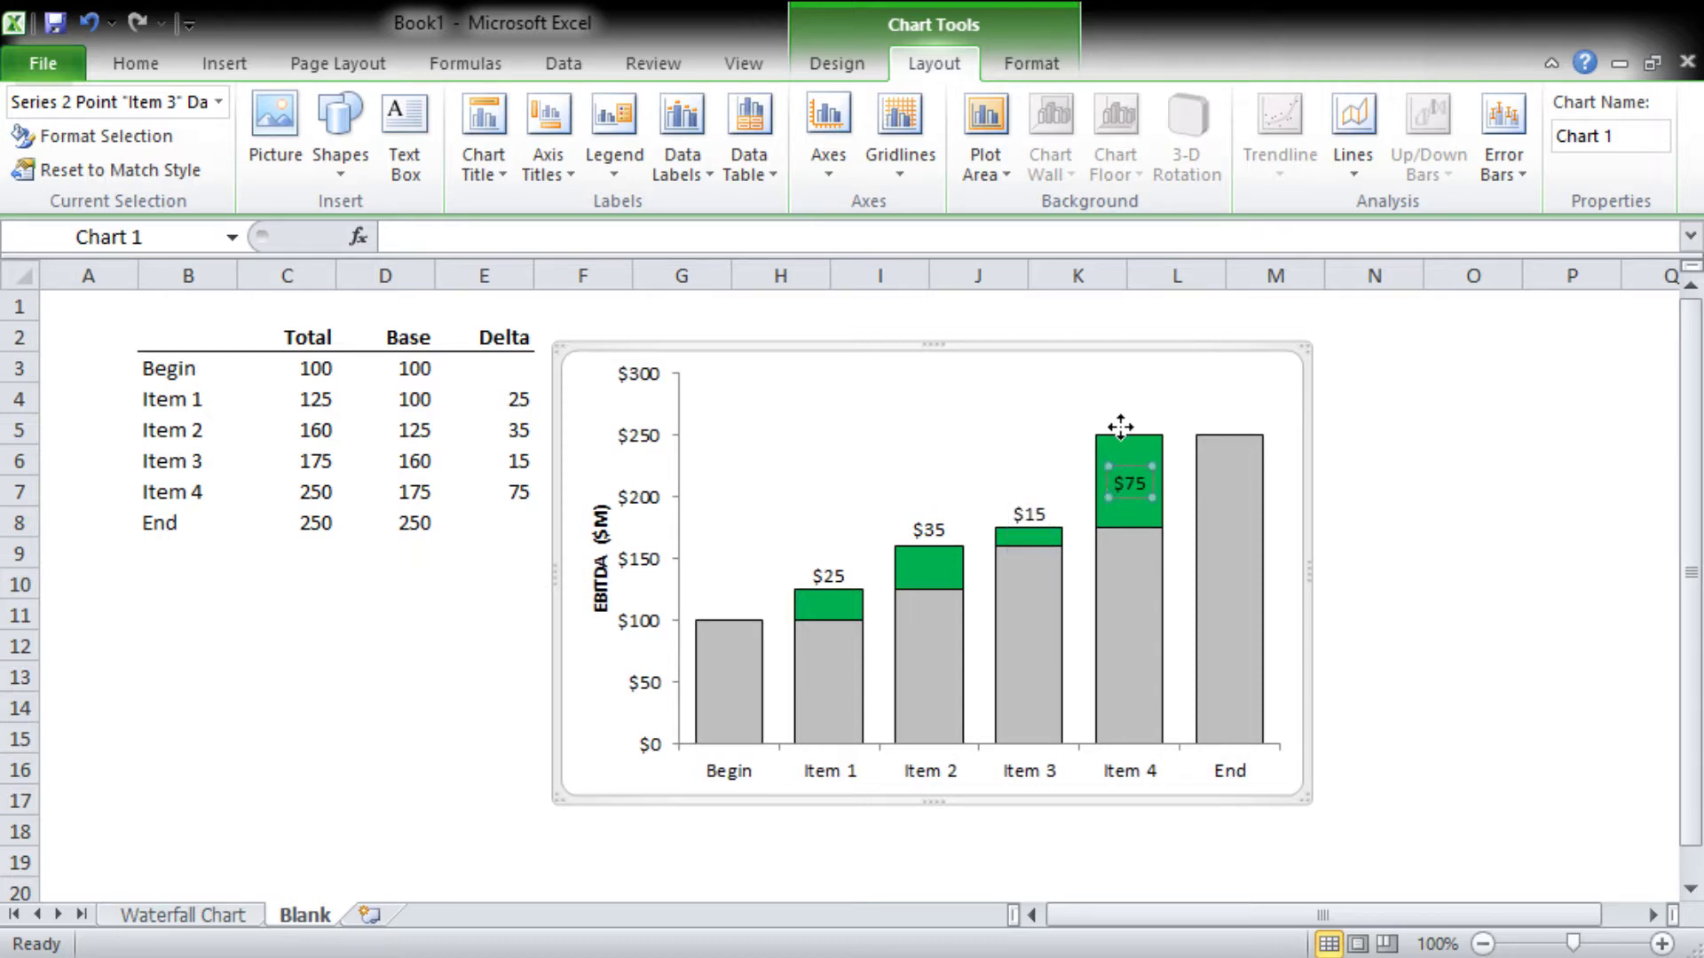
drag(1120, 423, 1120, 423)
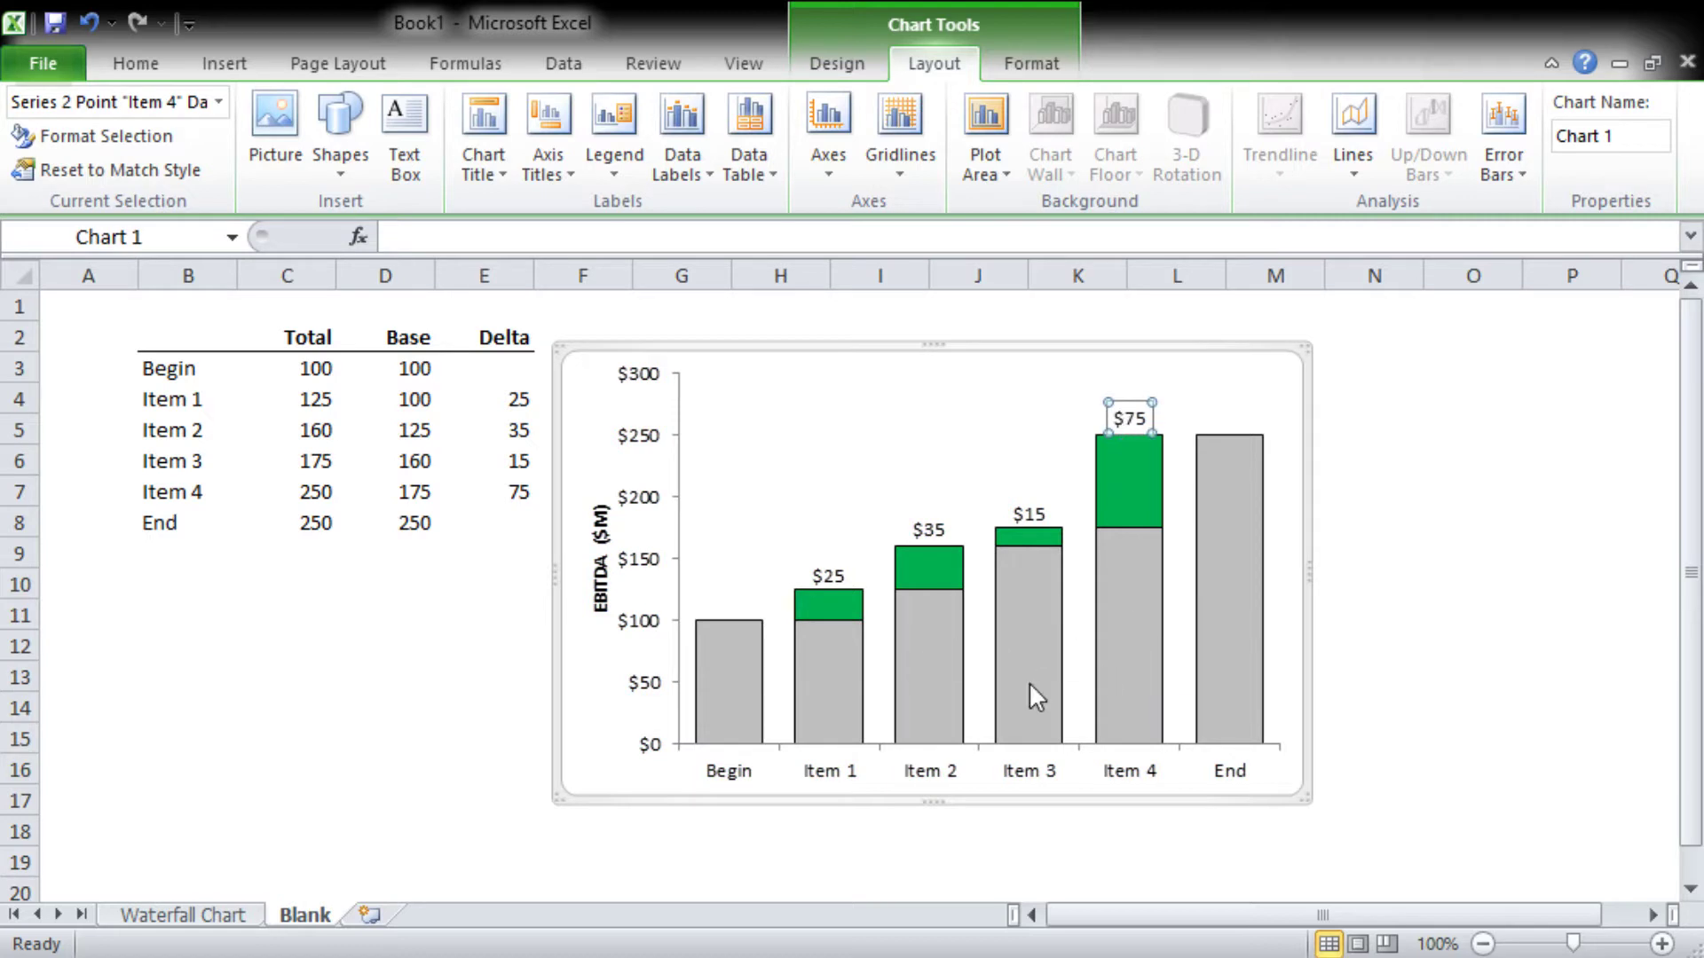
Step: Format the grey Base series labels as whole-dollar currency
click(756, 721)
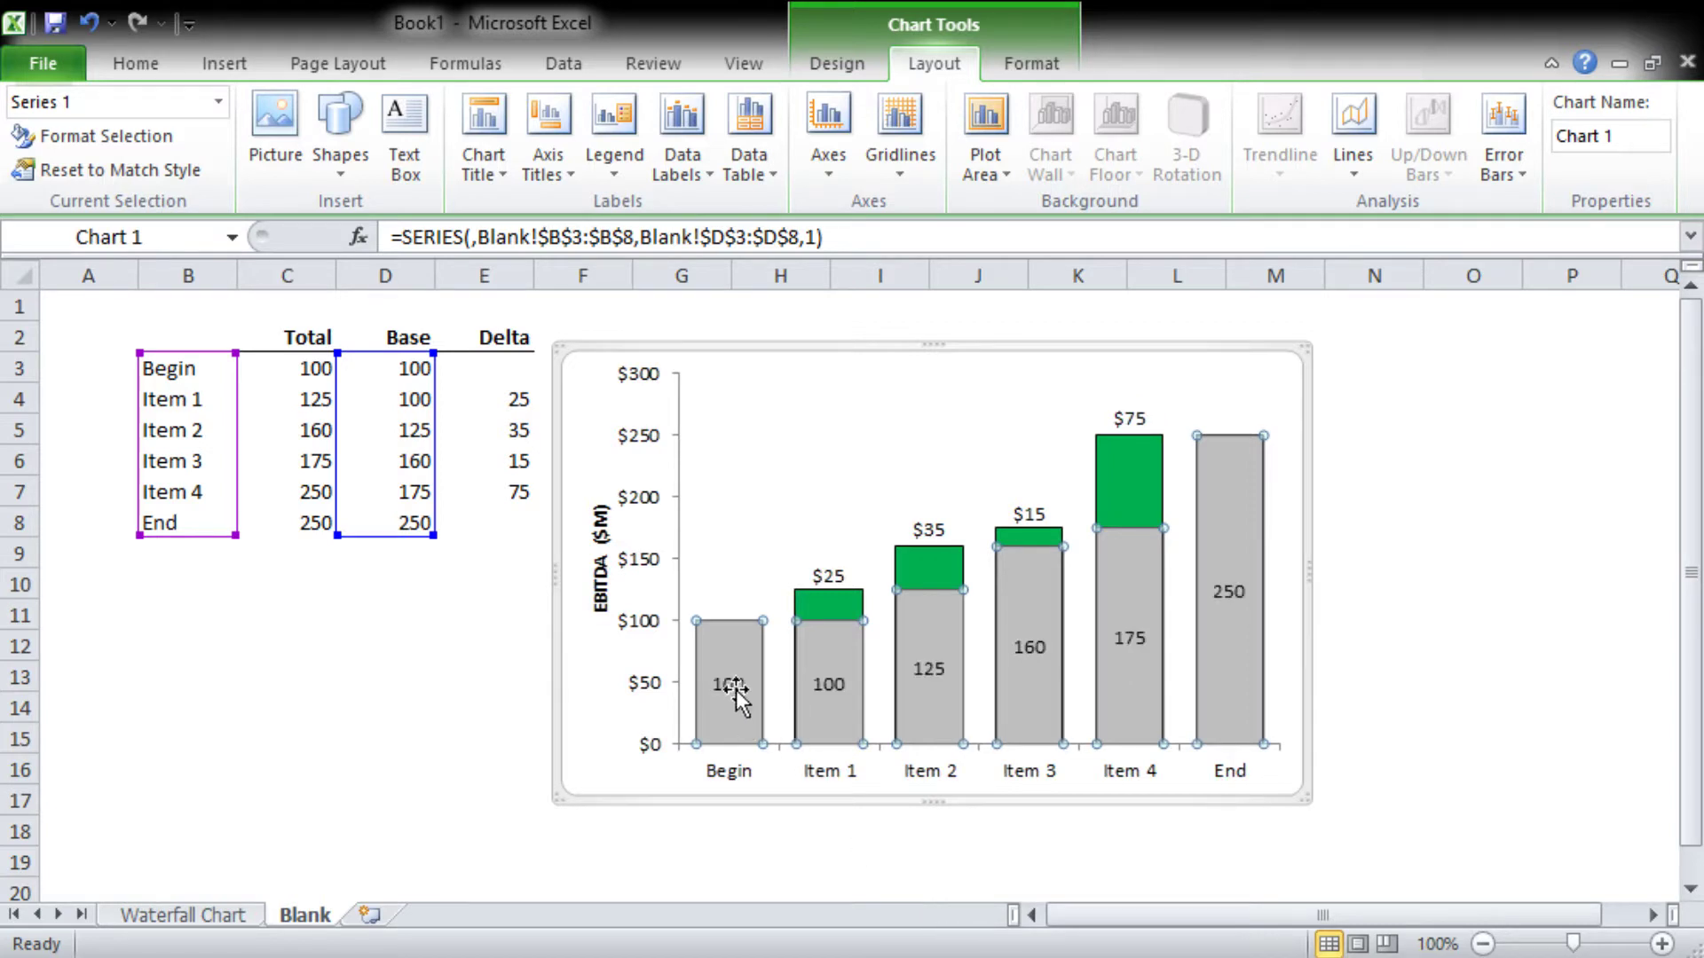
click(736, 688)
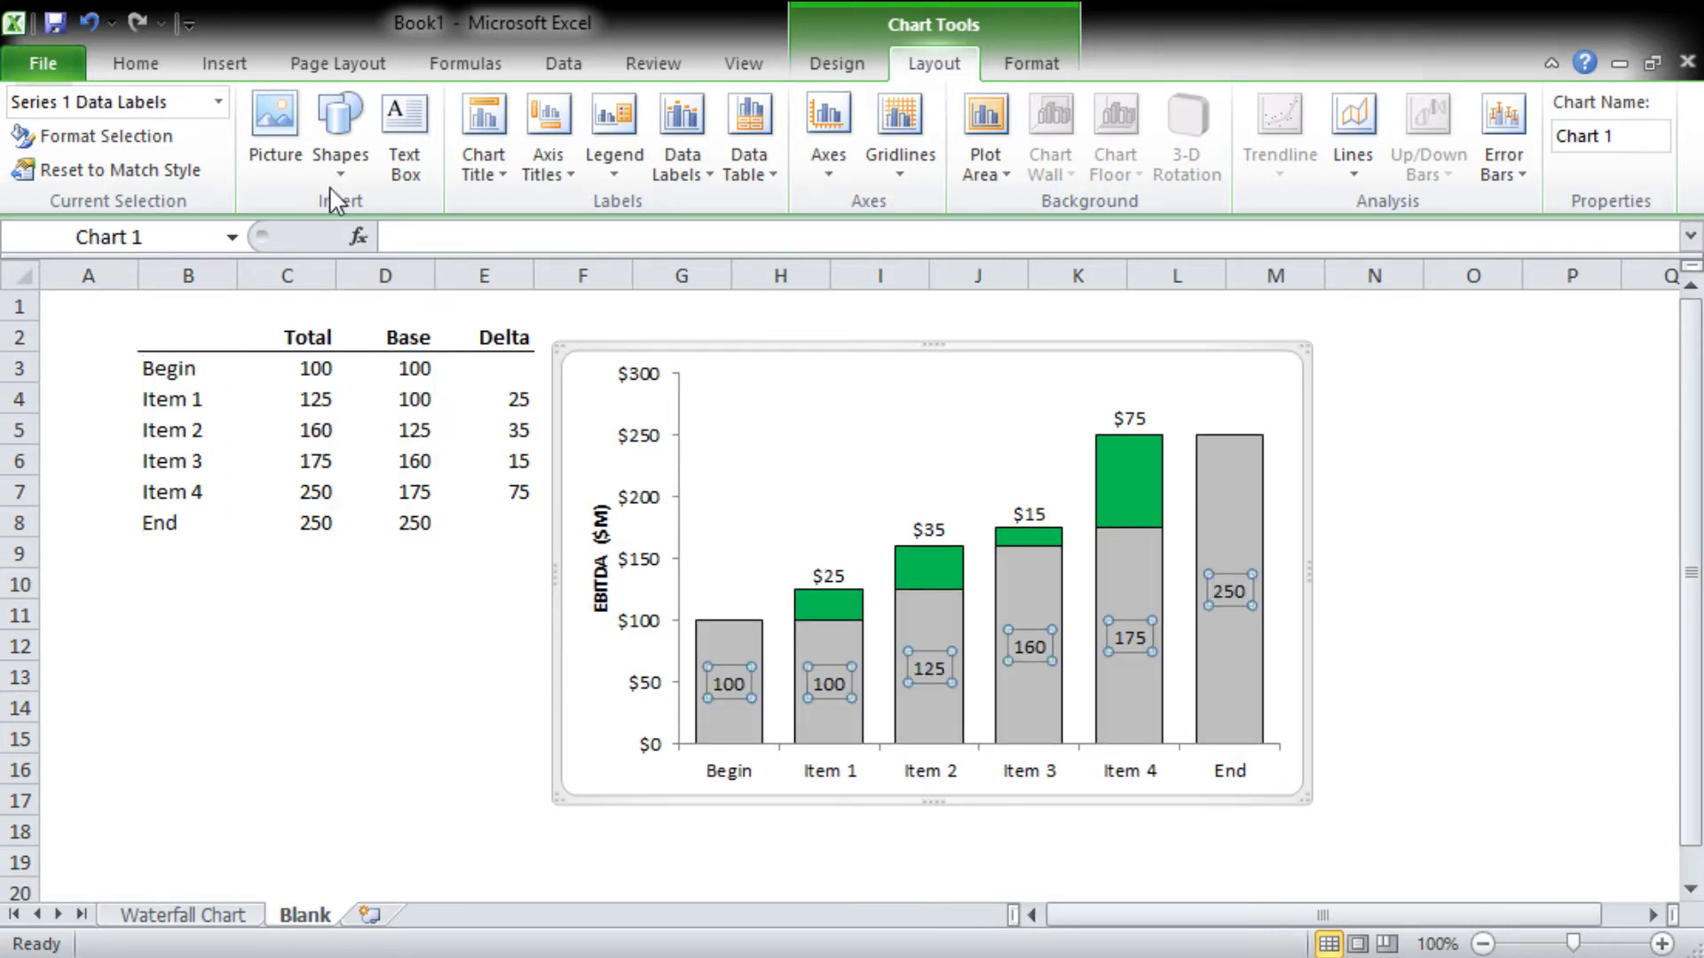
key(ctrl+shift+4)
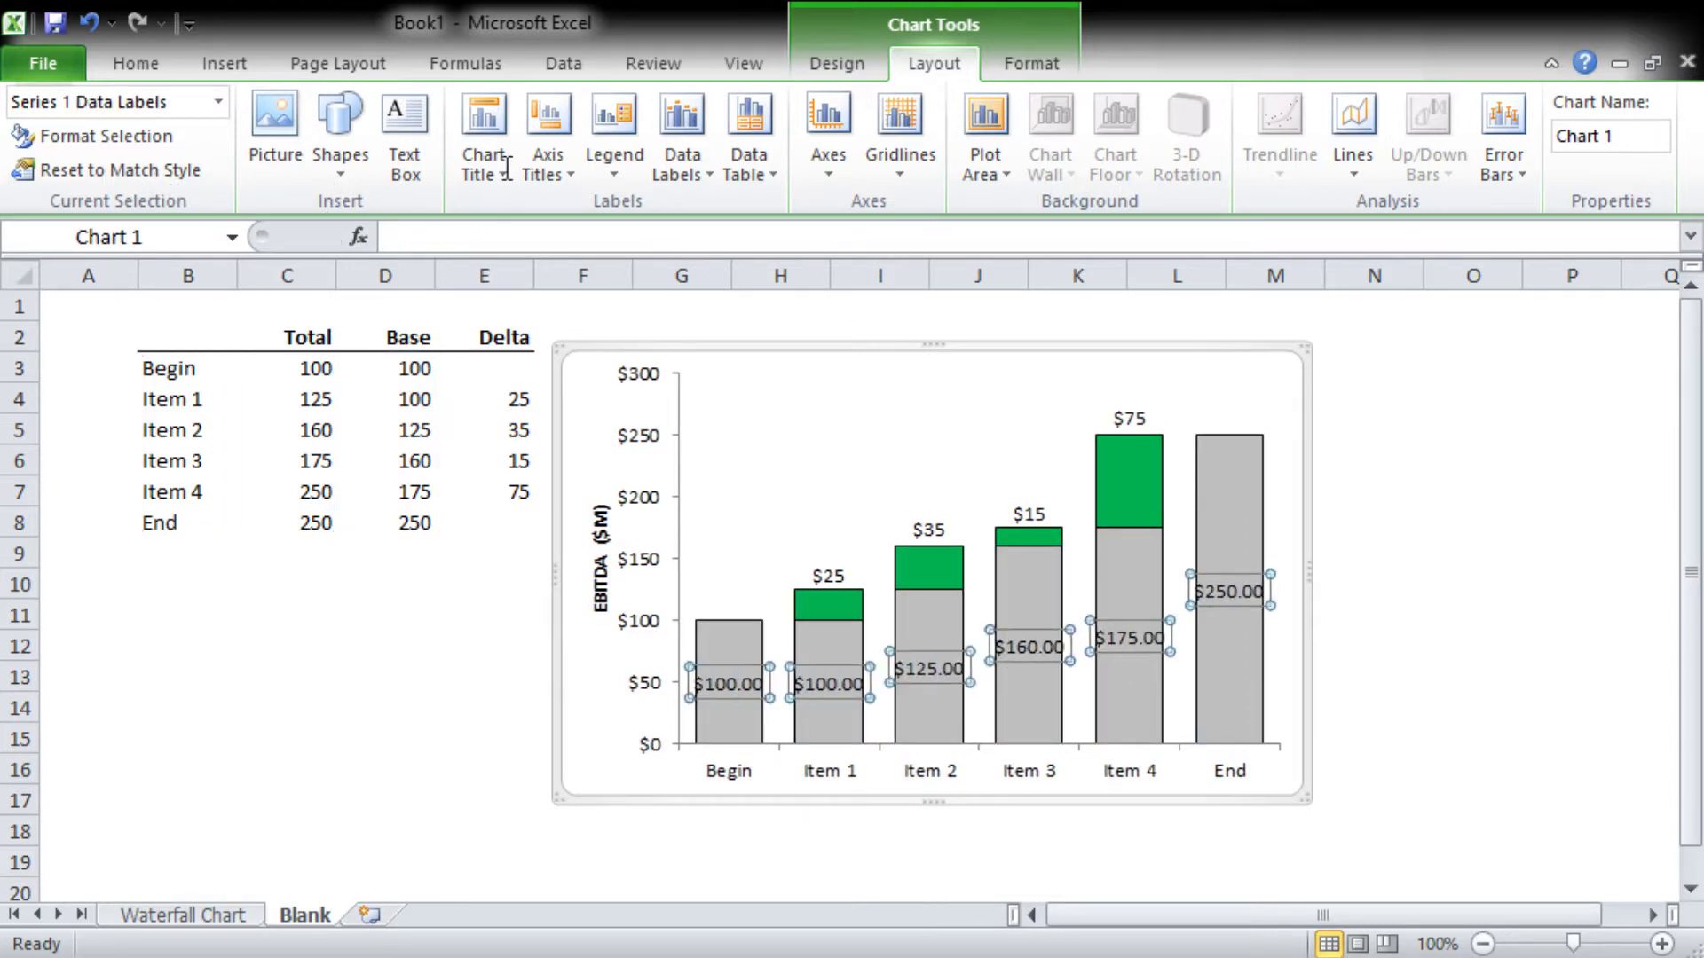
click(714, 680)
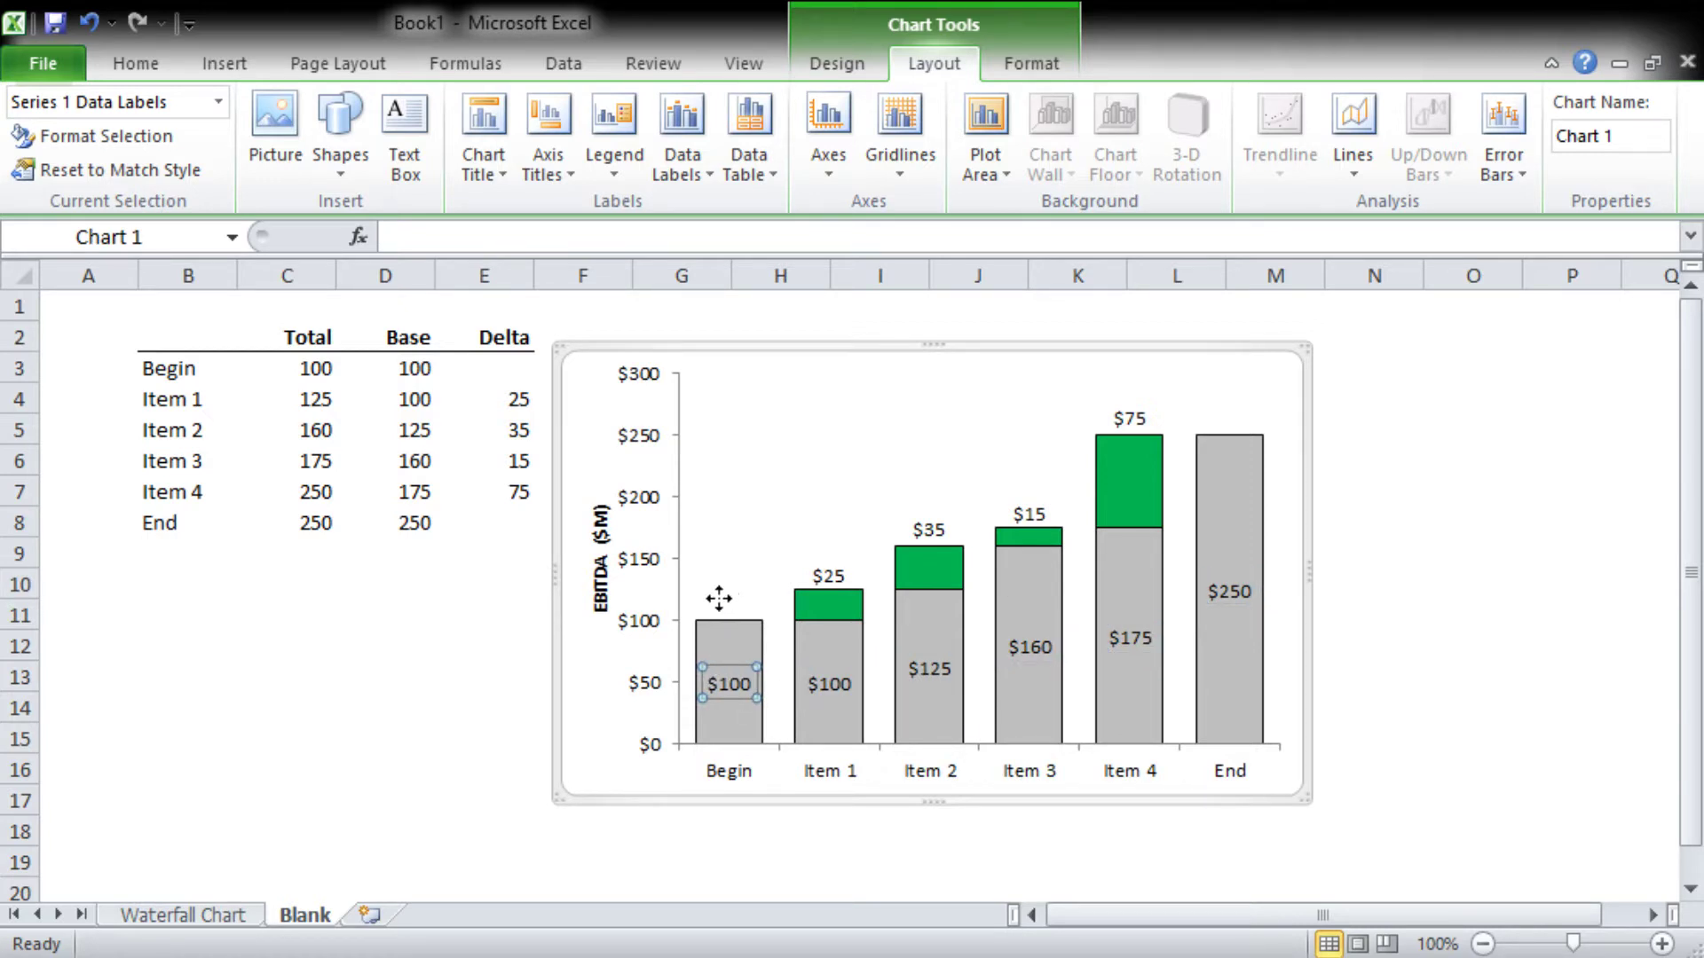
Step: Place $100 above Begin and $250 above End, and delete Item 1's label
drag(719, 598, 720, 600)
drag(1221, 589, 1231, 406)
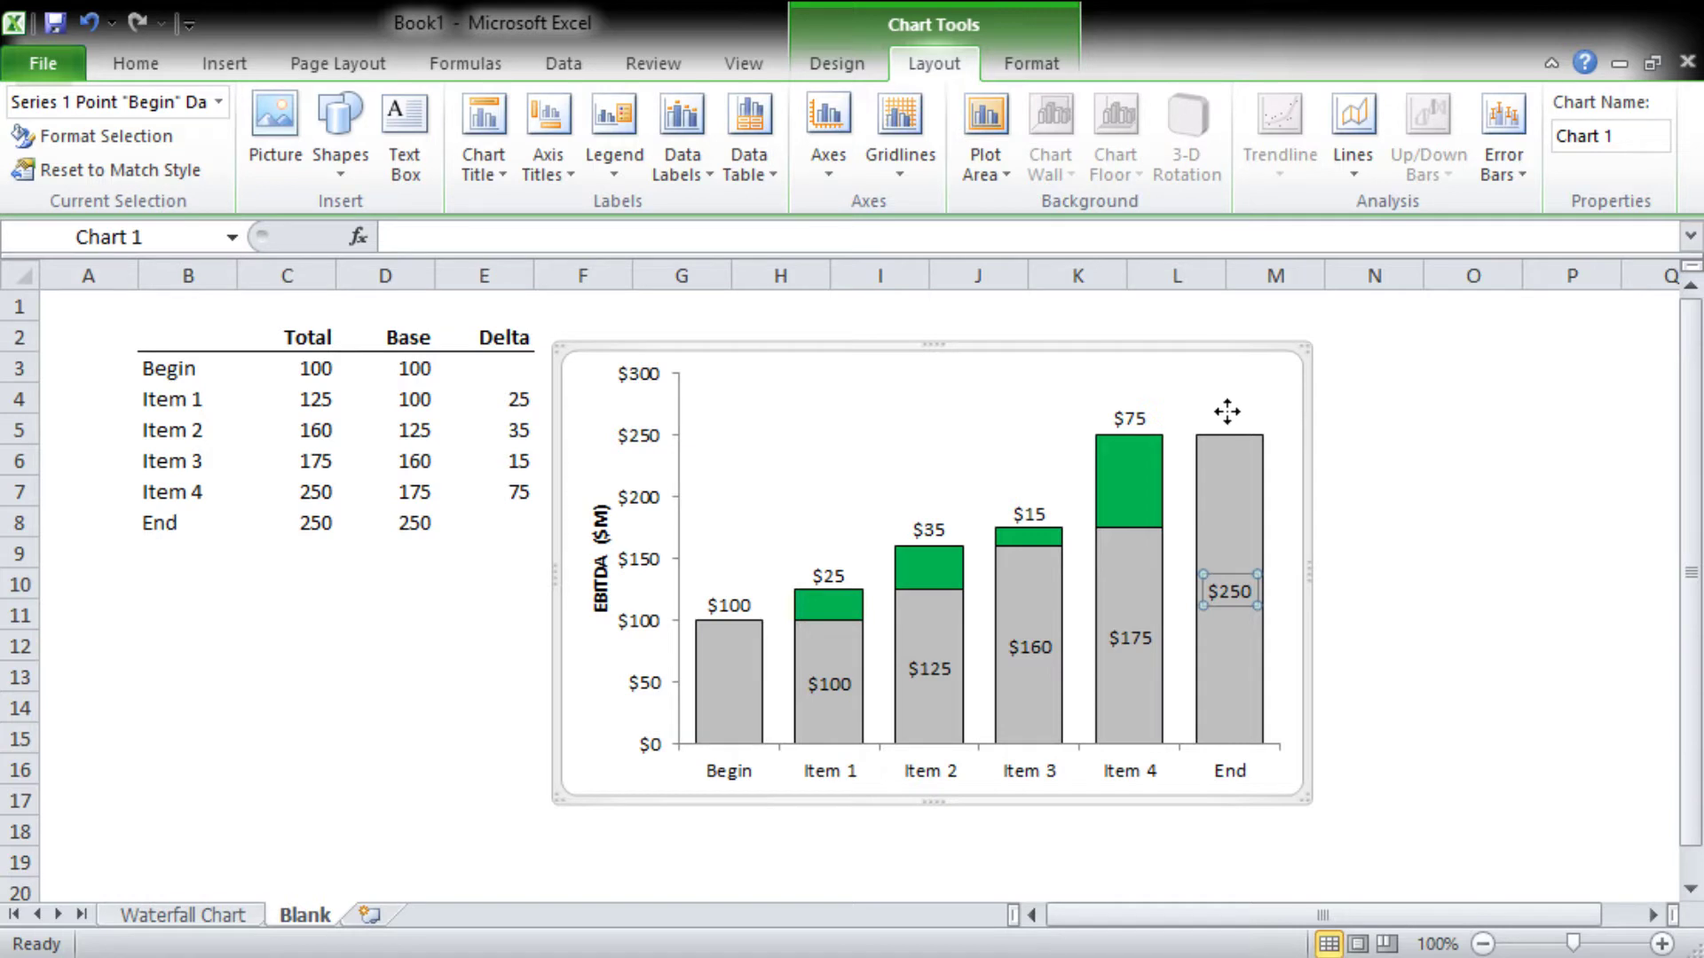
drag(1226, 411, 1227, 415)
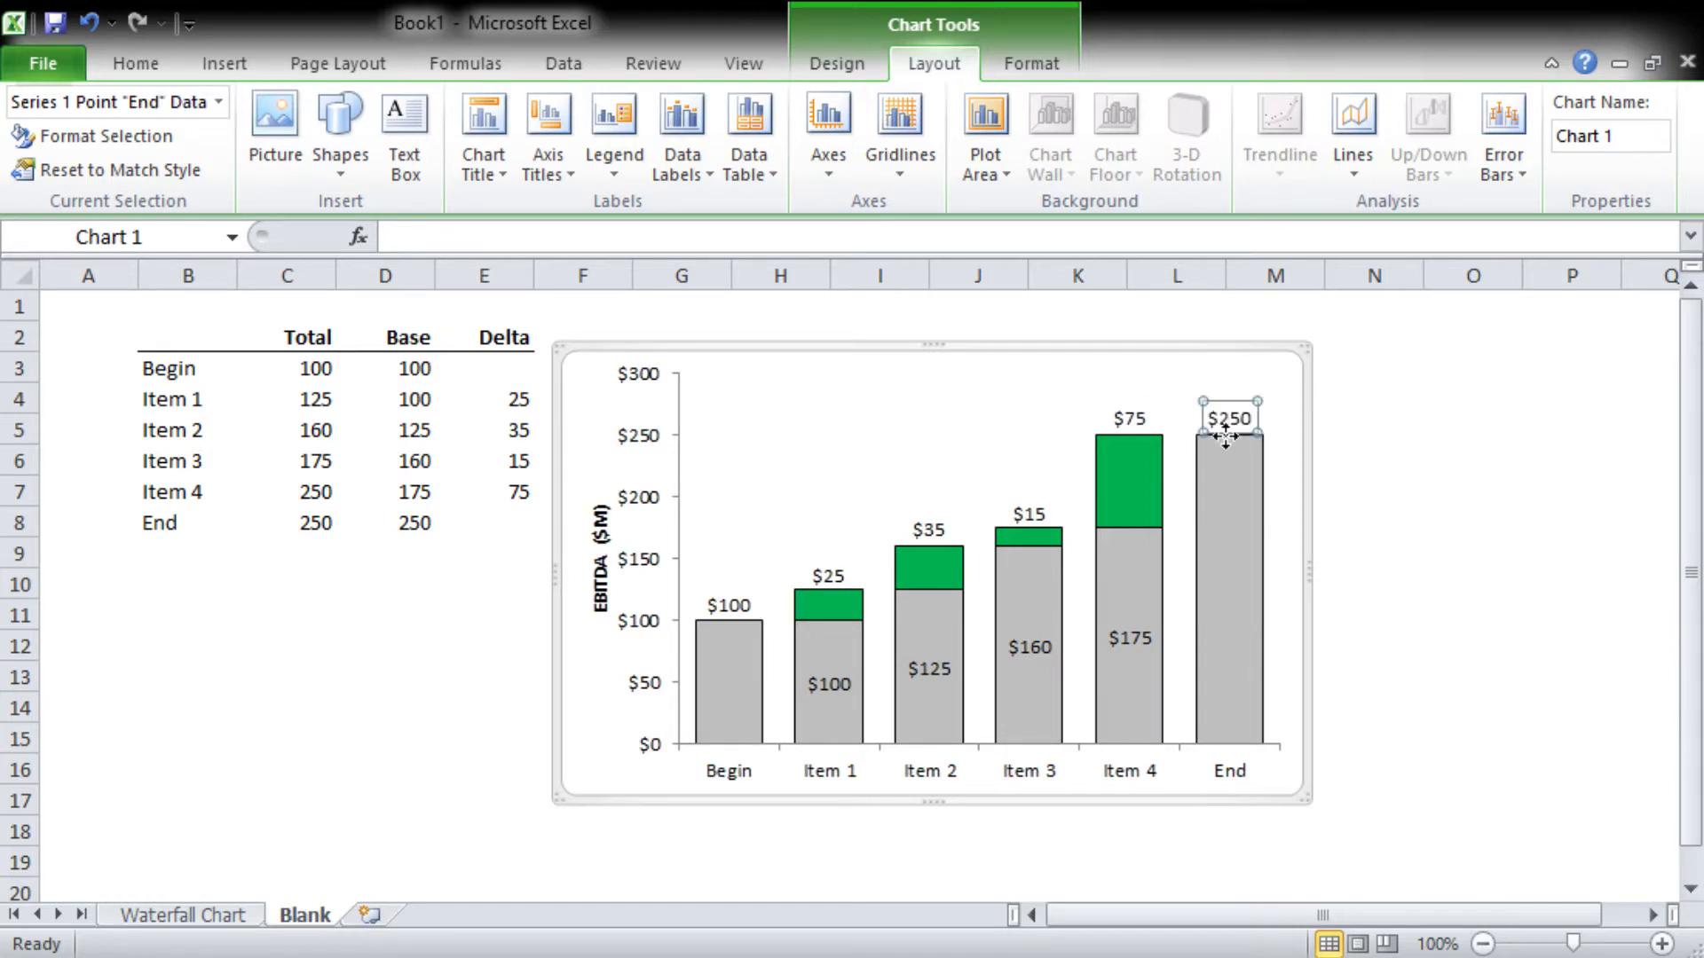
click(840, 683)
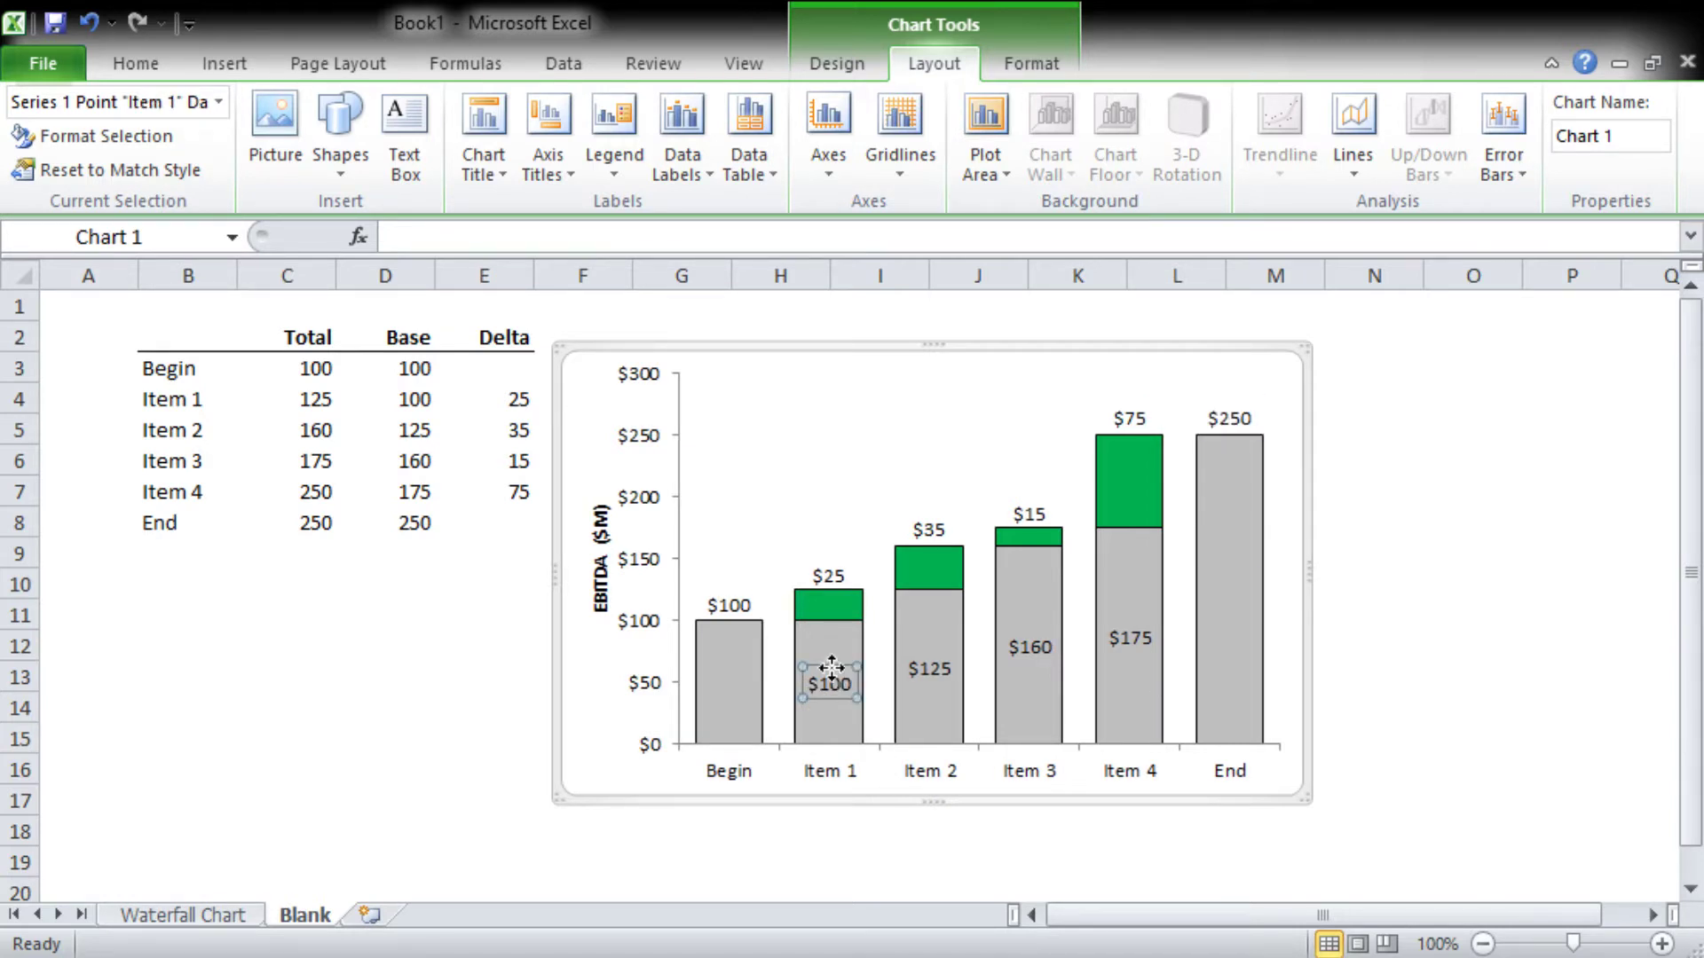
key(Delete)
click(930, 669)
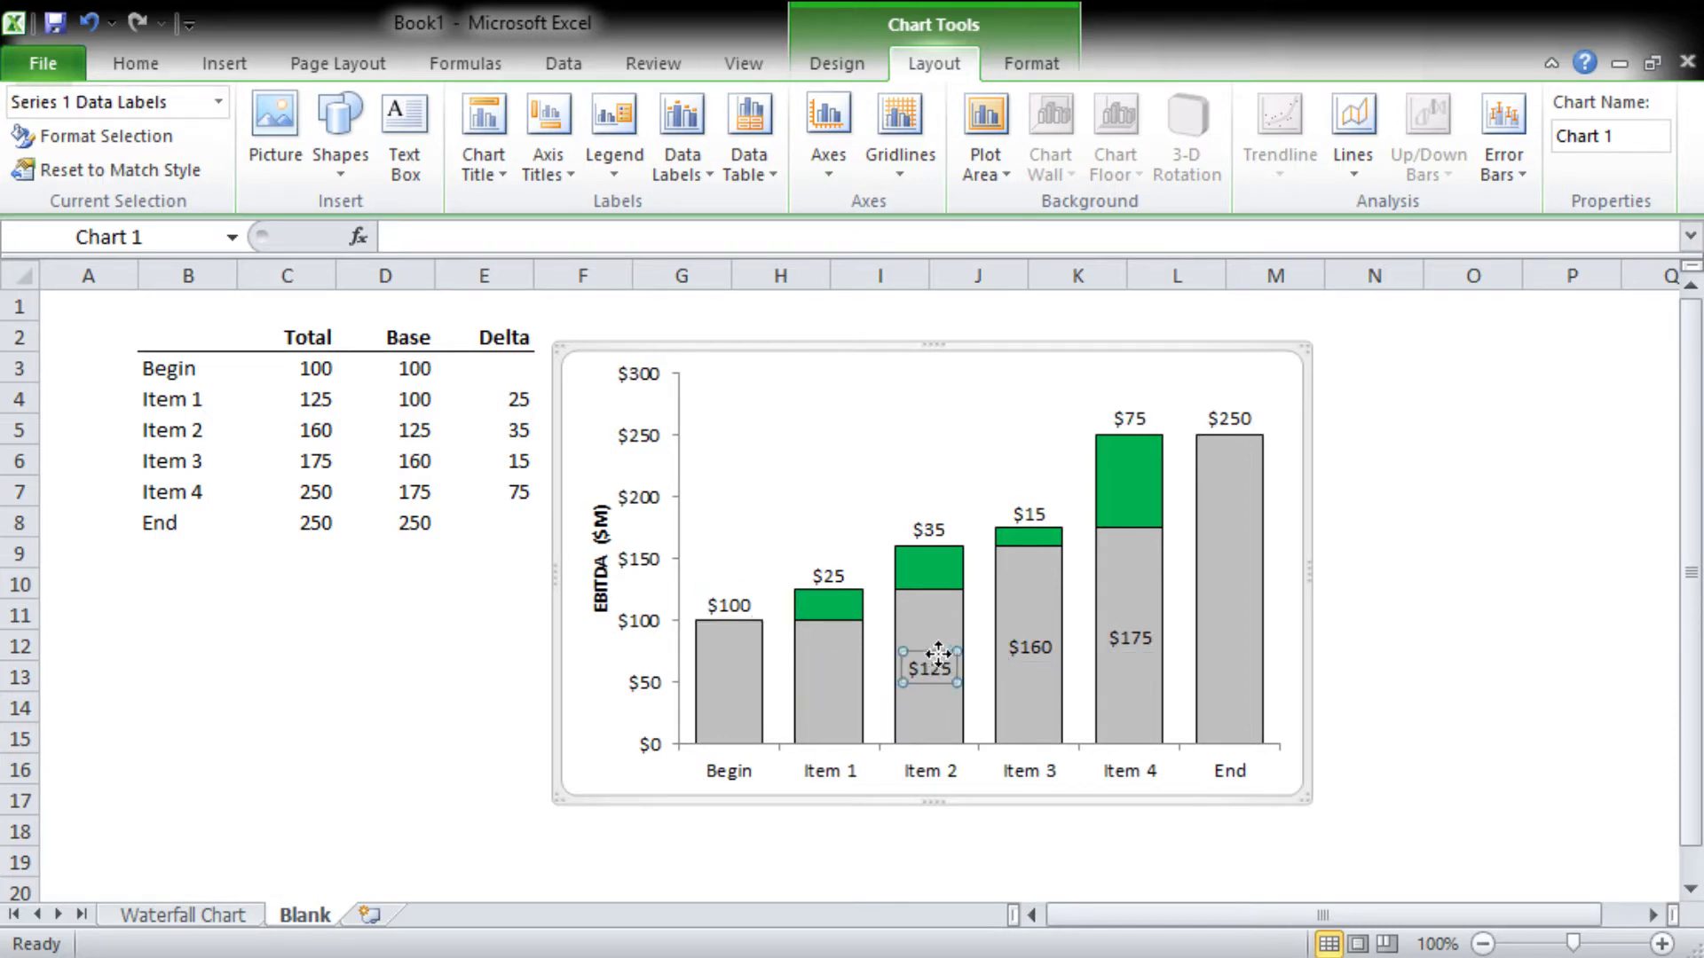
Step: Delete the $125, $160 and $175 labels from the Item 2, 3 and 4 grey bars
click(930, 669)
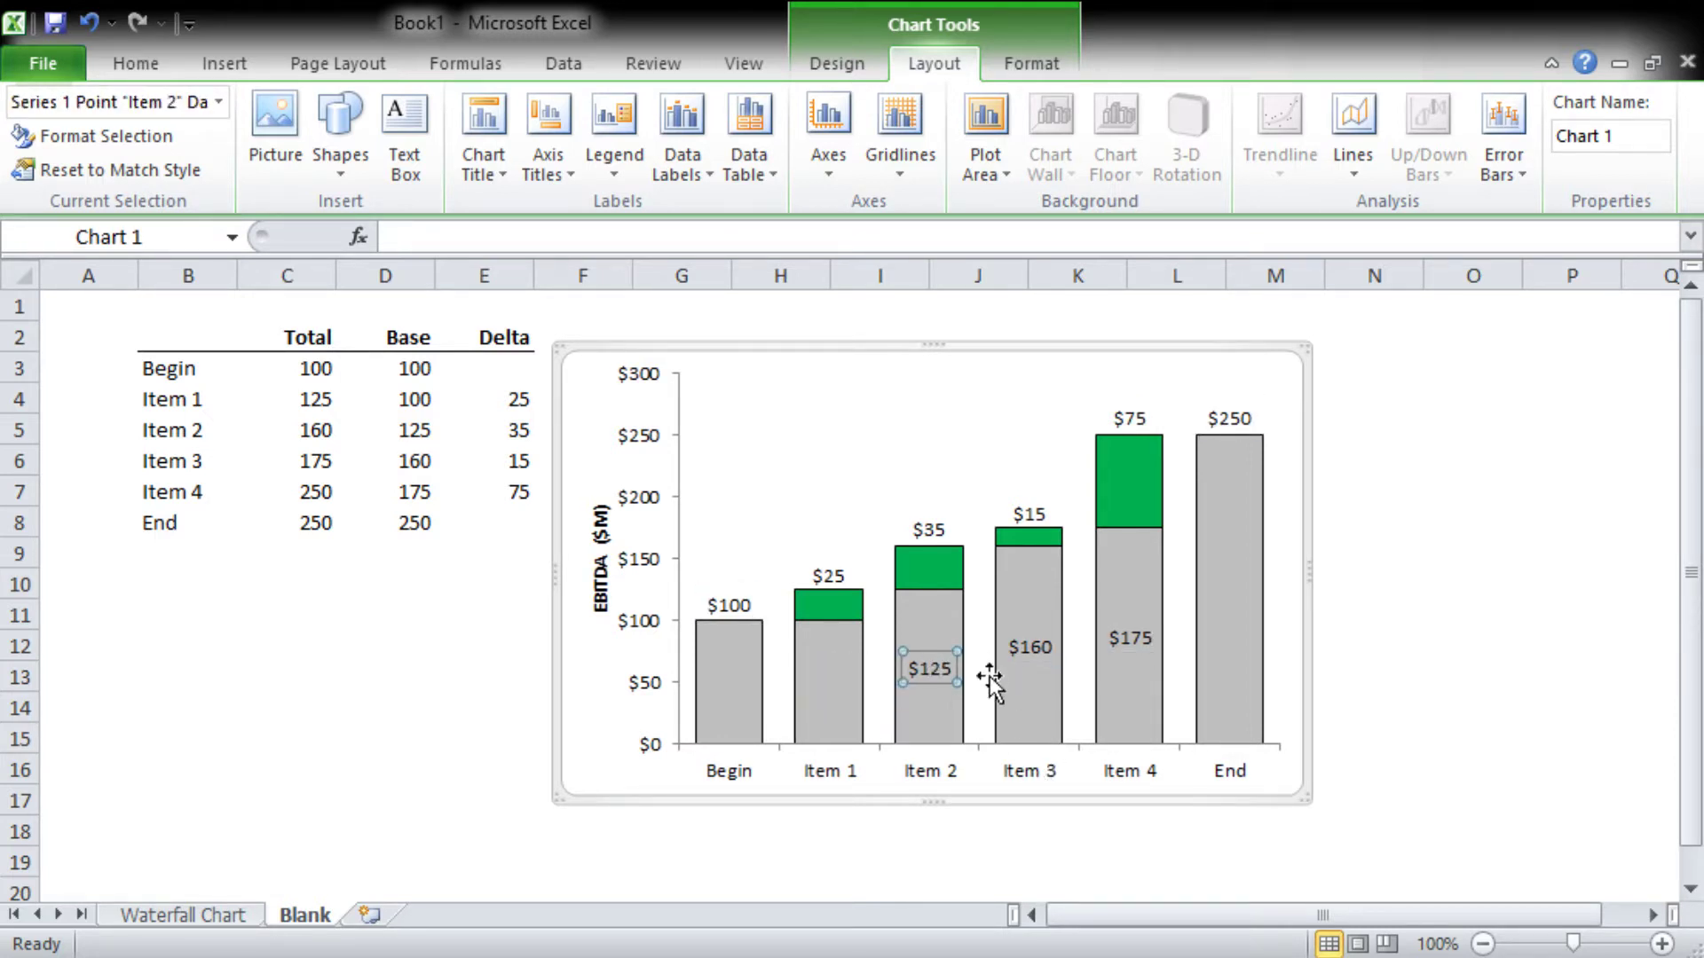
key(Delete)
click(1038, 652)
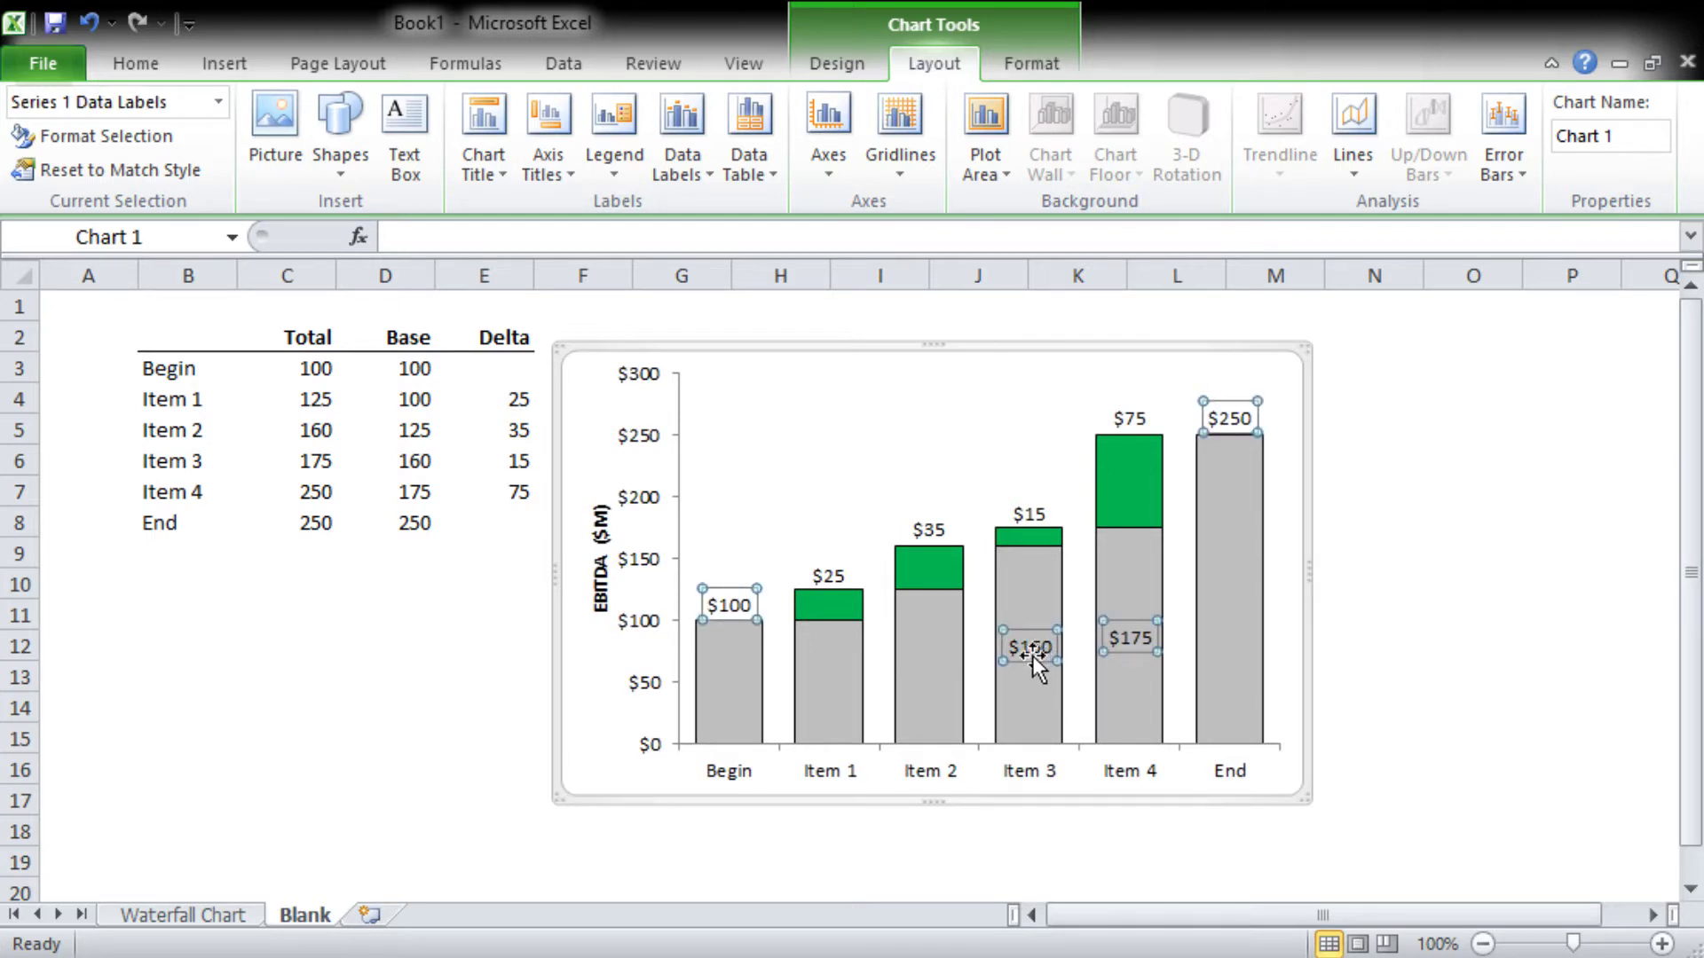
click(1032, 656)
key(Delete)
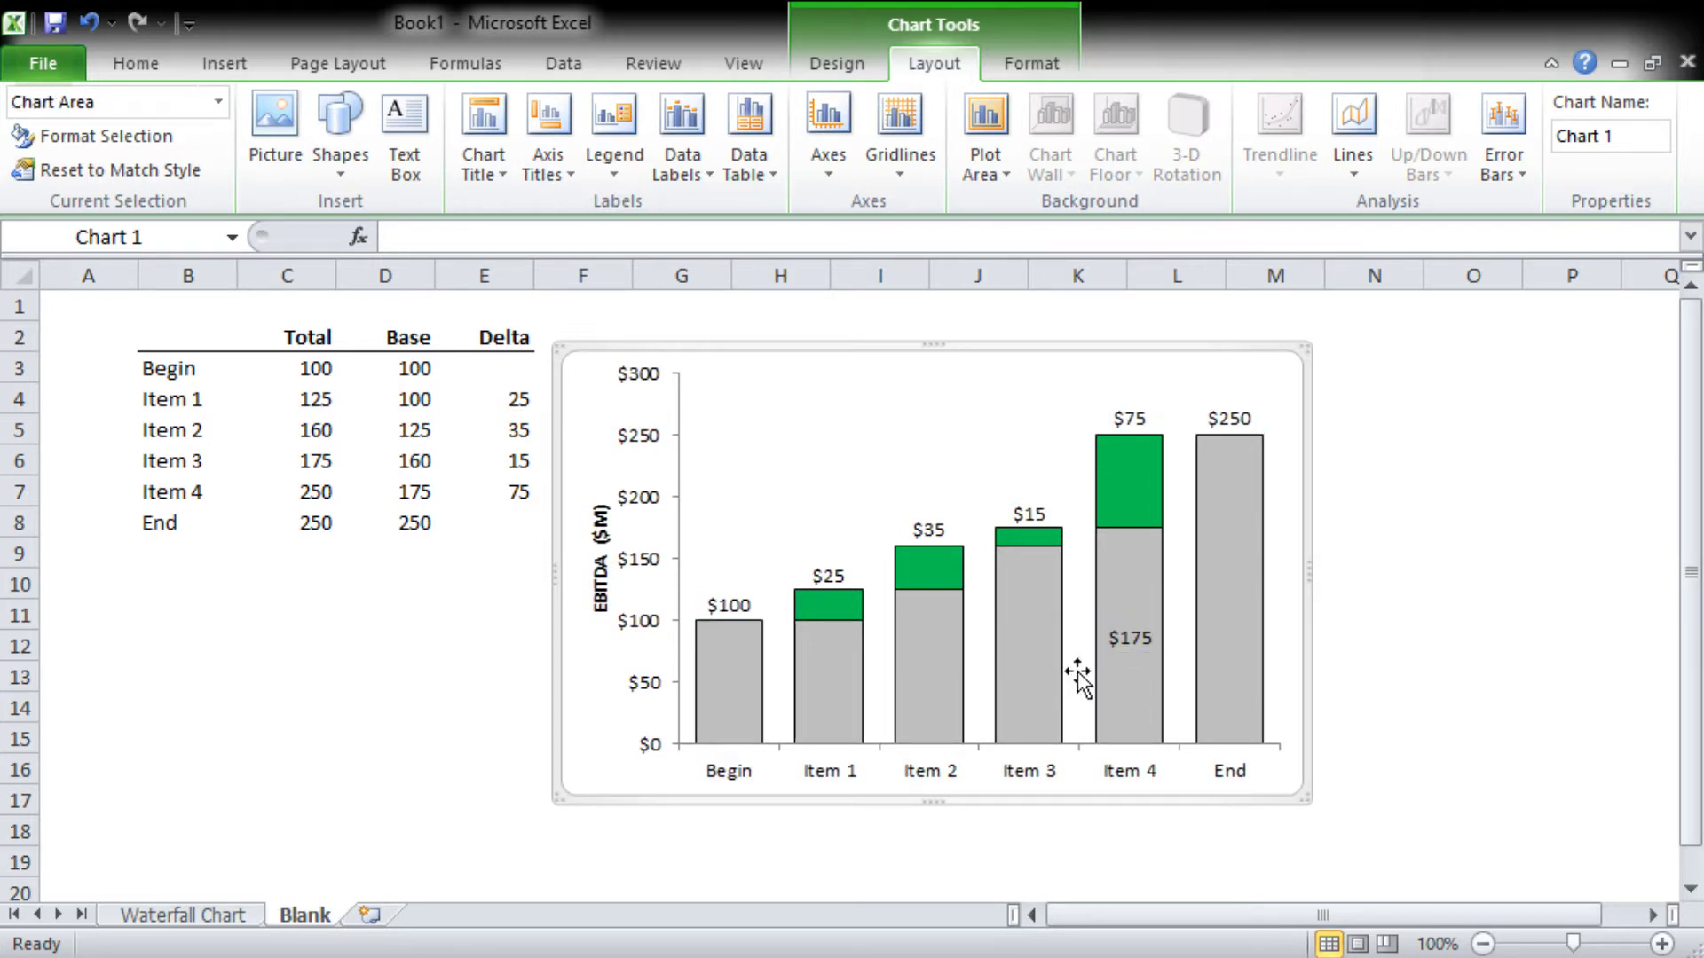
click(1120, 639)
click(1124, 640)
key(Delete)
click(826, 679)
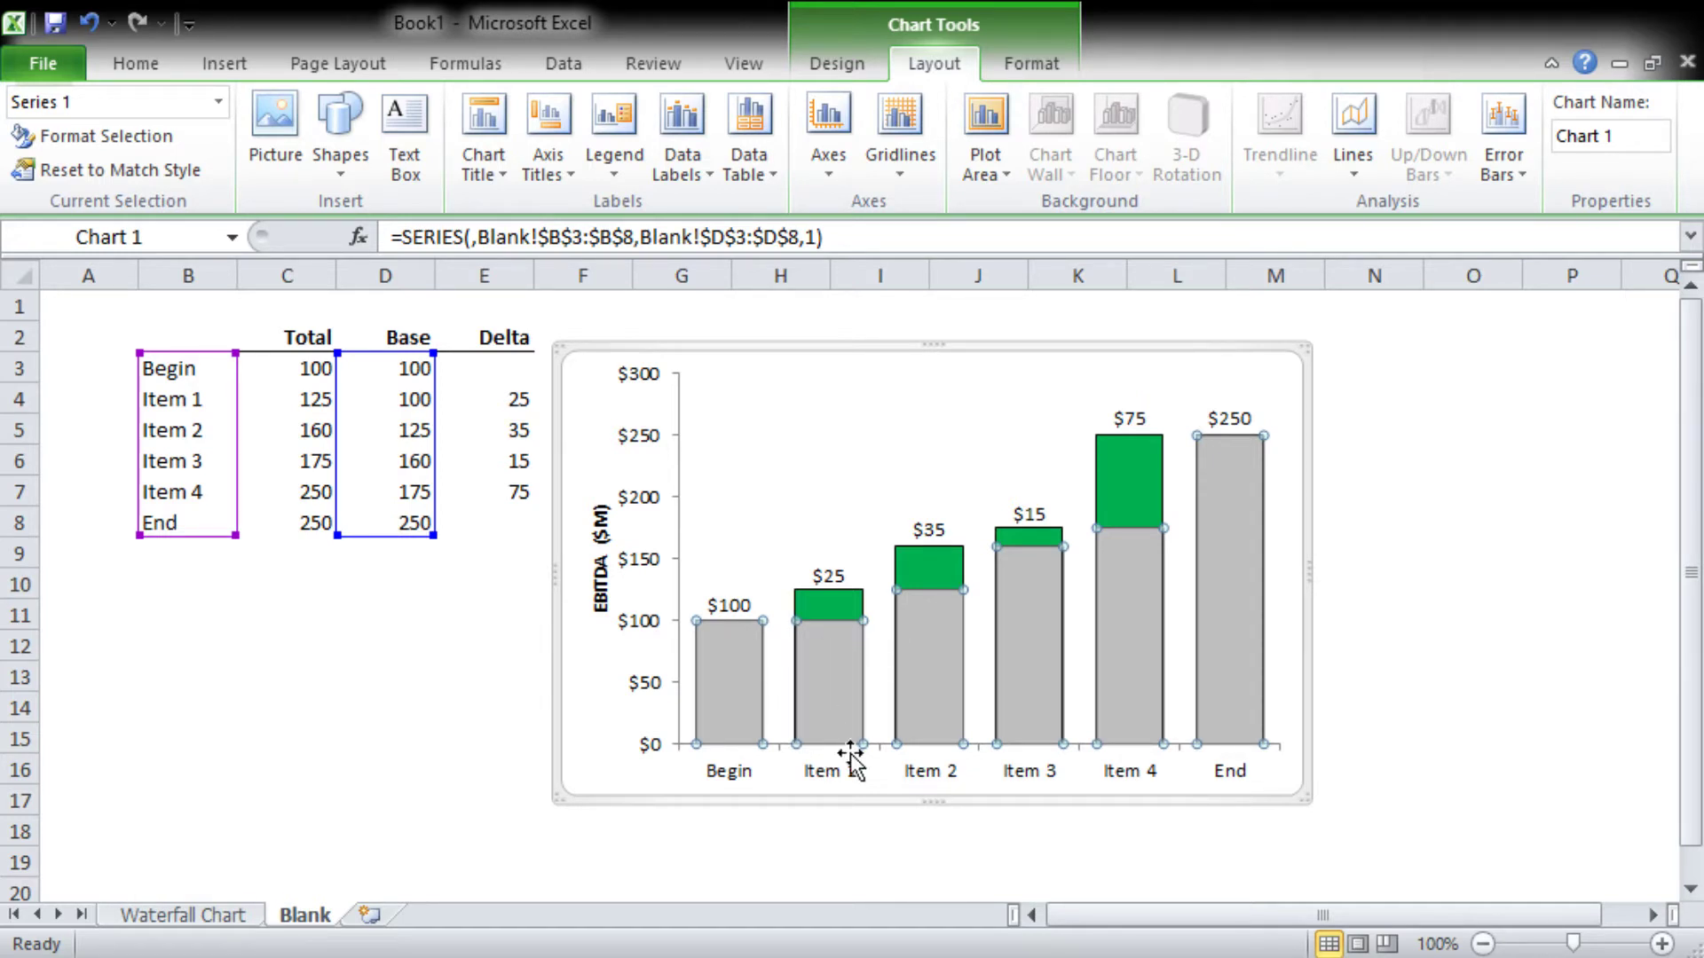
Step: Hide the Item 1 through Item 4 base bars with no fill and no outline
click(843, 684)
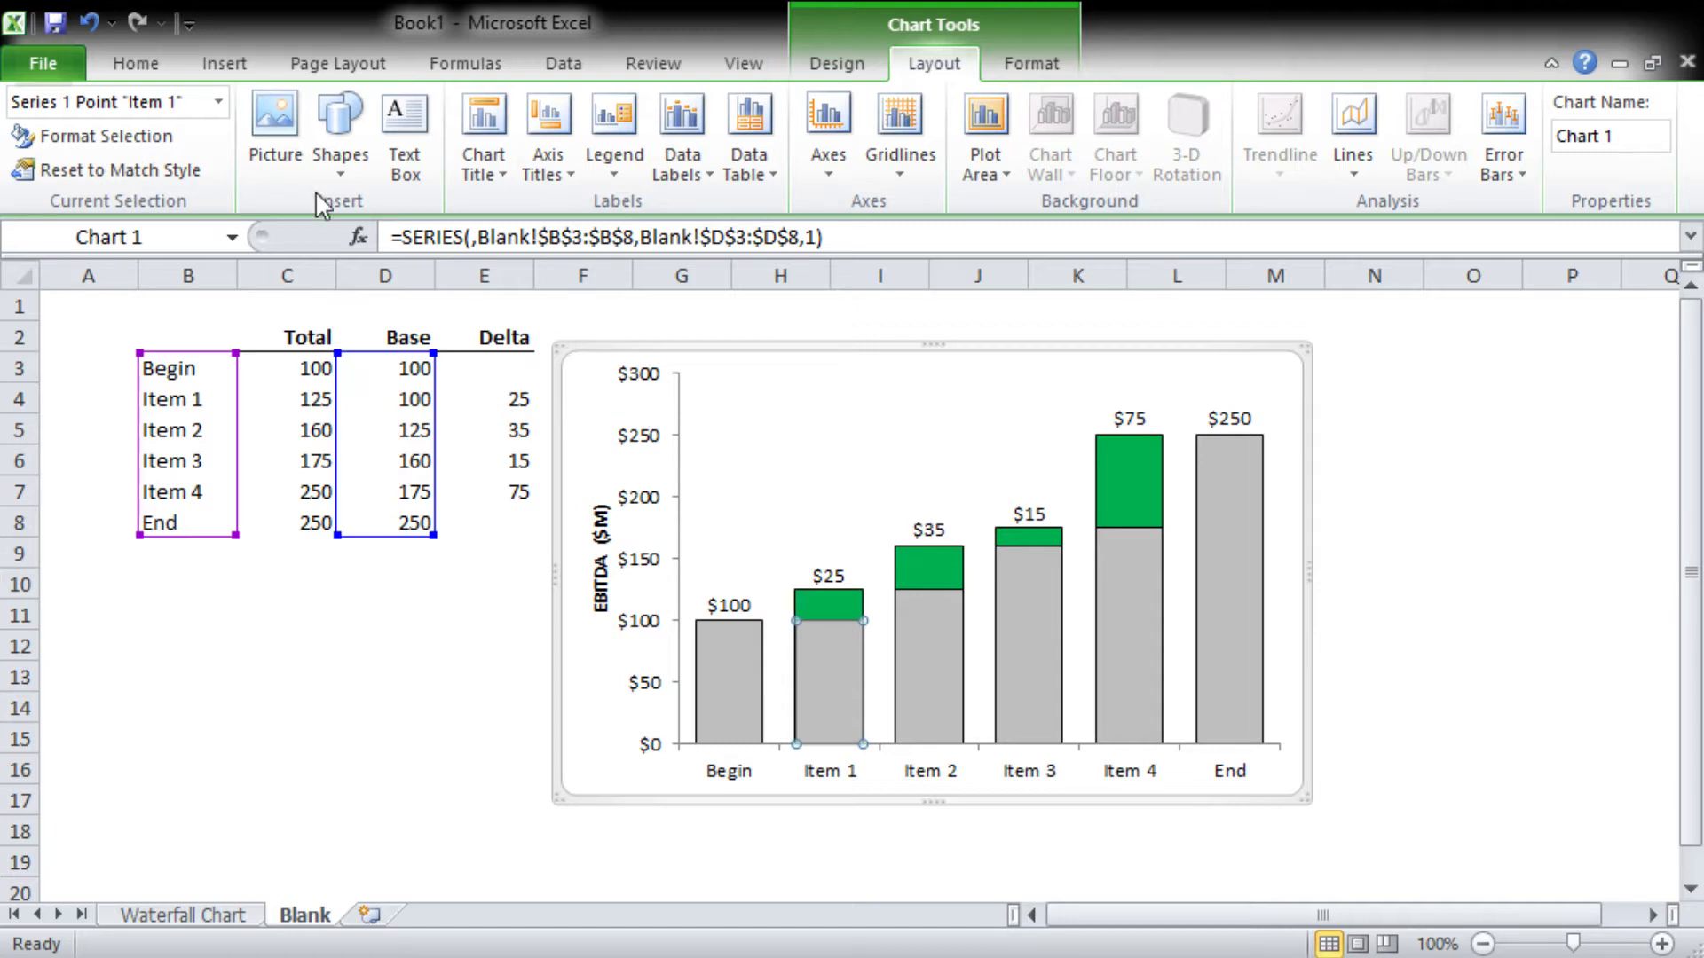
key(Delete)
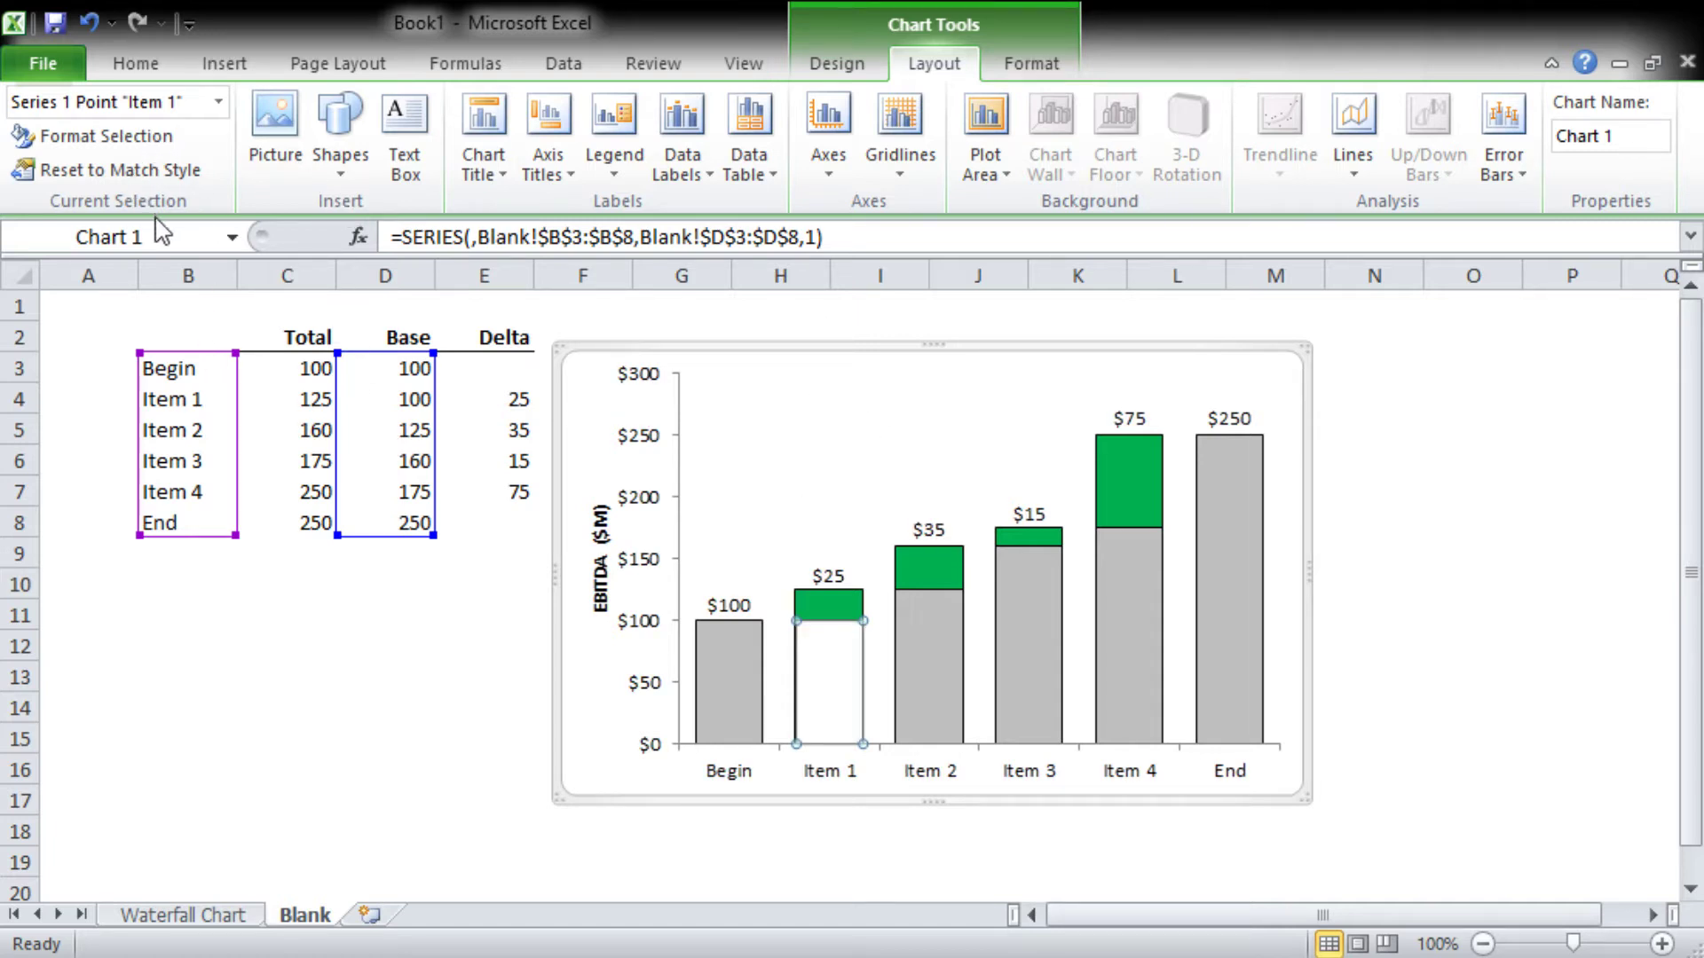
click(923, 683)
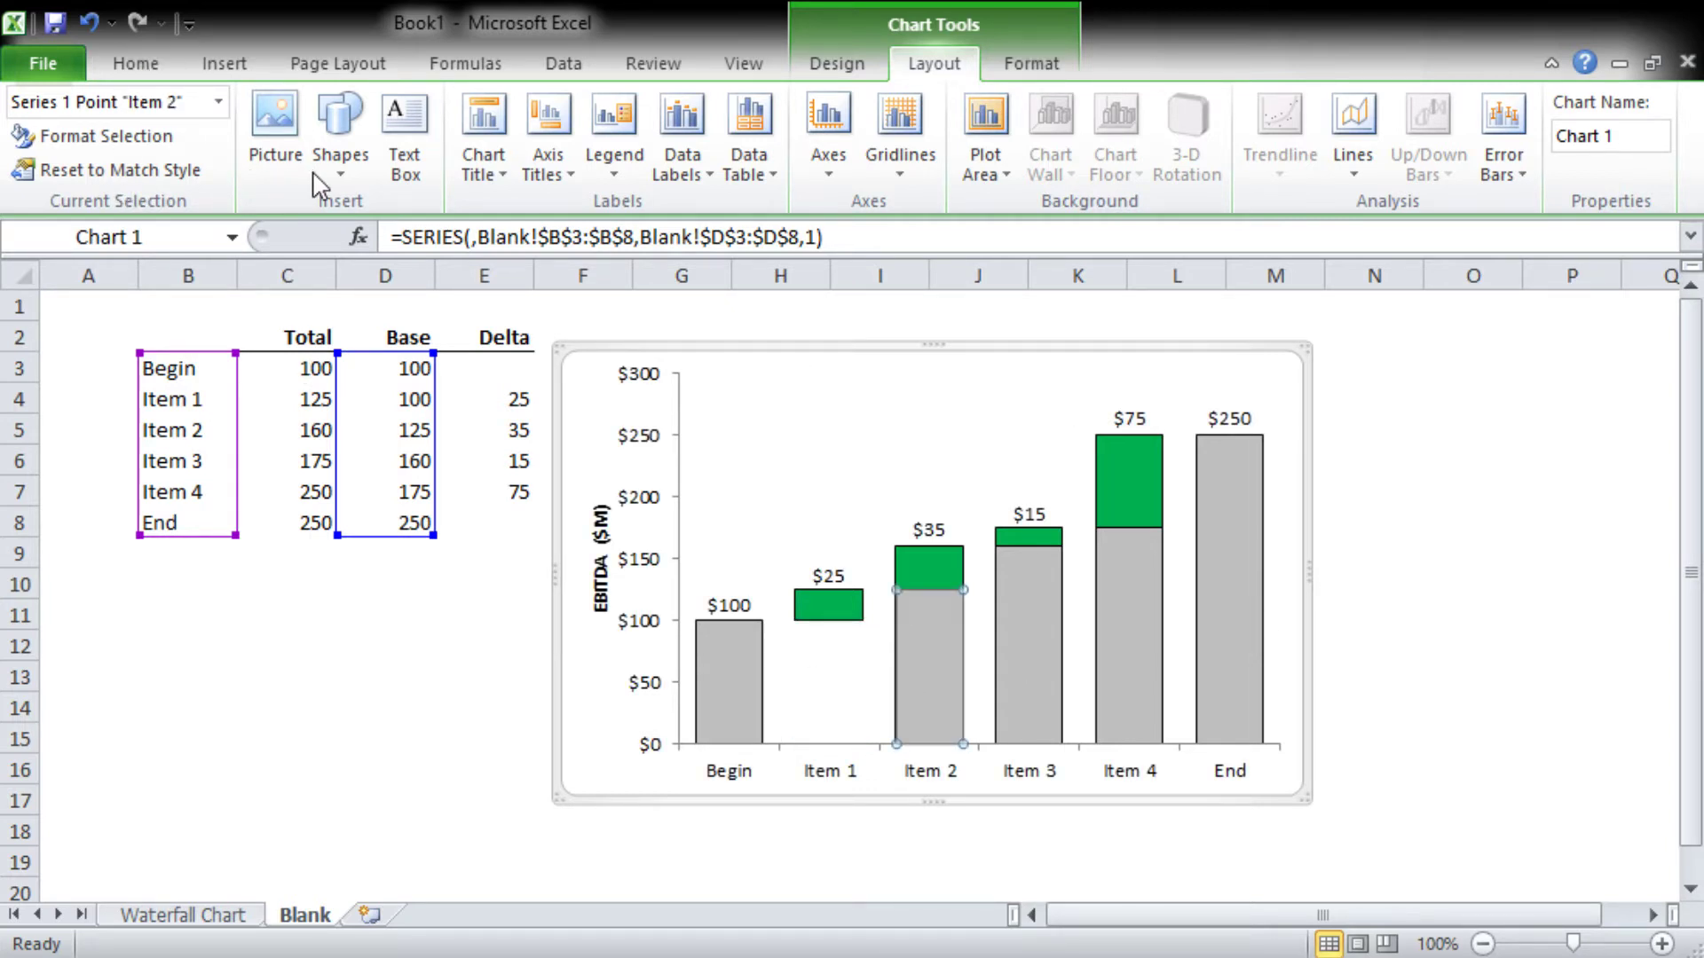
key(Delete)
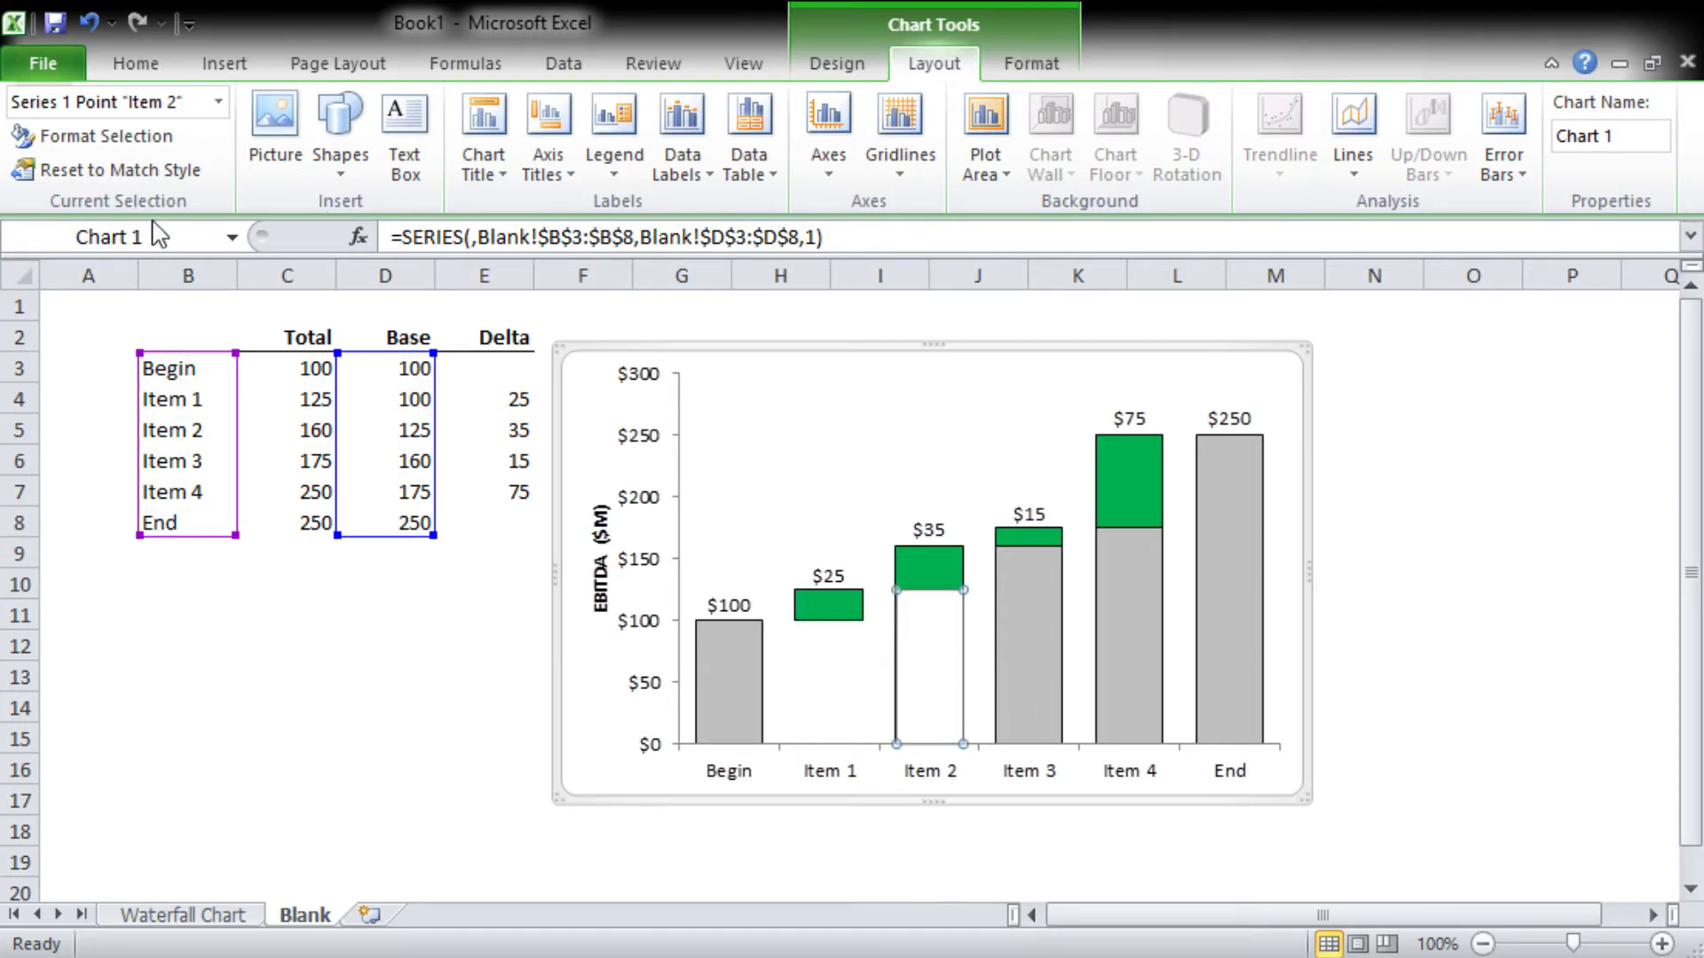
click(1016, 639)
key(Delete)
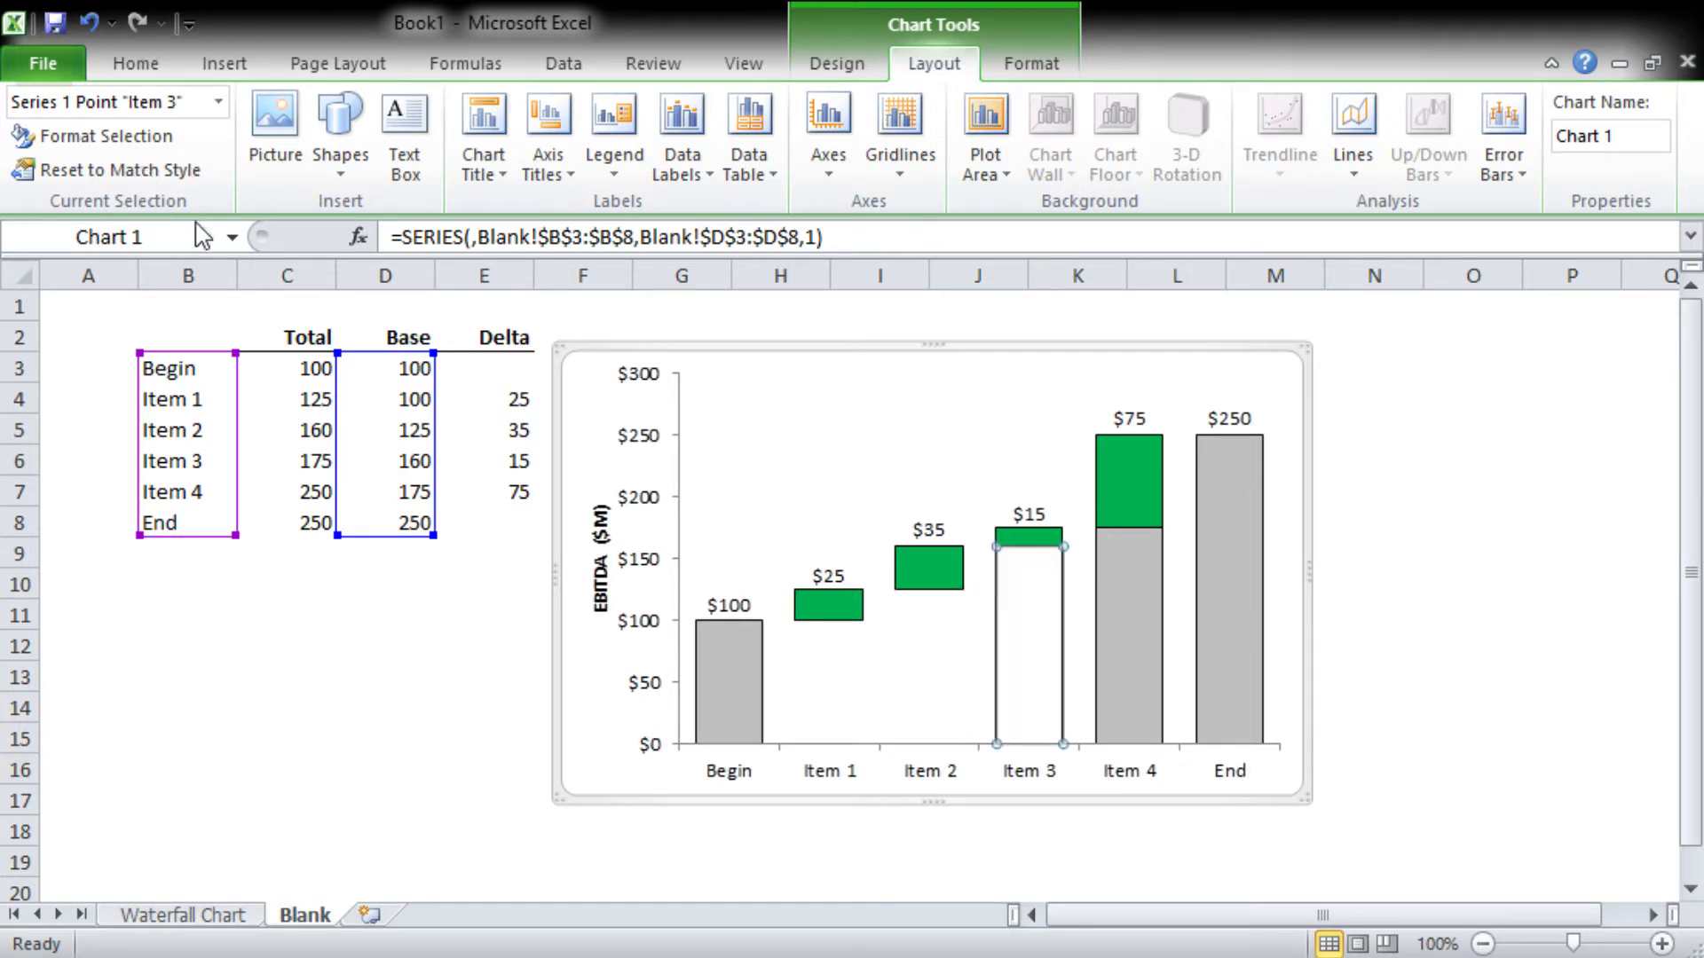
click(1154, 621)
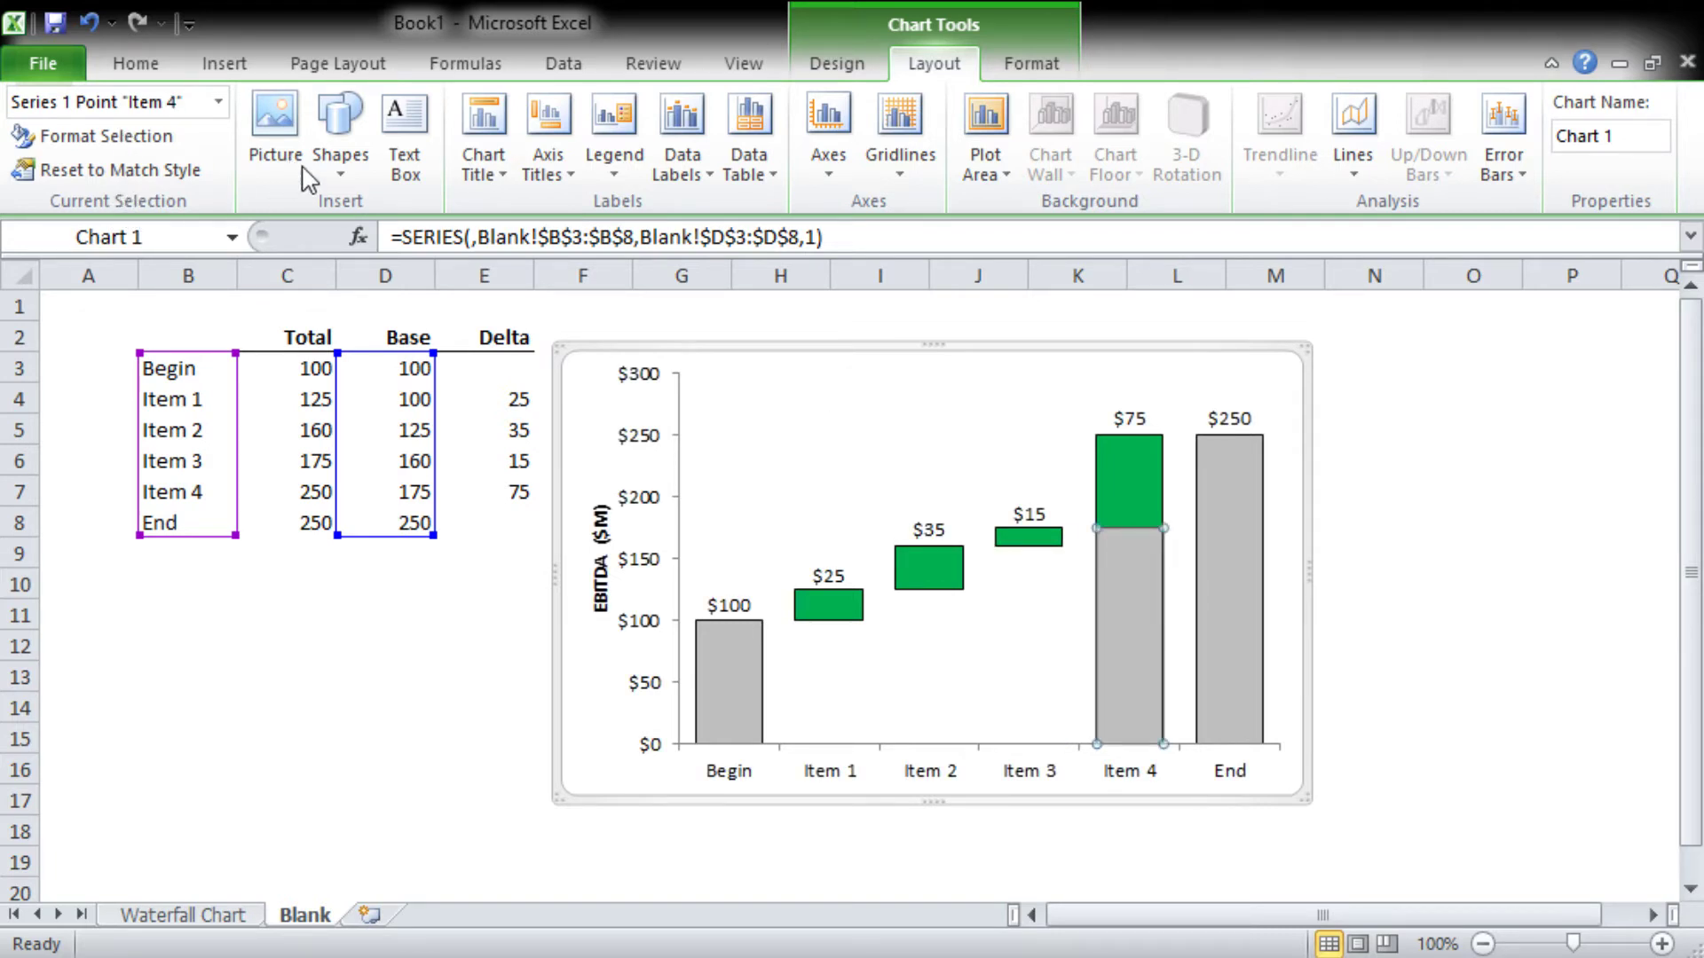
key(Delete)
key(ctrl+y)
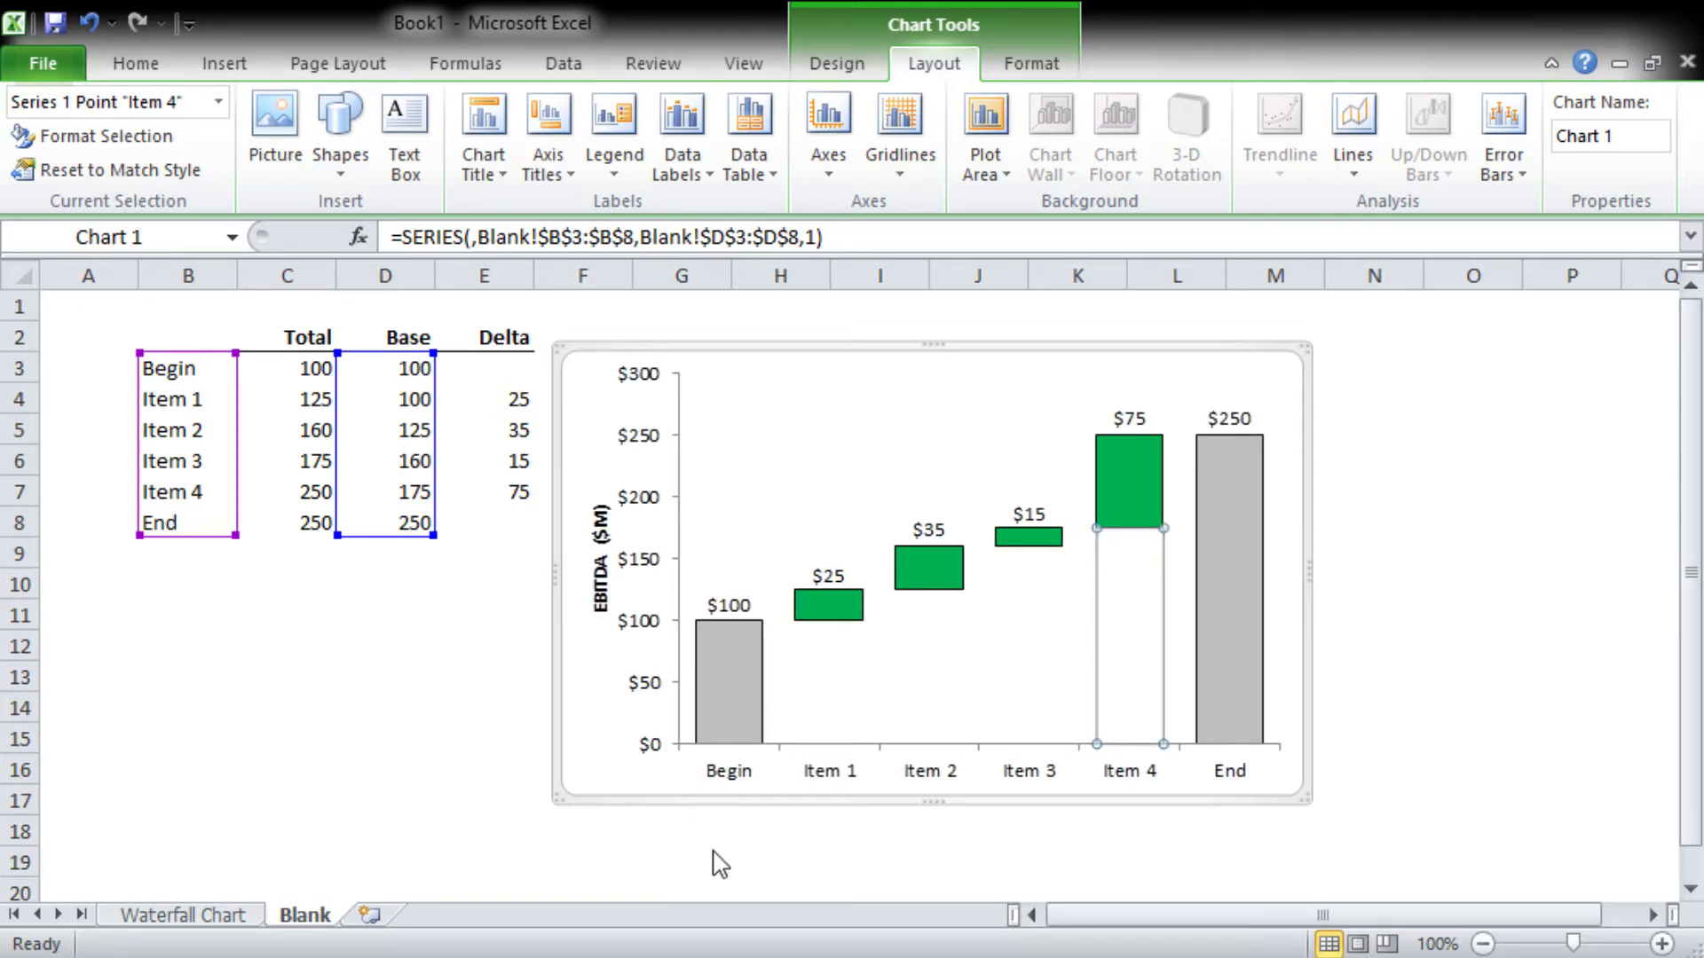
click(1371, 593)
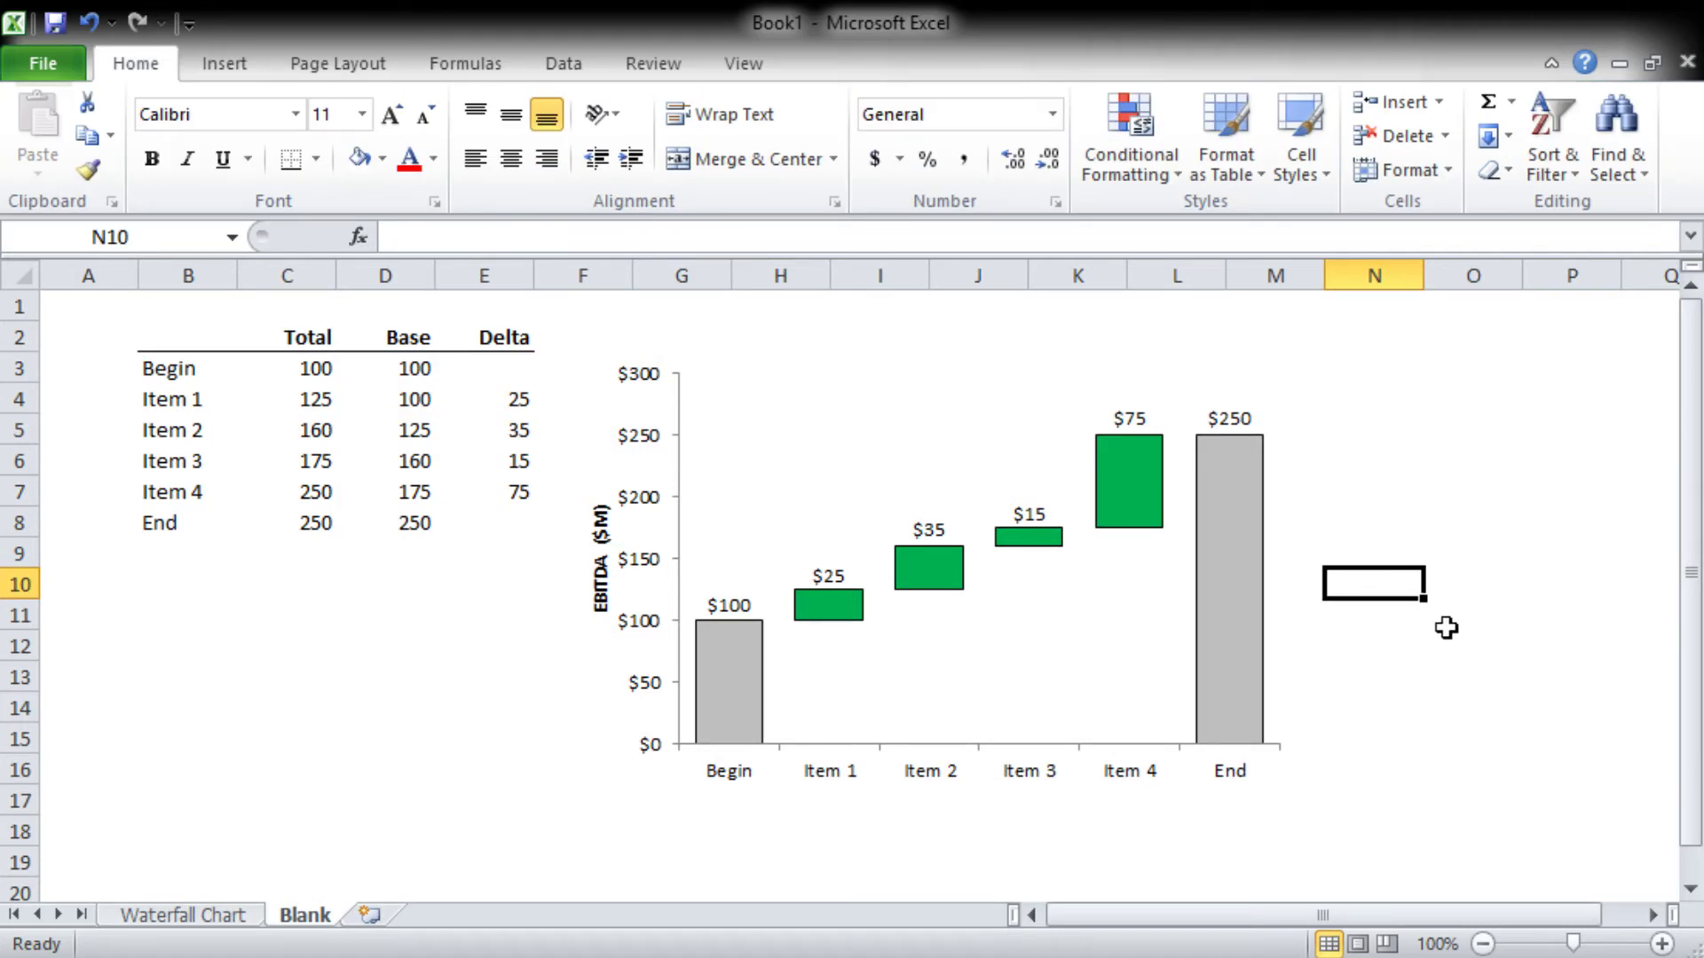
Step: Colour the Total input values in C3:C7 blue
drag(289, 369, 312, 494)
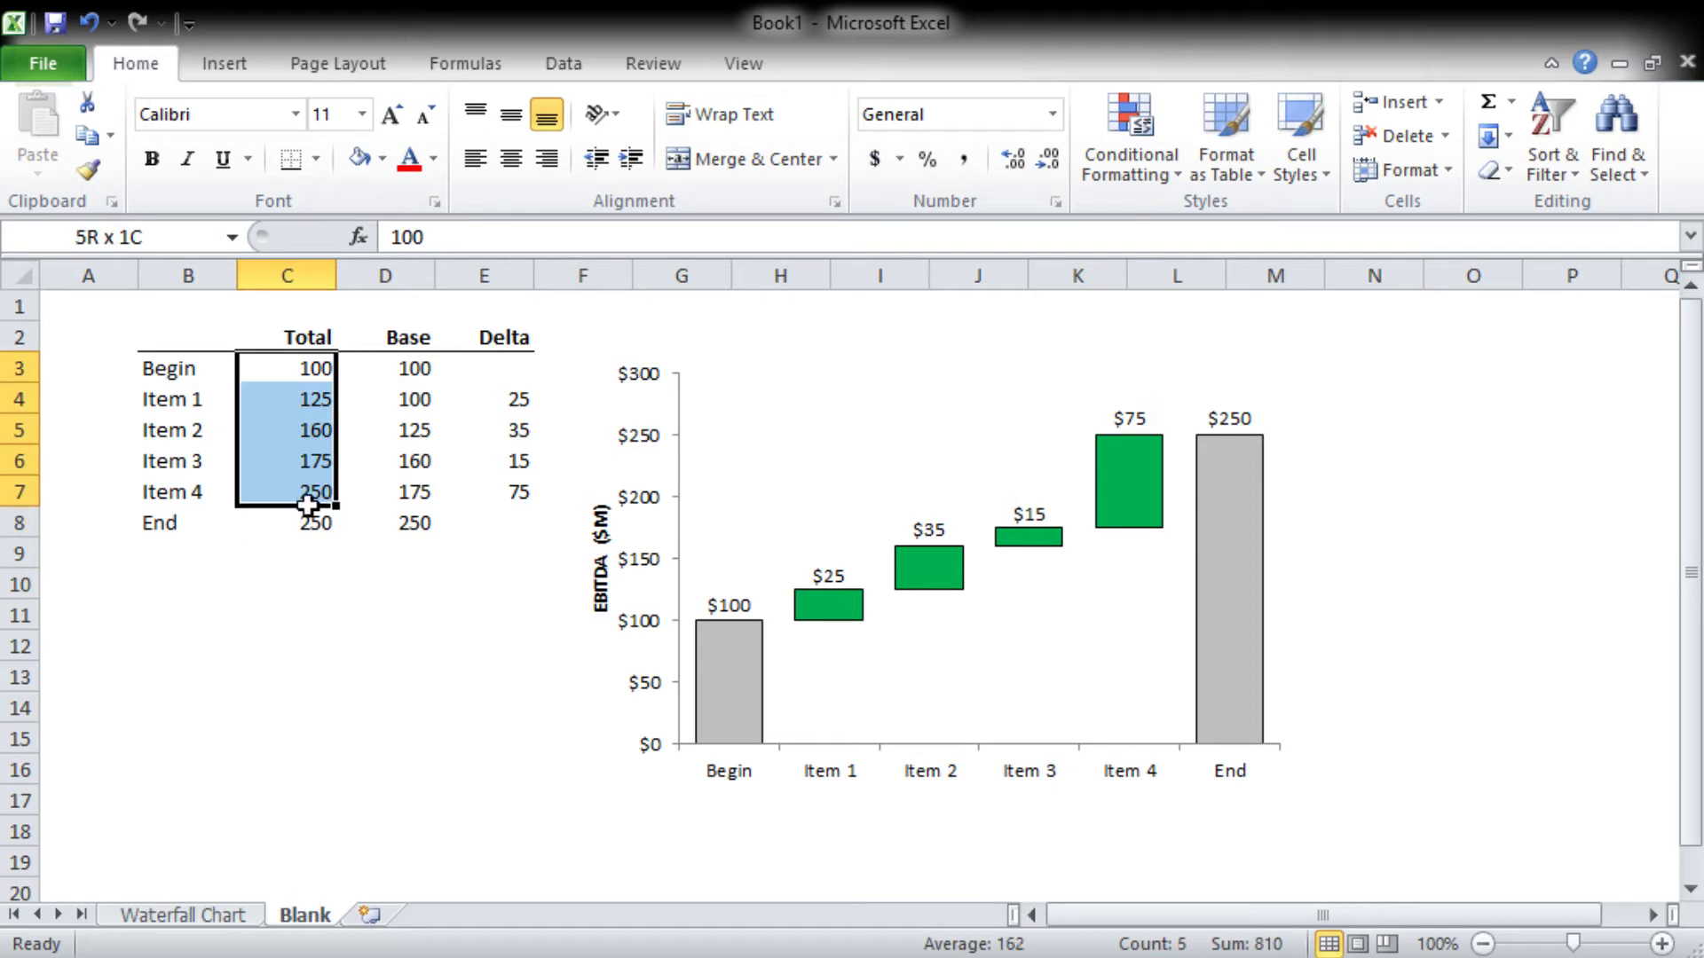
click(433, 160)
click(404, 197)
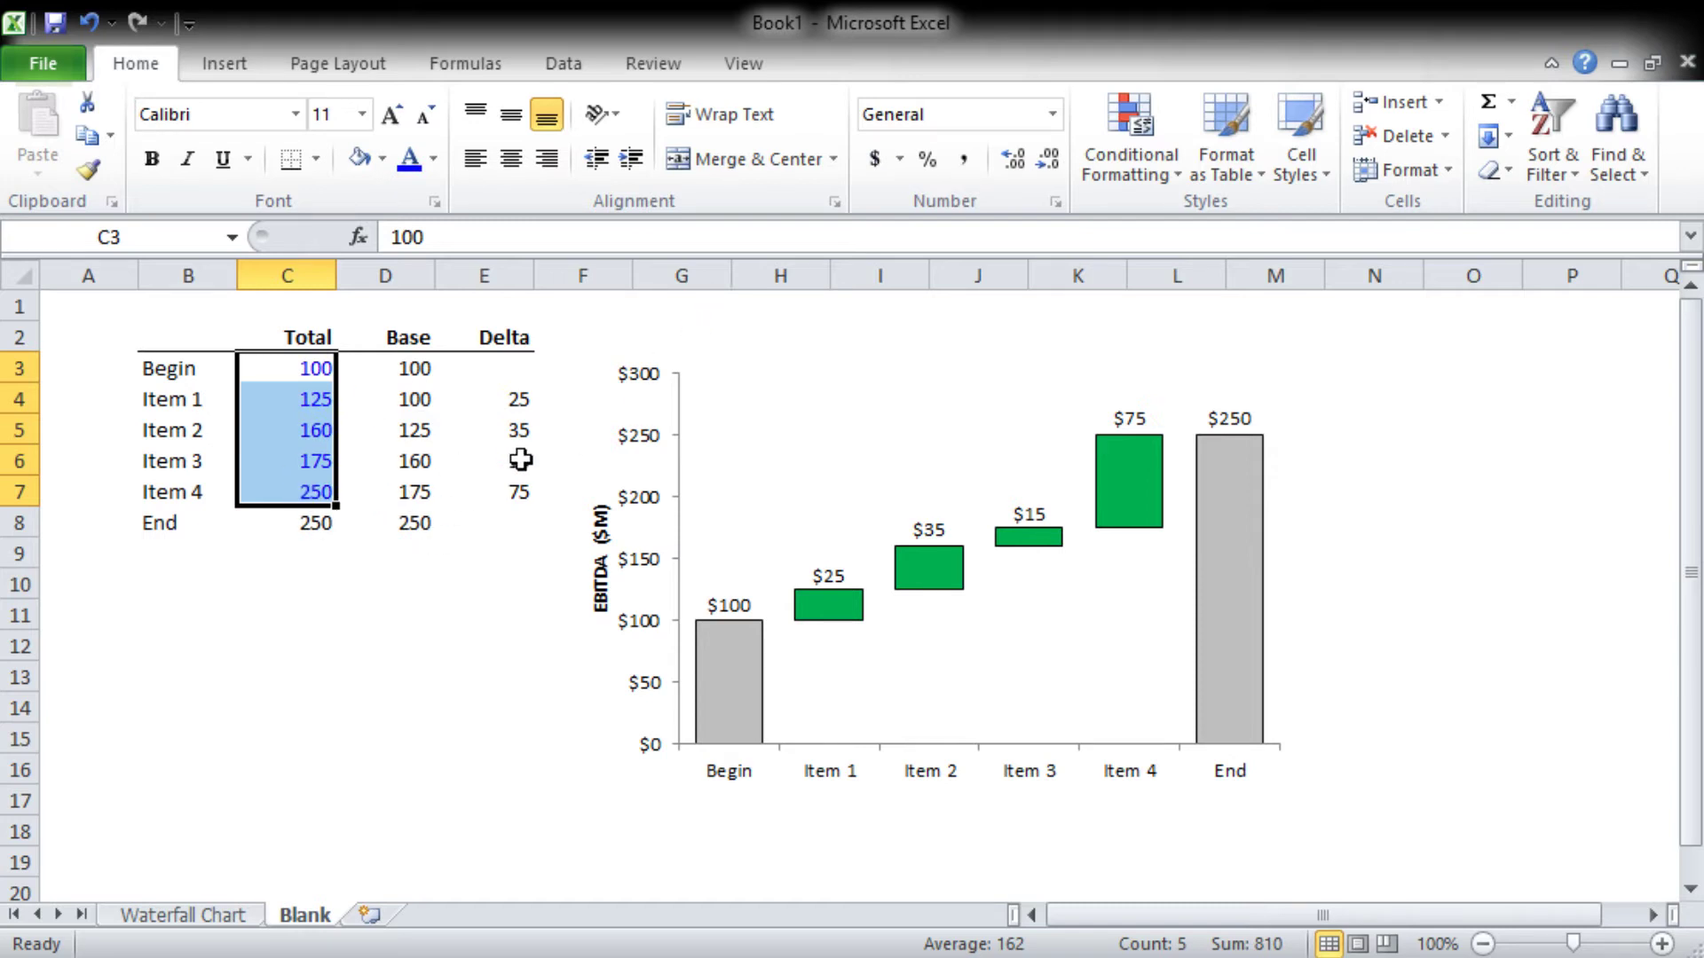
Step: Check the End total formula =C7 in C8 and the Base column formulas in D3:D8
key(shift+Up)
key(shift+Up)
key(shift+Up)
key(shift+Up)
key(Down)
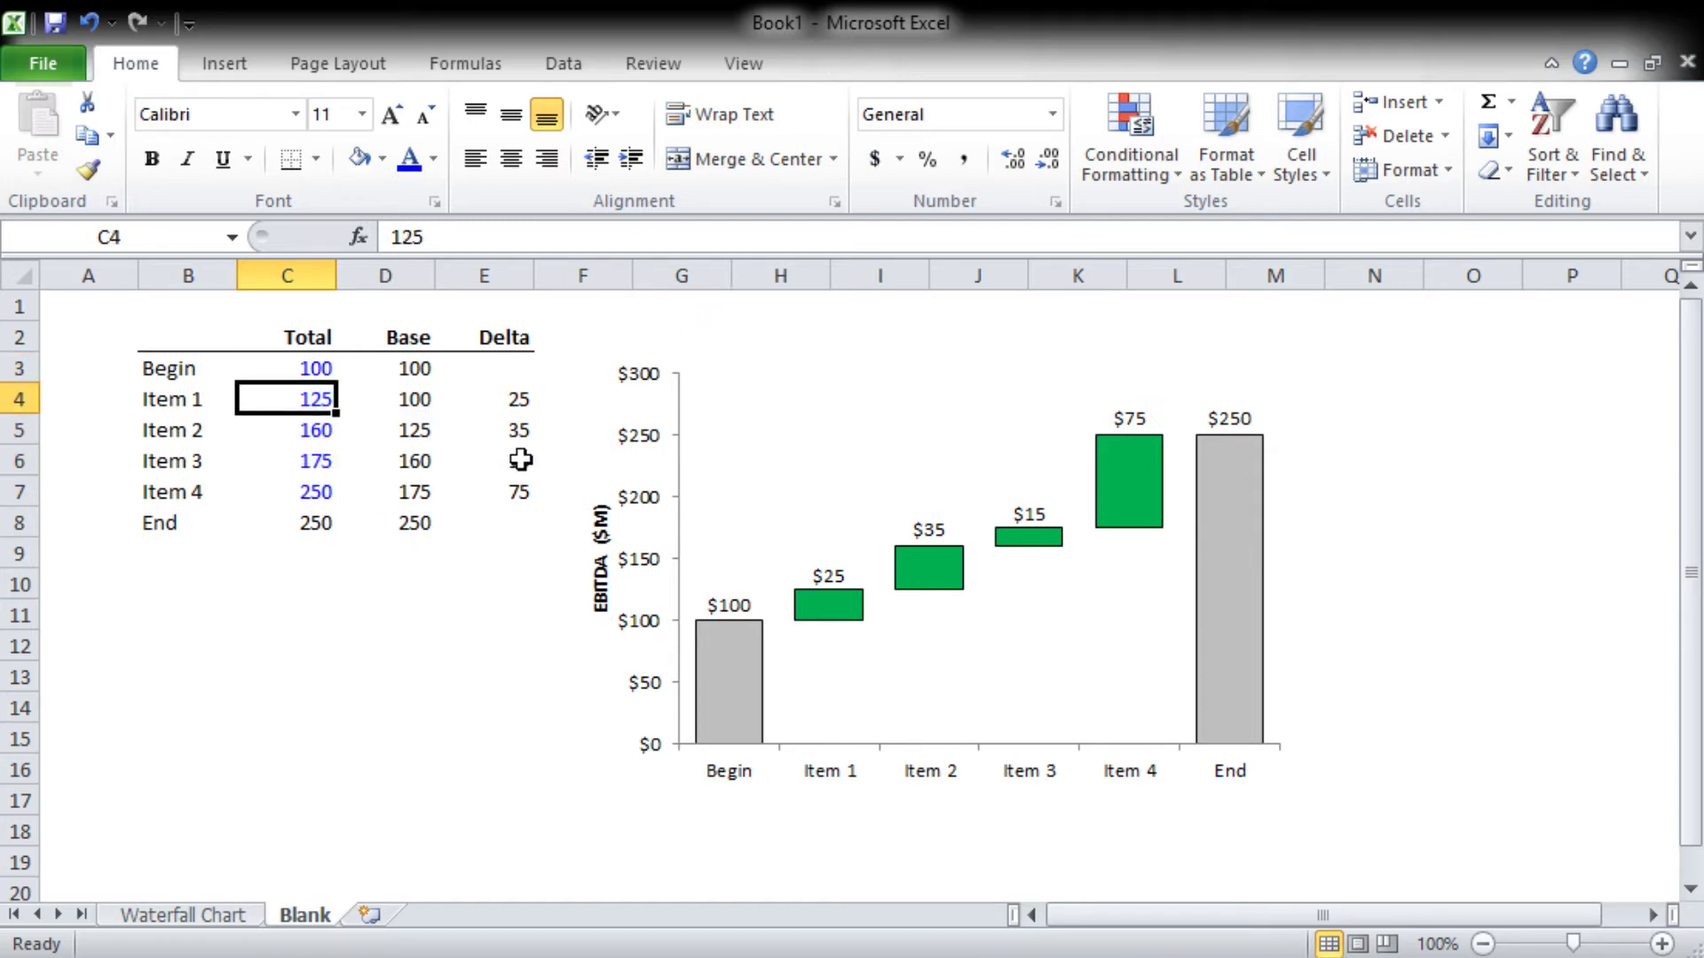
key(Up)
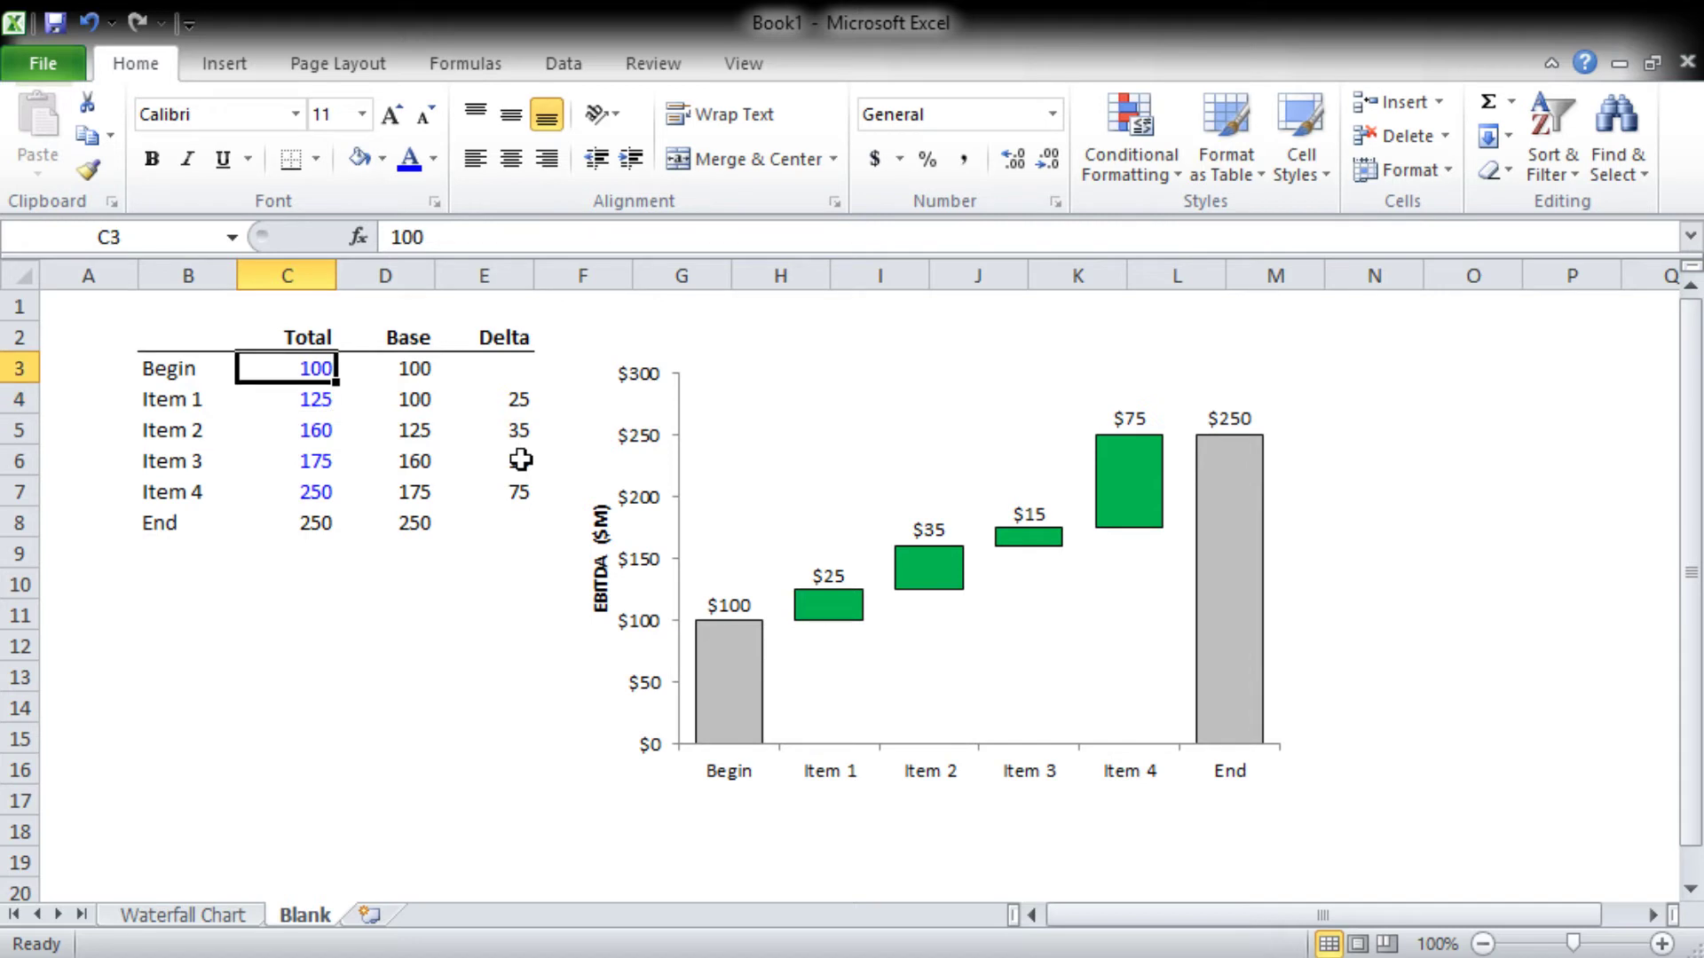
key(Down)
key(Down)
key(Down)
key(Down)
key(Down)
key(F2)
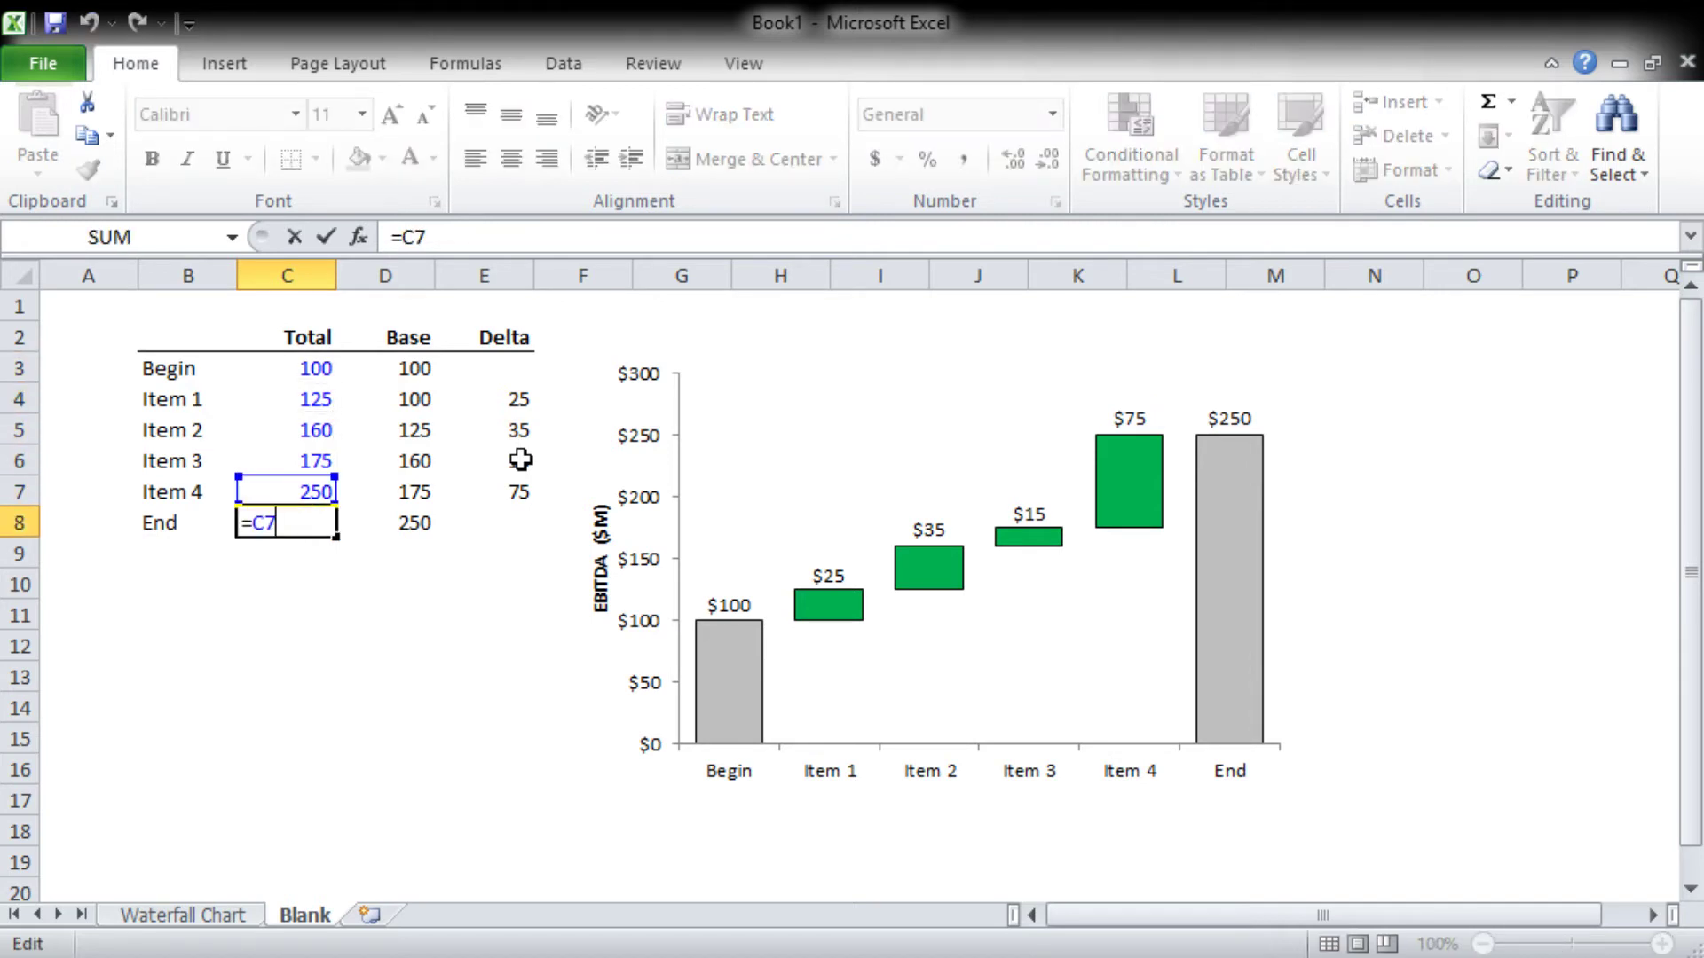
key(Tab)
key(F2)
key(Escape)
key(Up)
key(F2)
key(Escape)
key(Up)
key(F2)
key(Escape)
key(Up)
key(Escape)
key(Up)
Step: Check the Delta column formulas, such as =C7-C6 in E7
key(Up)
key(F2)
key(Escape)
key(Left)
key(Left)
key(Down)
key(Down)
key(Down)
key(Down)
key(Down)
key(Right)
key(Right)
key(Right)
key(Up)
key(F2)
key(Escape)
key(Up)
key(F2)
key(Escape)
key(Up)
key(F2)
key(Escape)
key(Up)
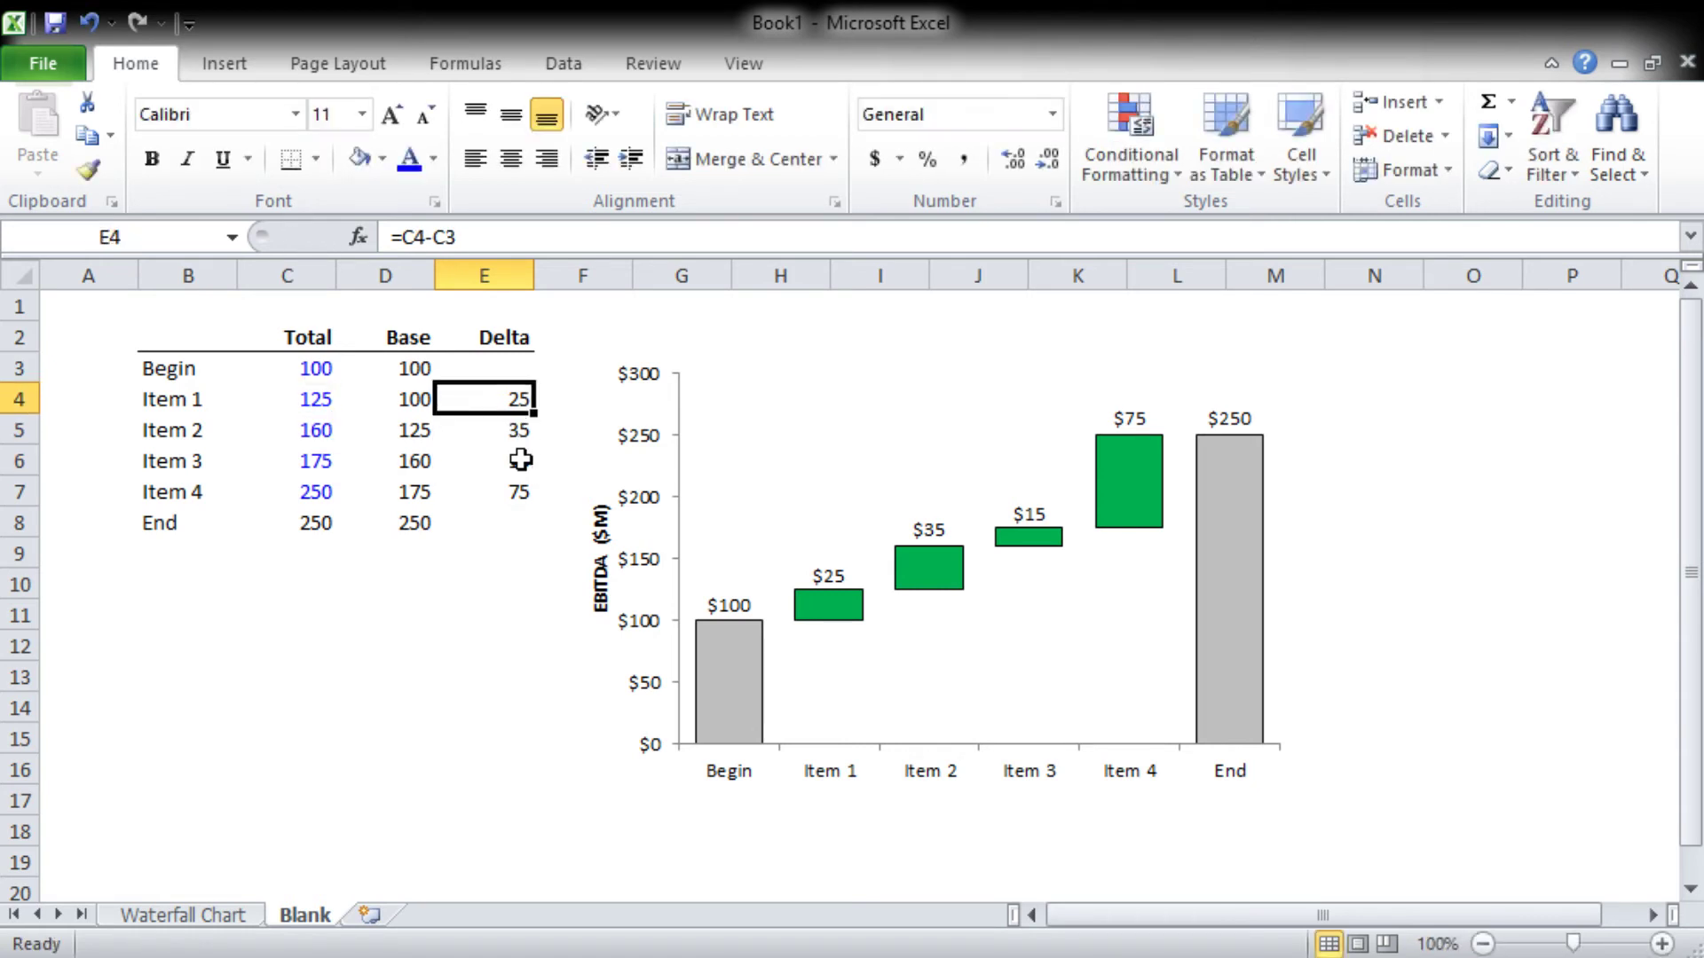
key(F2)
key(Escape)
key(Left)
key(Left)
key(Up)
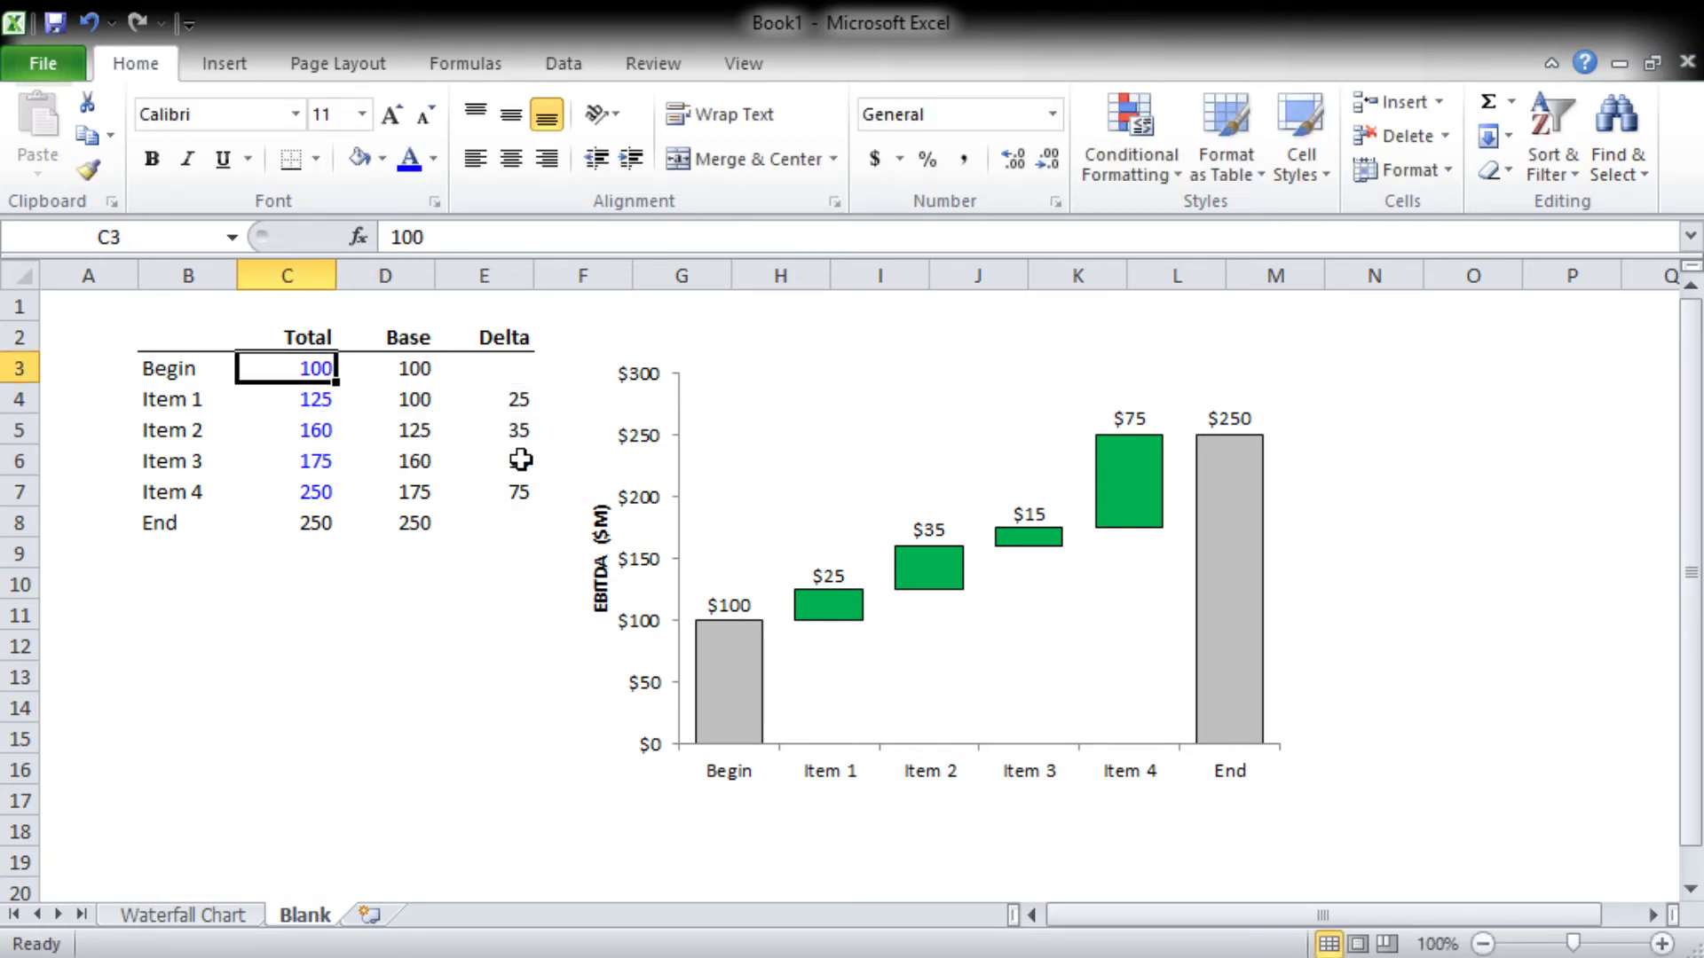
key(Left)
key(Up)
Step: Select the table B2:E8, then reselect the Total inputs C3:C7
key(shift+Right)
key(shift+Right)
key(shift+Right)
key(shift+Down)
key(shift+Down)
key(shift+Down)
key(shift+Down)
key(shift+Down)
key(shift+Down)
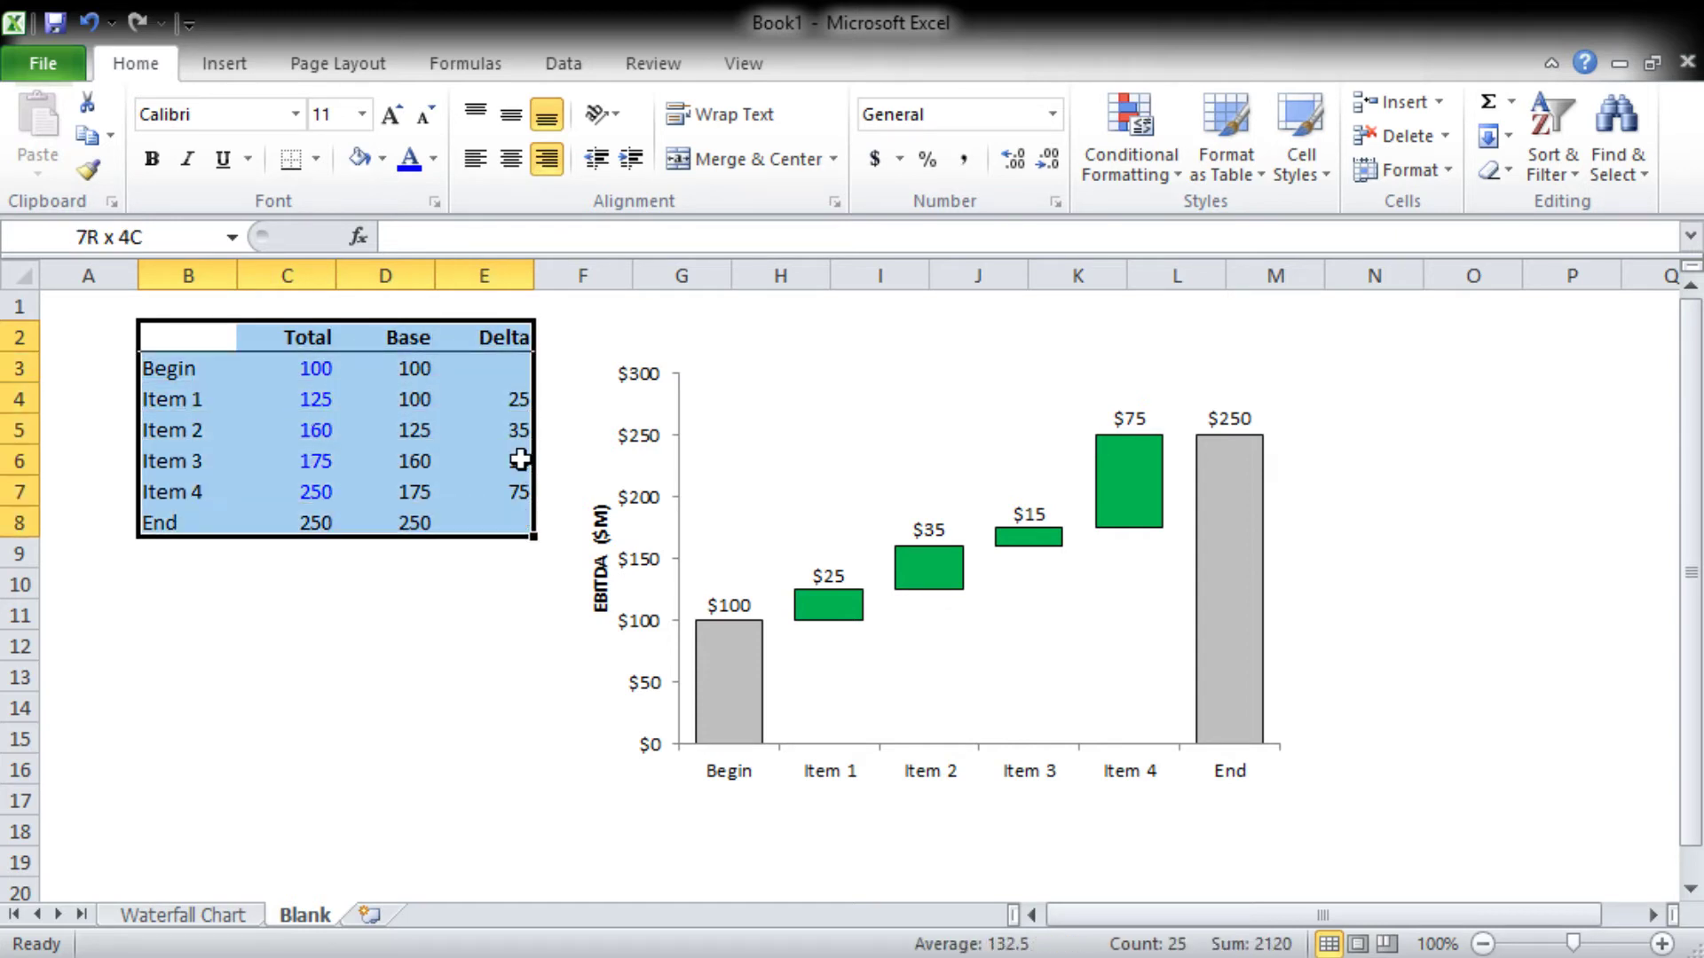
key(Down)
key(Right)
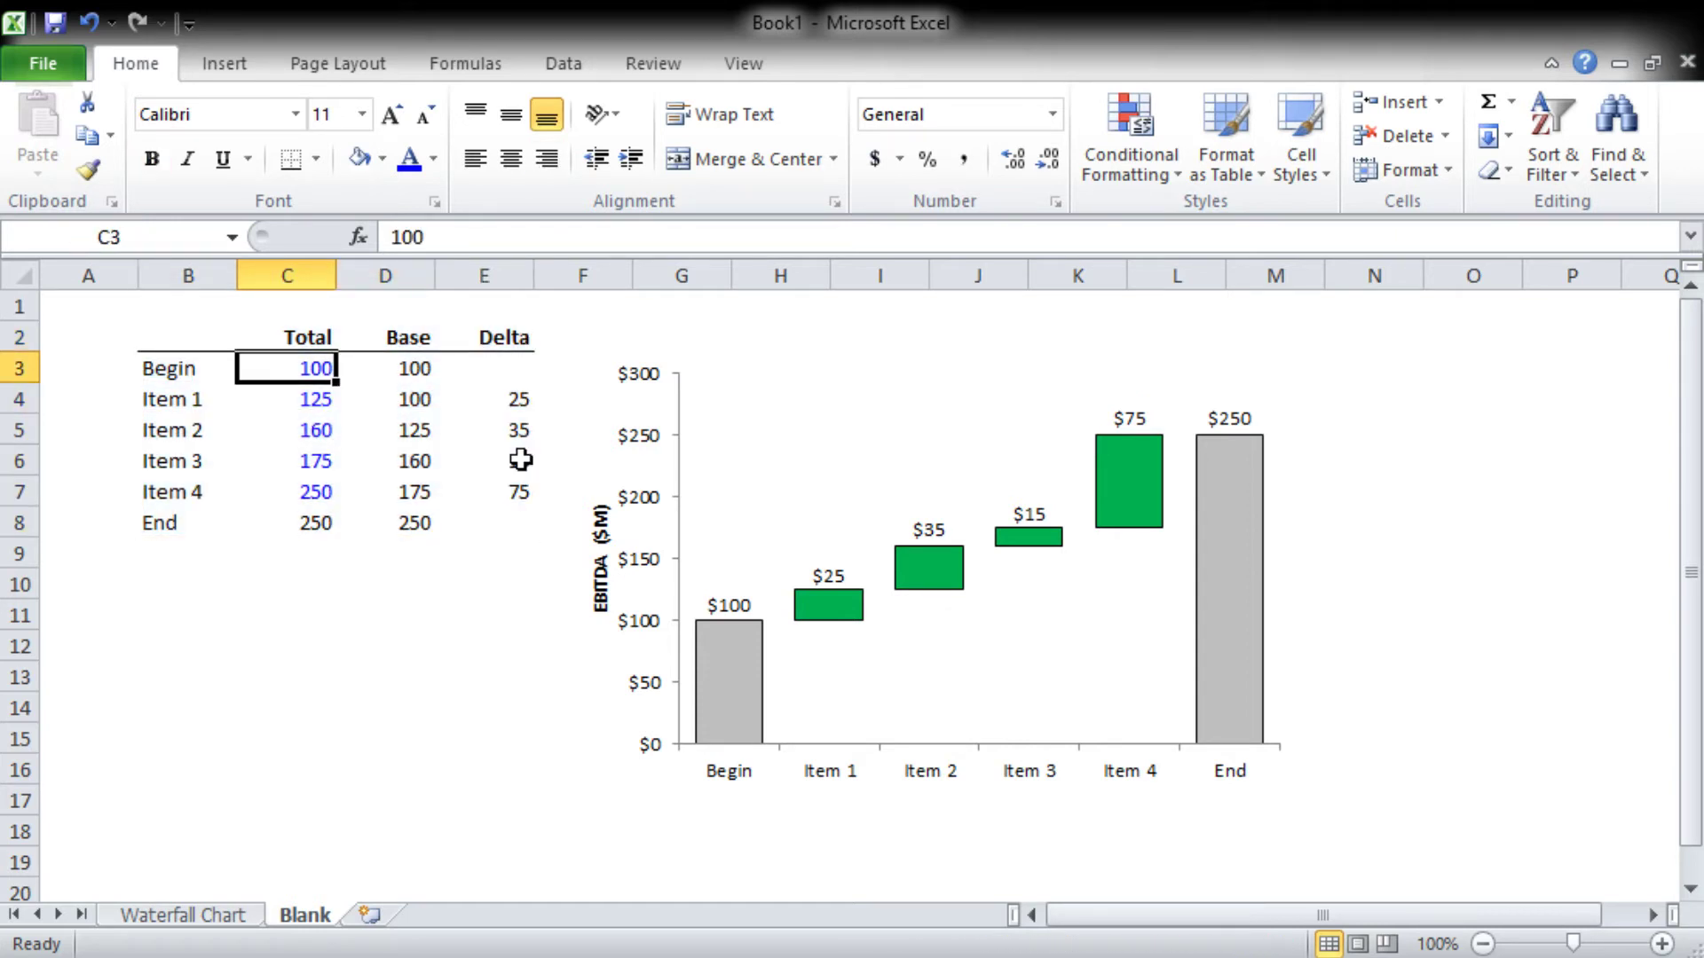
key(shift+Down)
key(shift+Down)
key(shift+Down)
key(shift+Down)
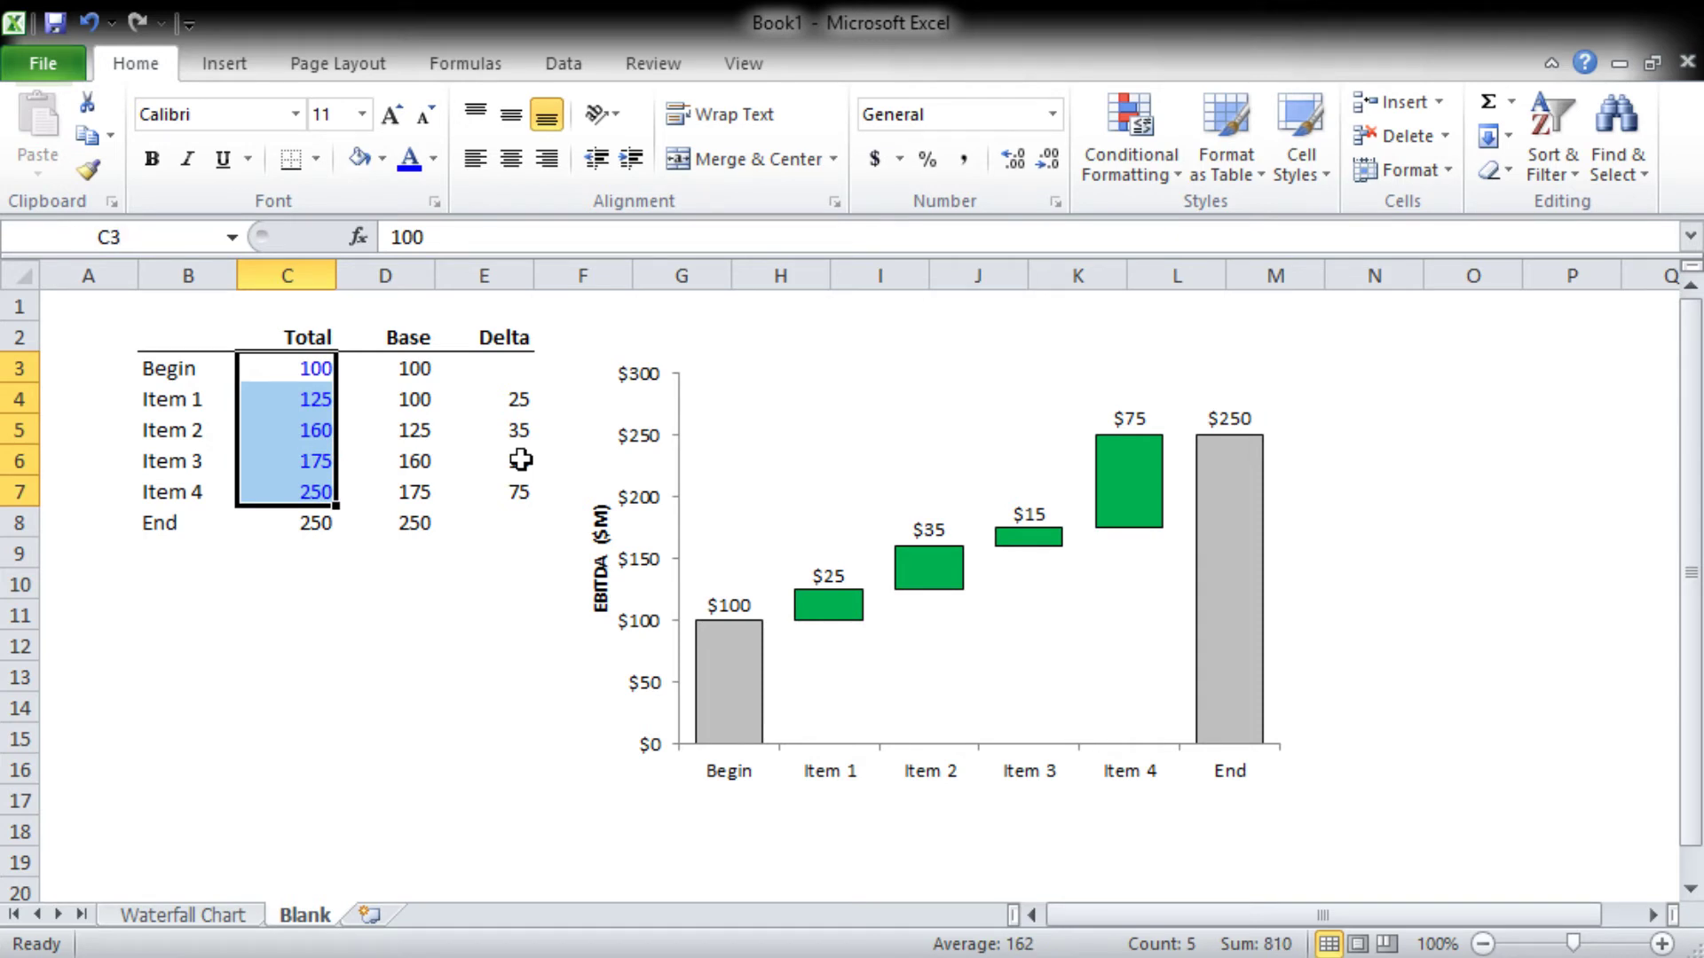
Step: Change the Item 4 total in C7 to 300
key(Down)
key(Down)
key(Down)
key(Down)
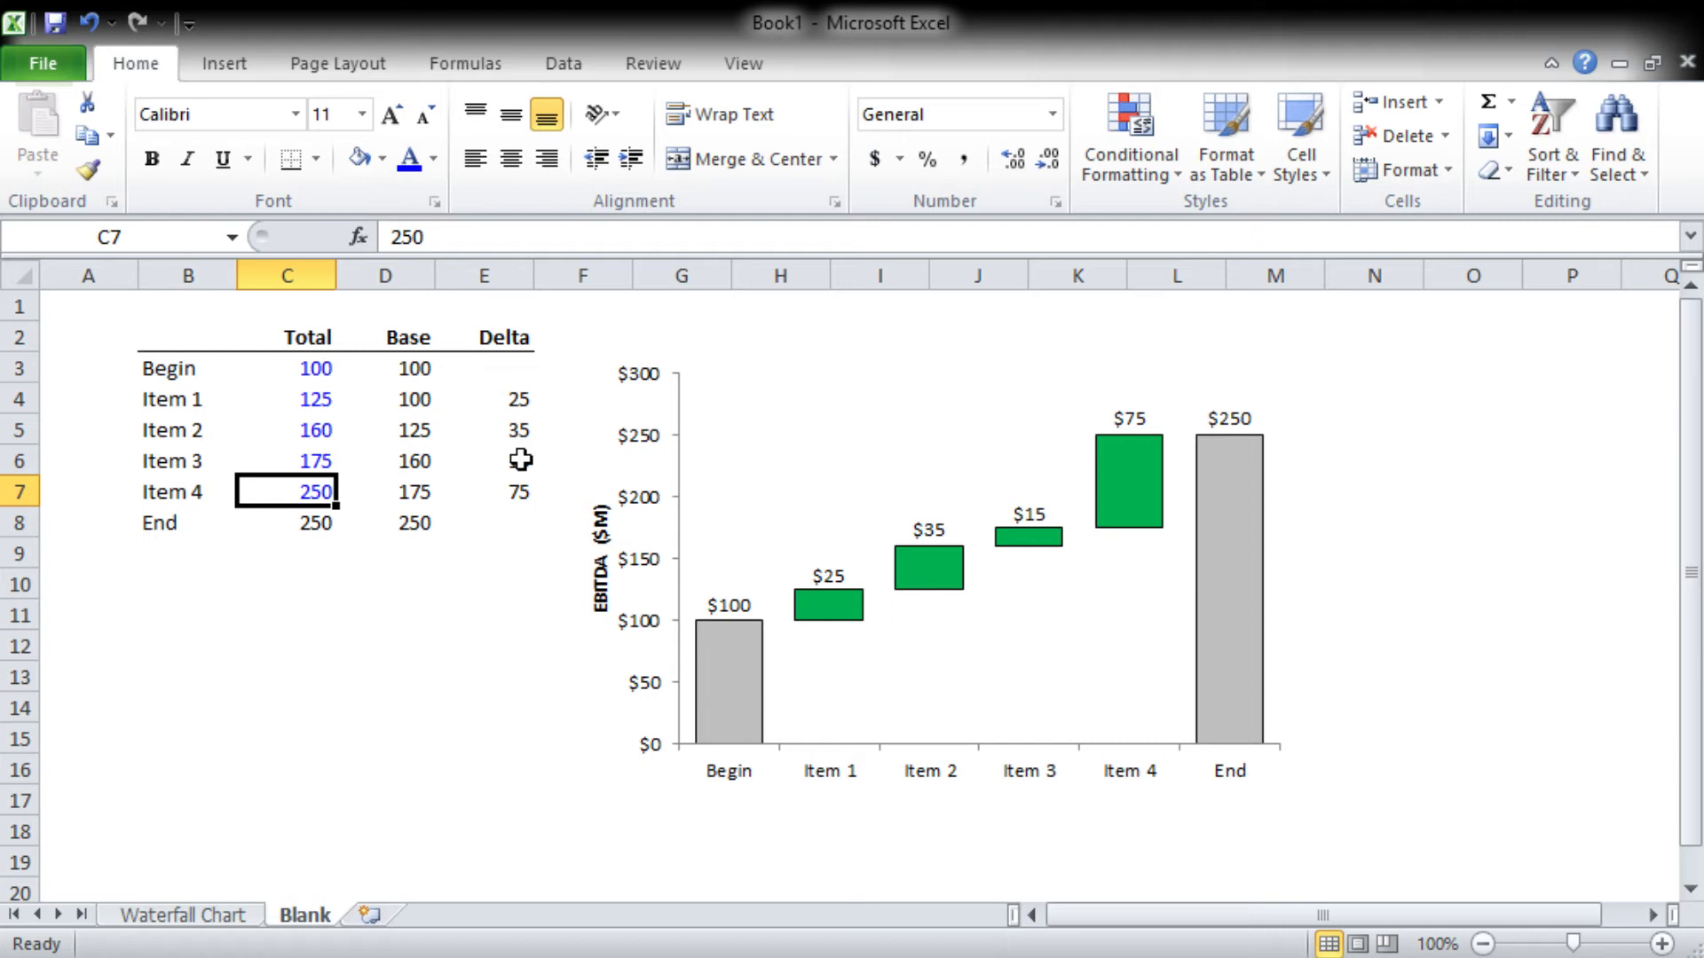
text(3)
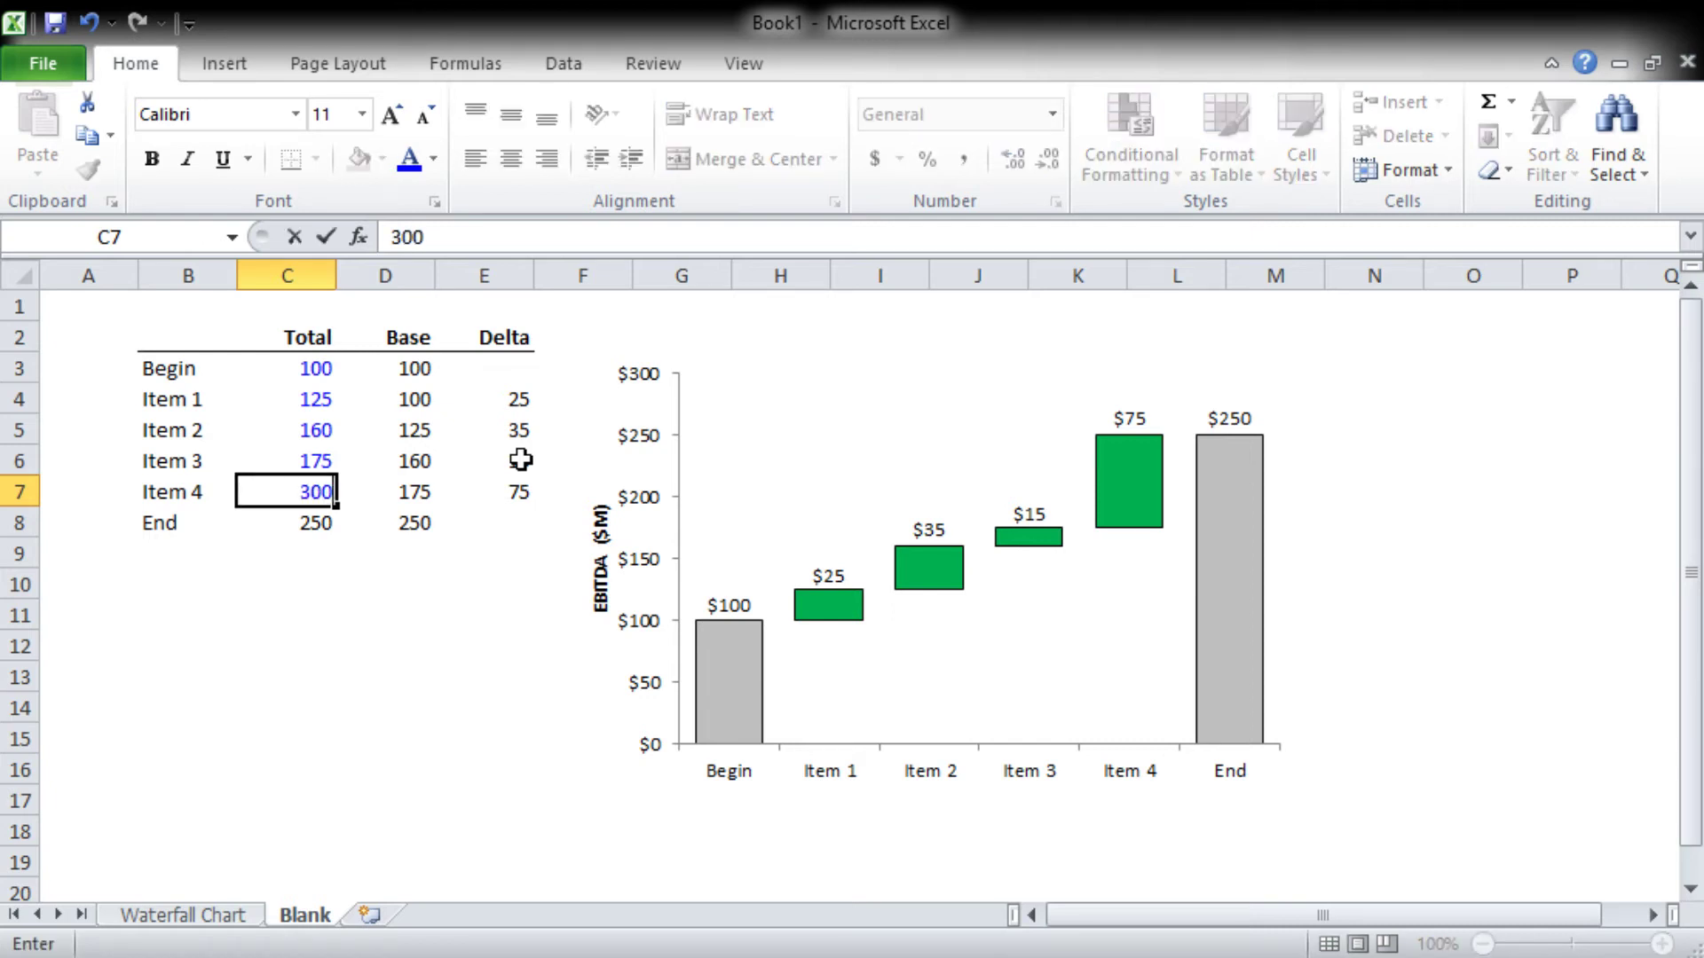
text(00)
key(Return)
key(Up)
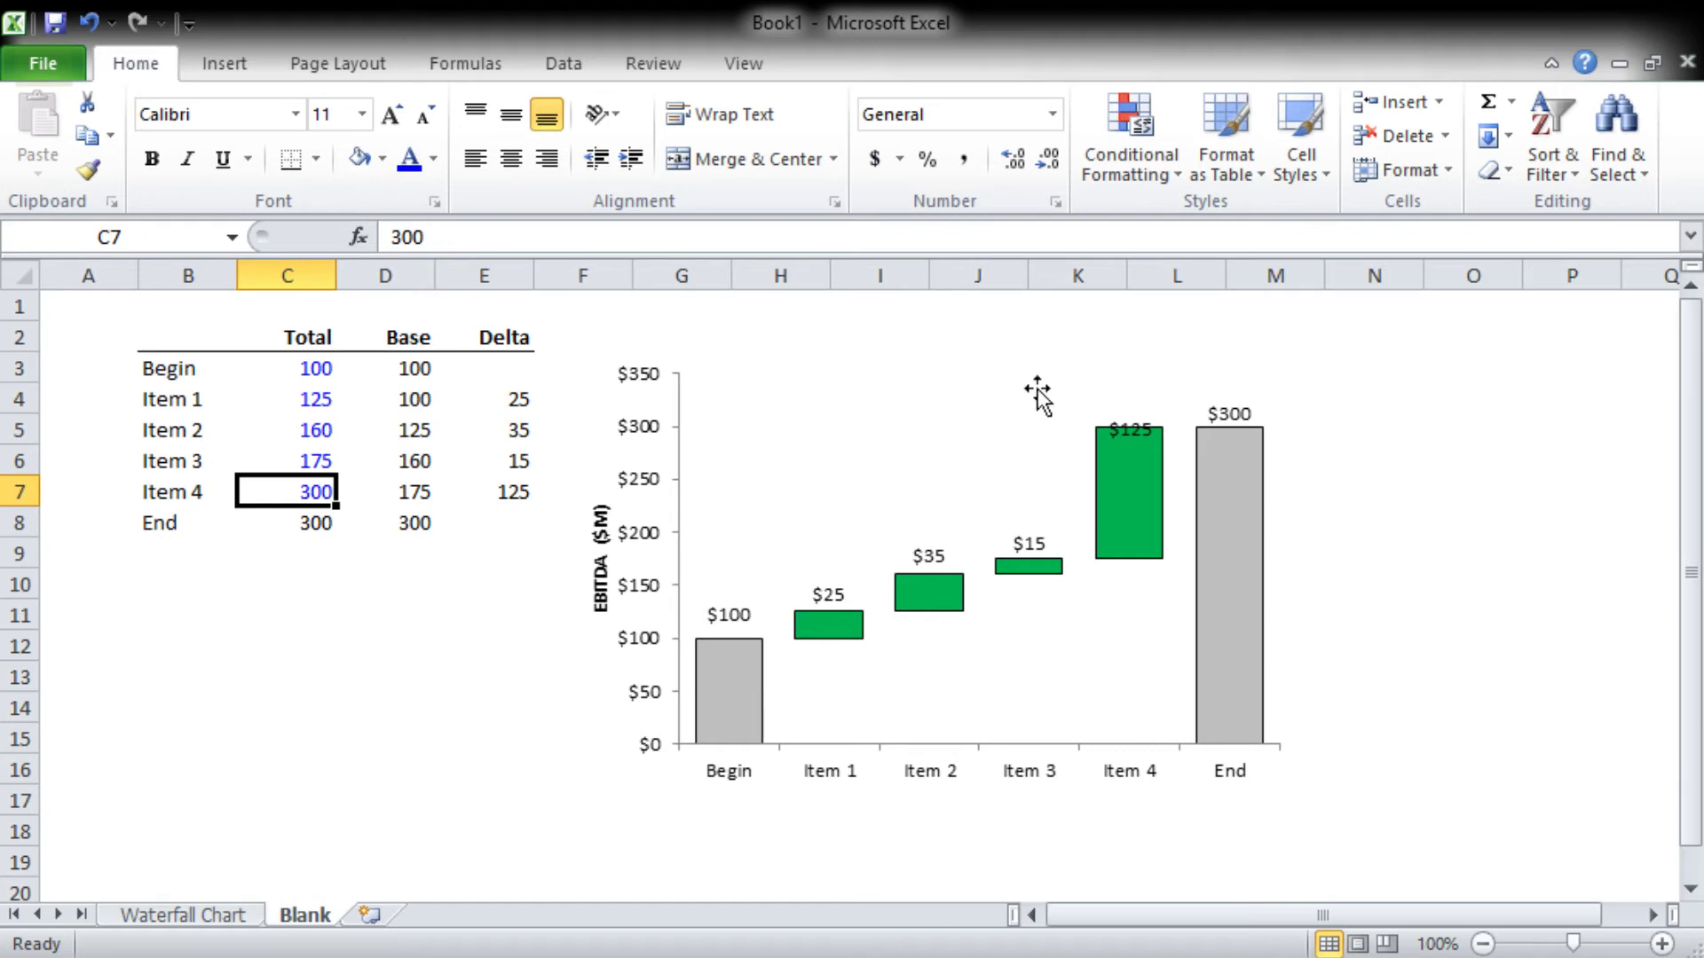
Step: Move Item 4's $125 label above its taller green bar
click(1131, 440)
click(1132, 441)
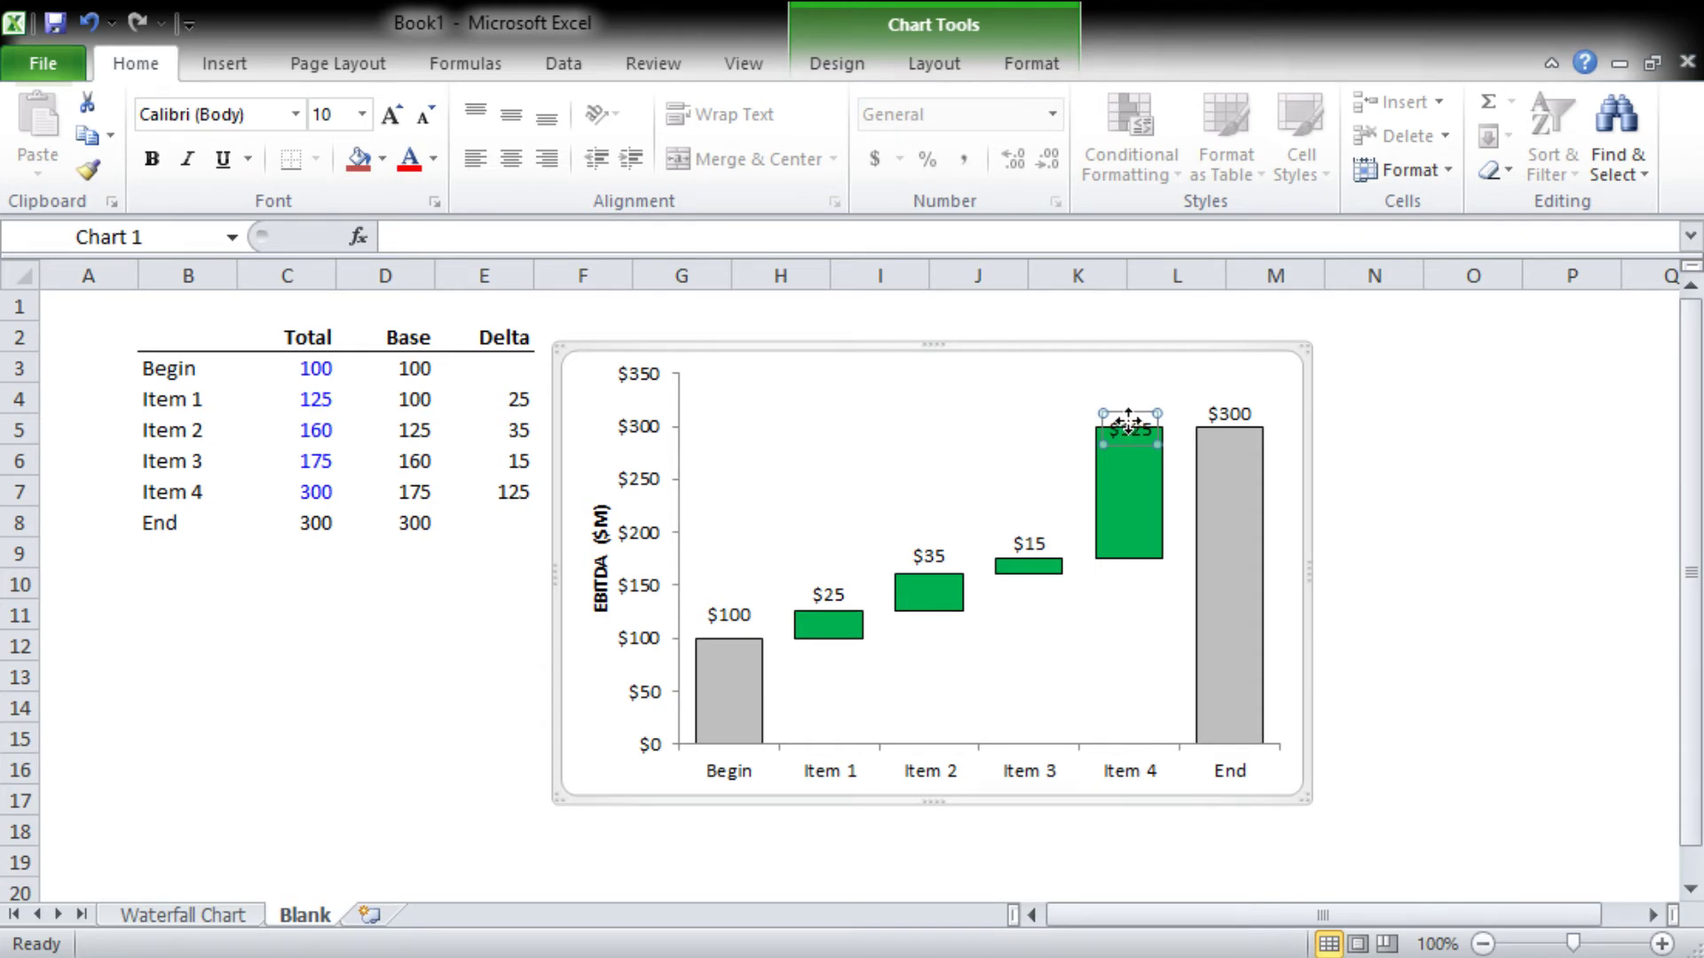
drag(1133, 424, 1133, 406)
click(1437, 433)
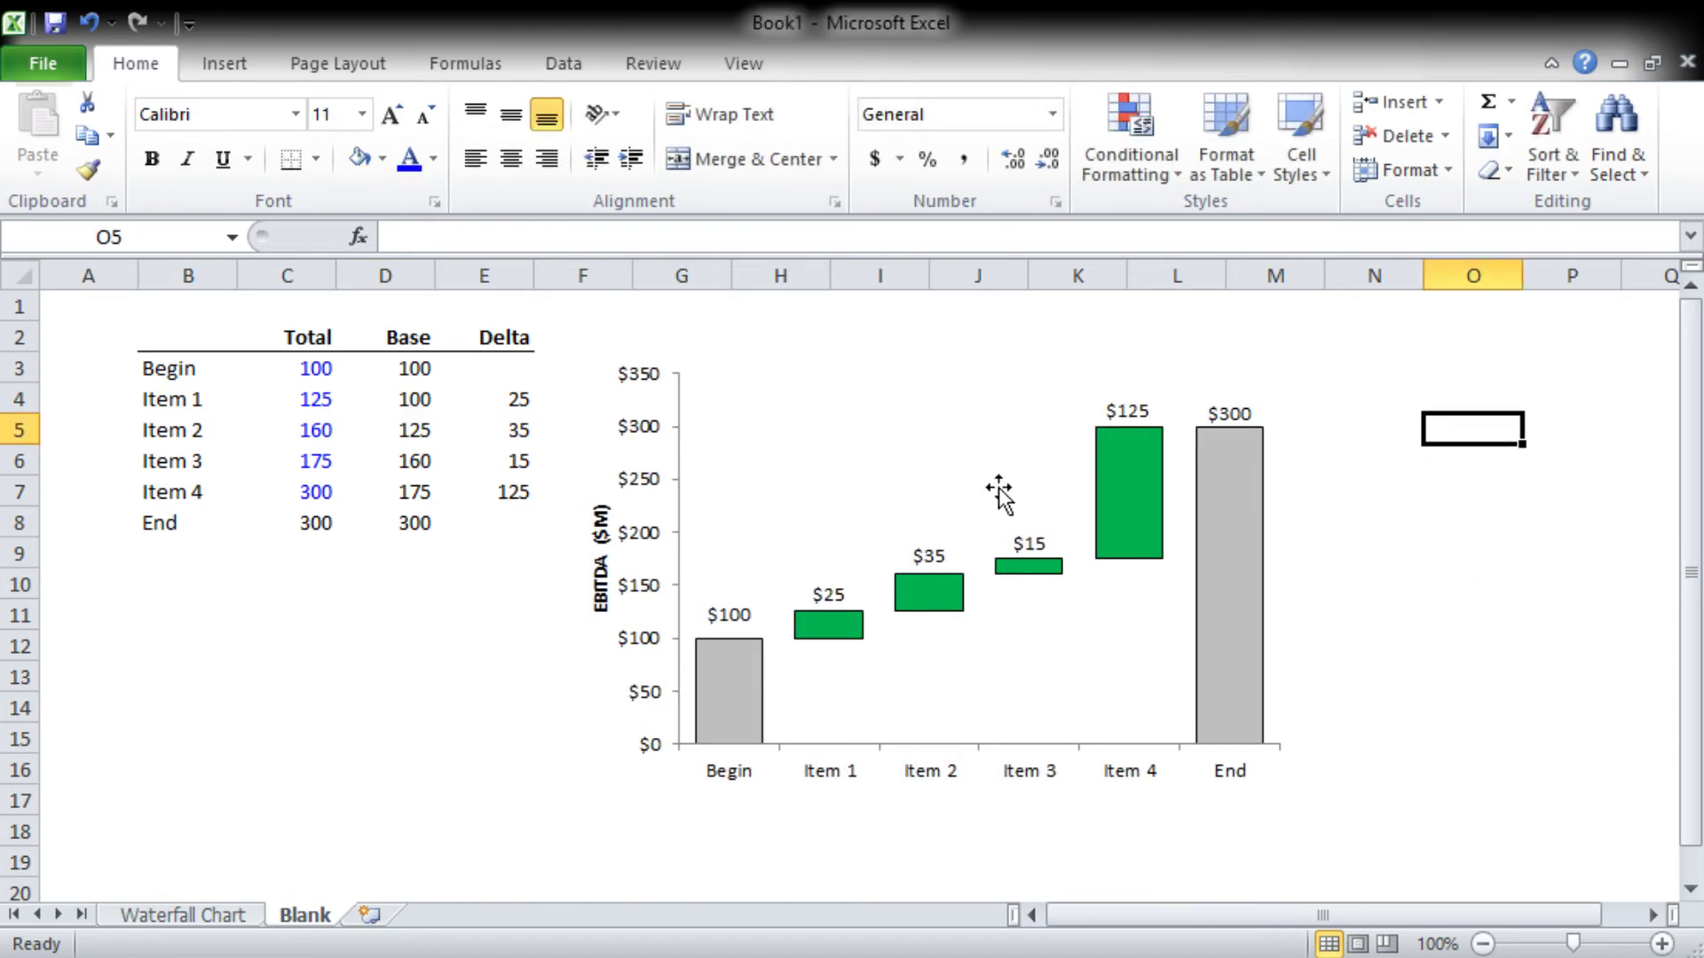
drag(151, 330, 1286, 787)
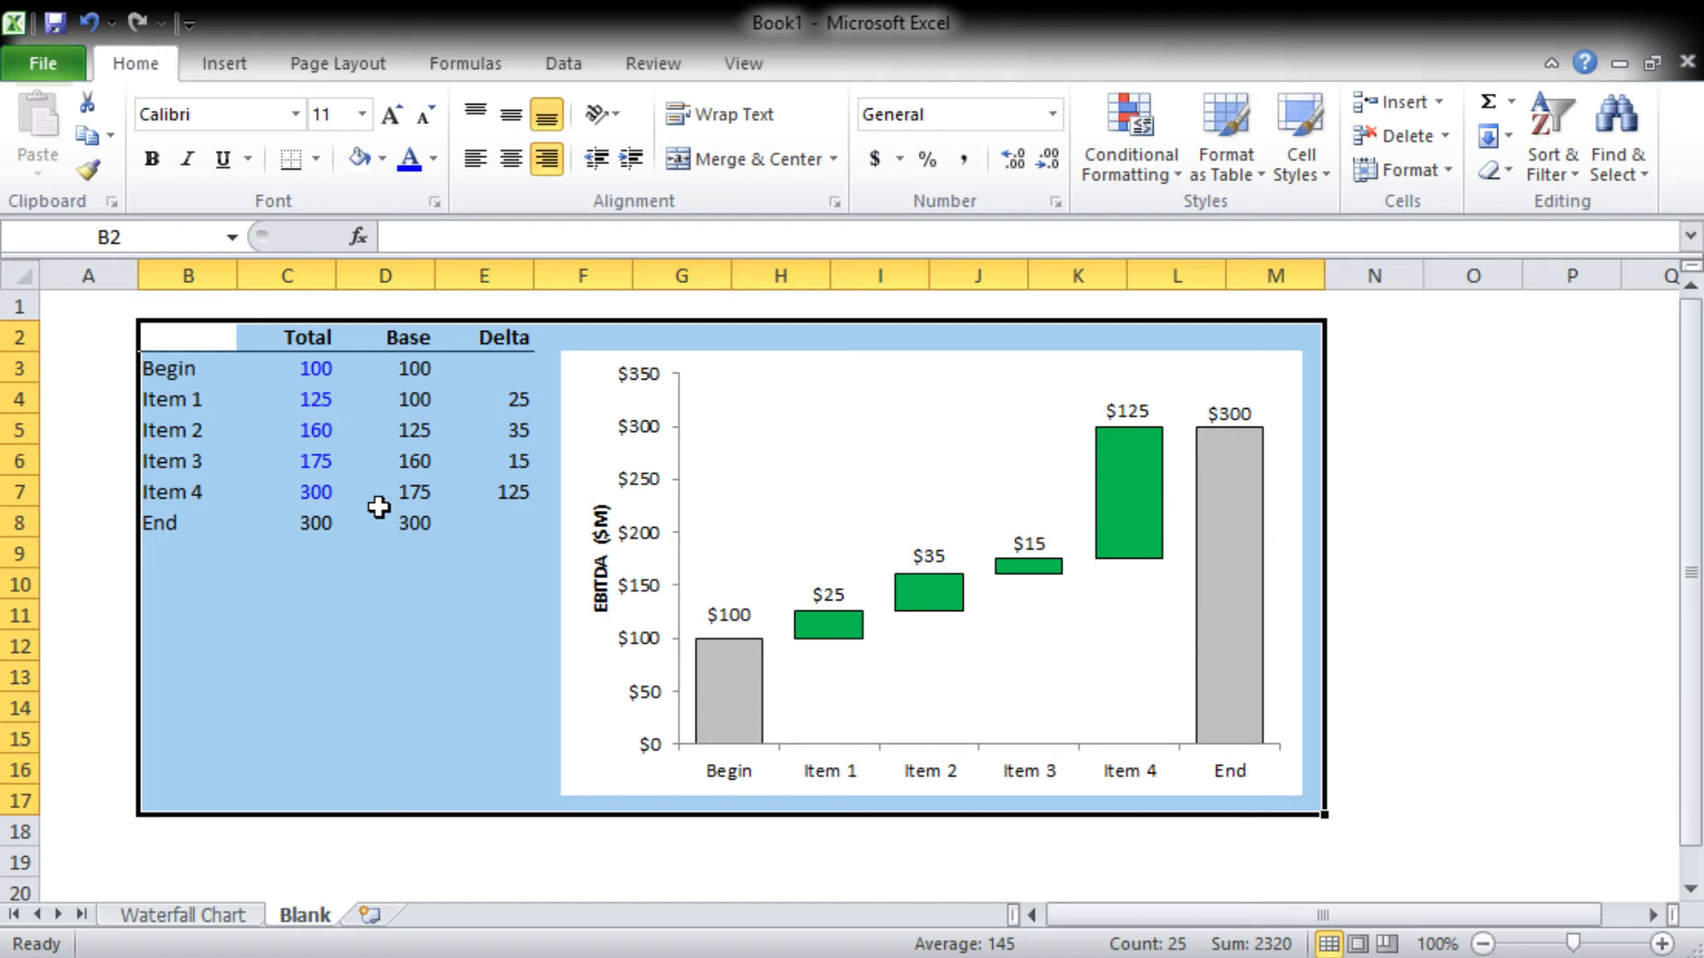
drag(299, 371, 292, 507)
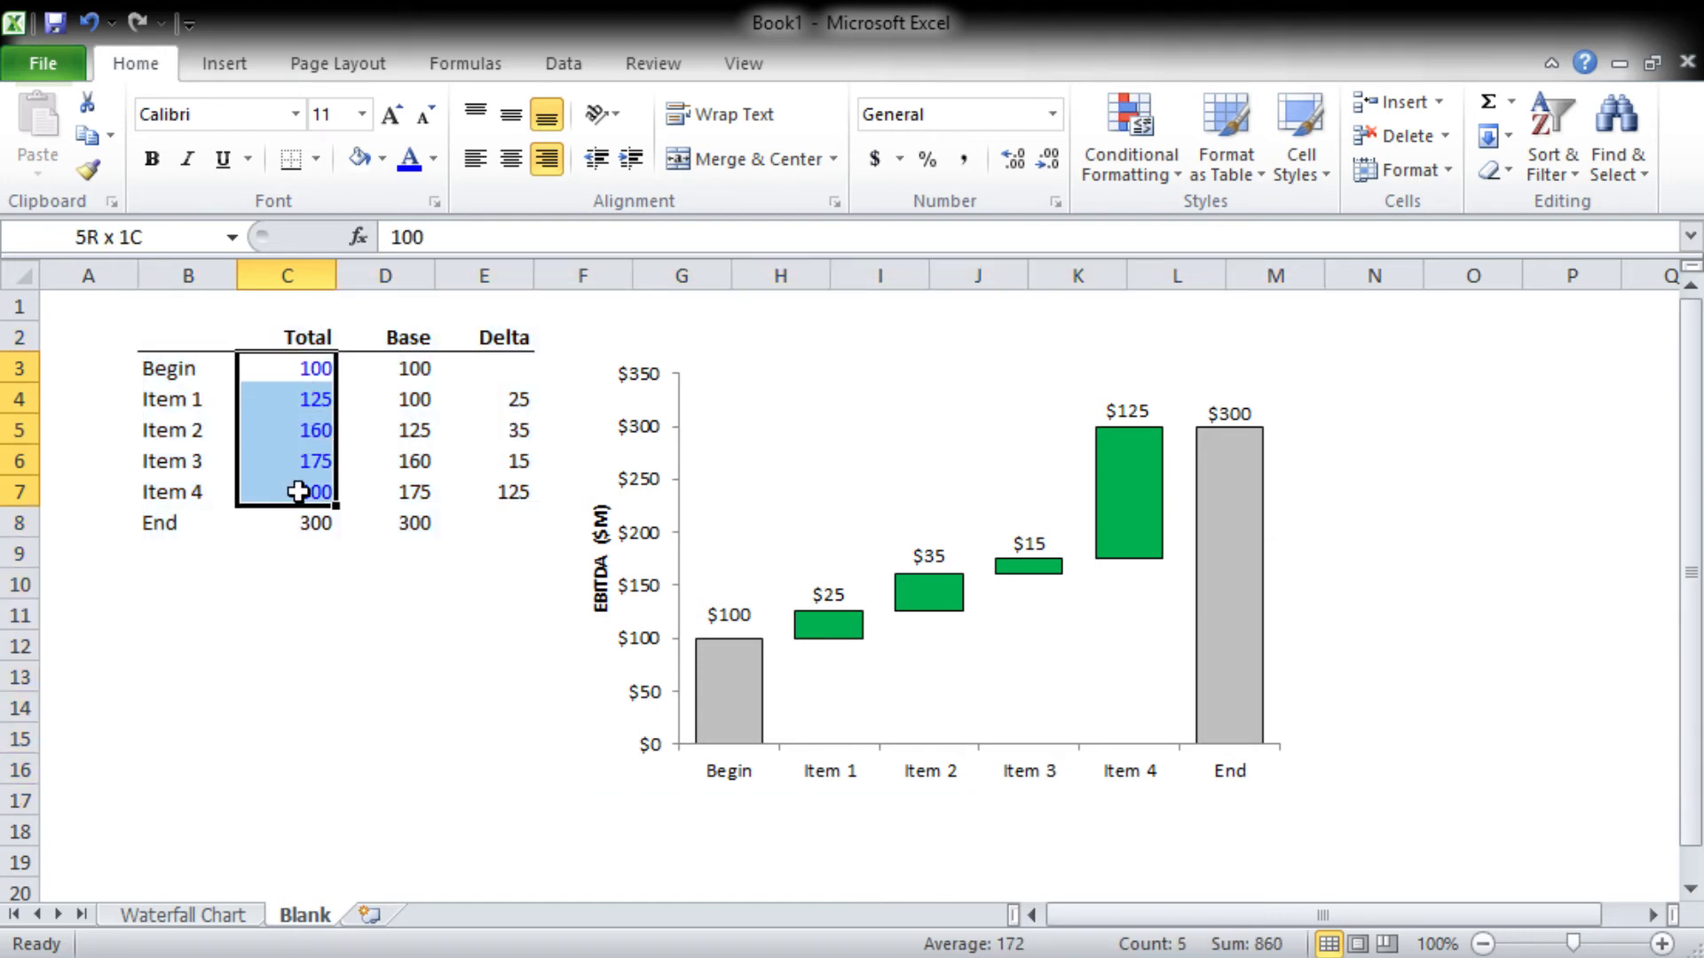
drag(299, 492, 300, 490)
key(shift+BackSpace)
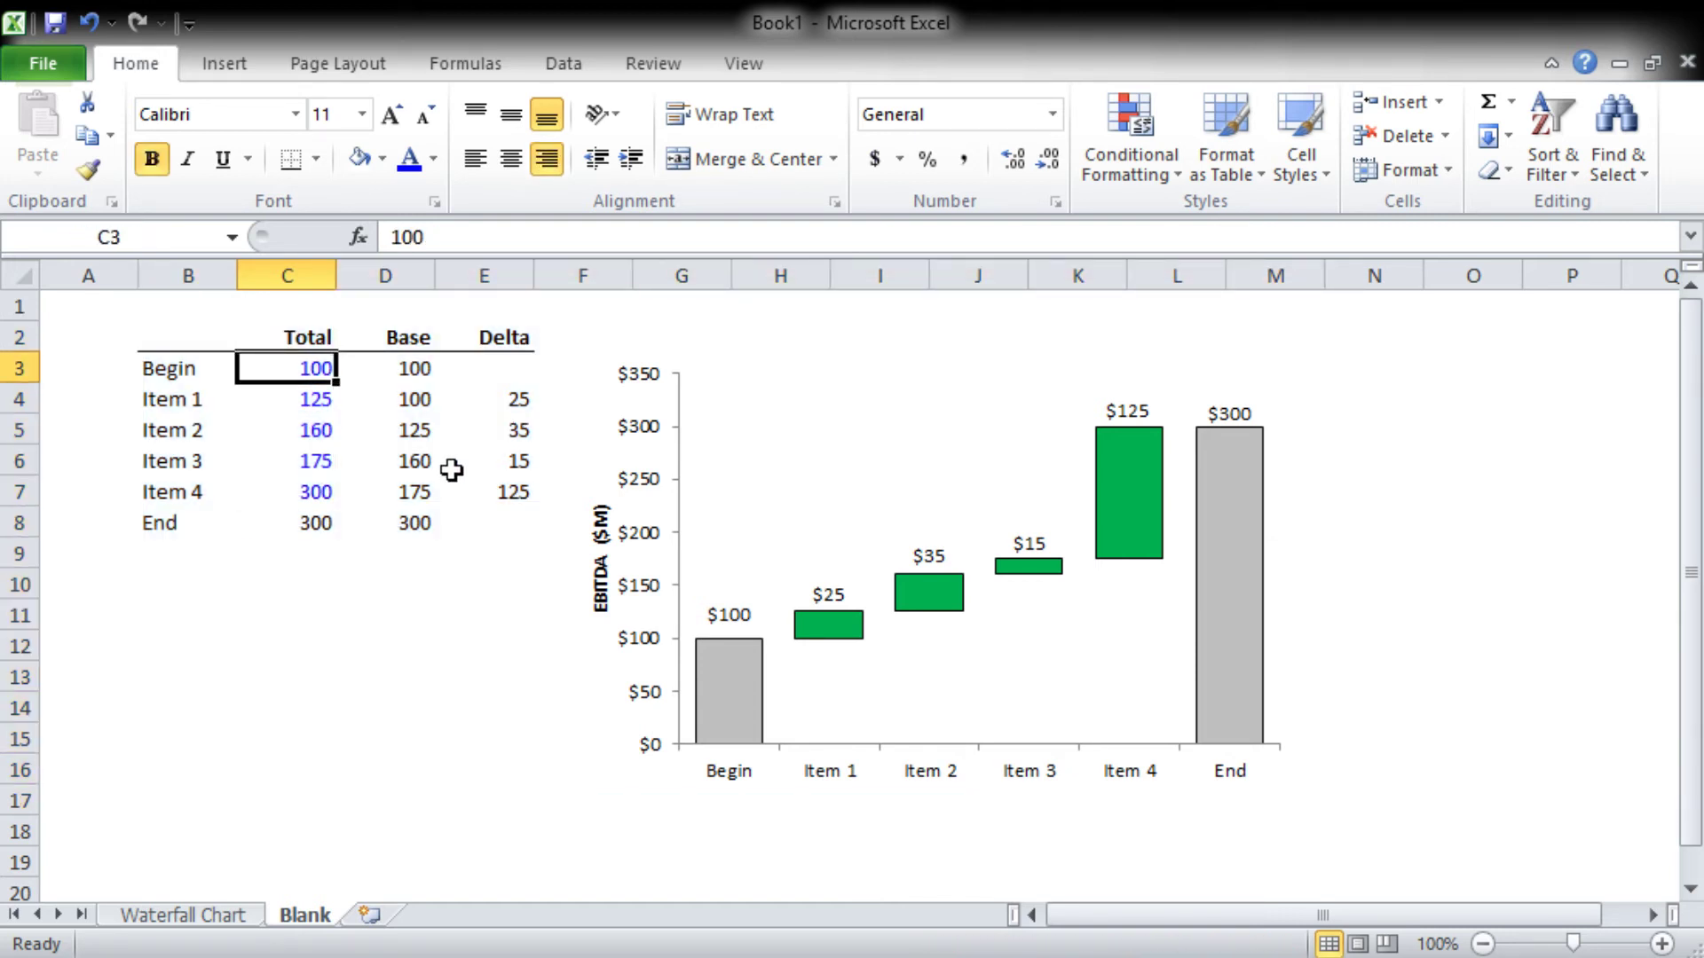
text(=)
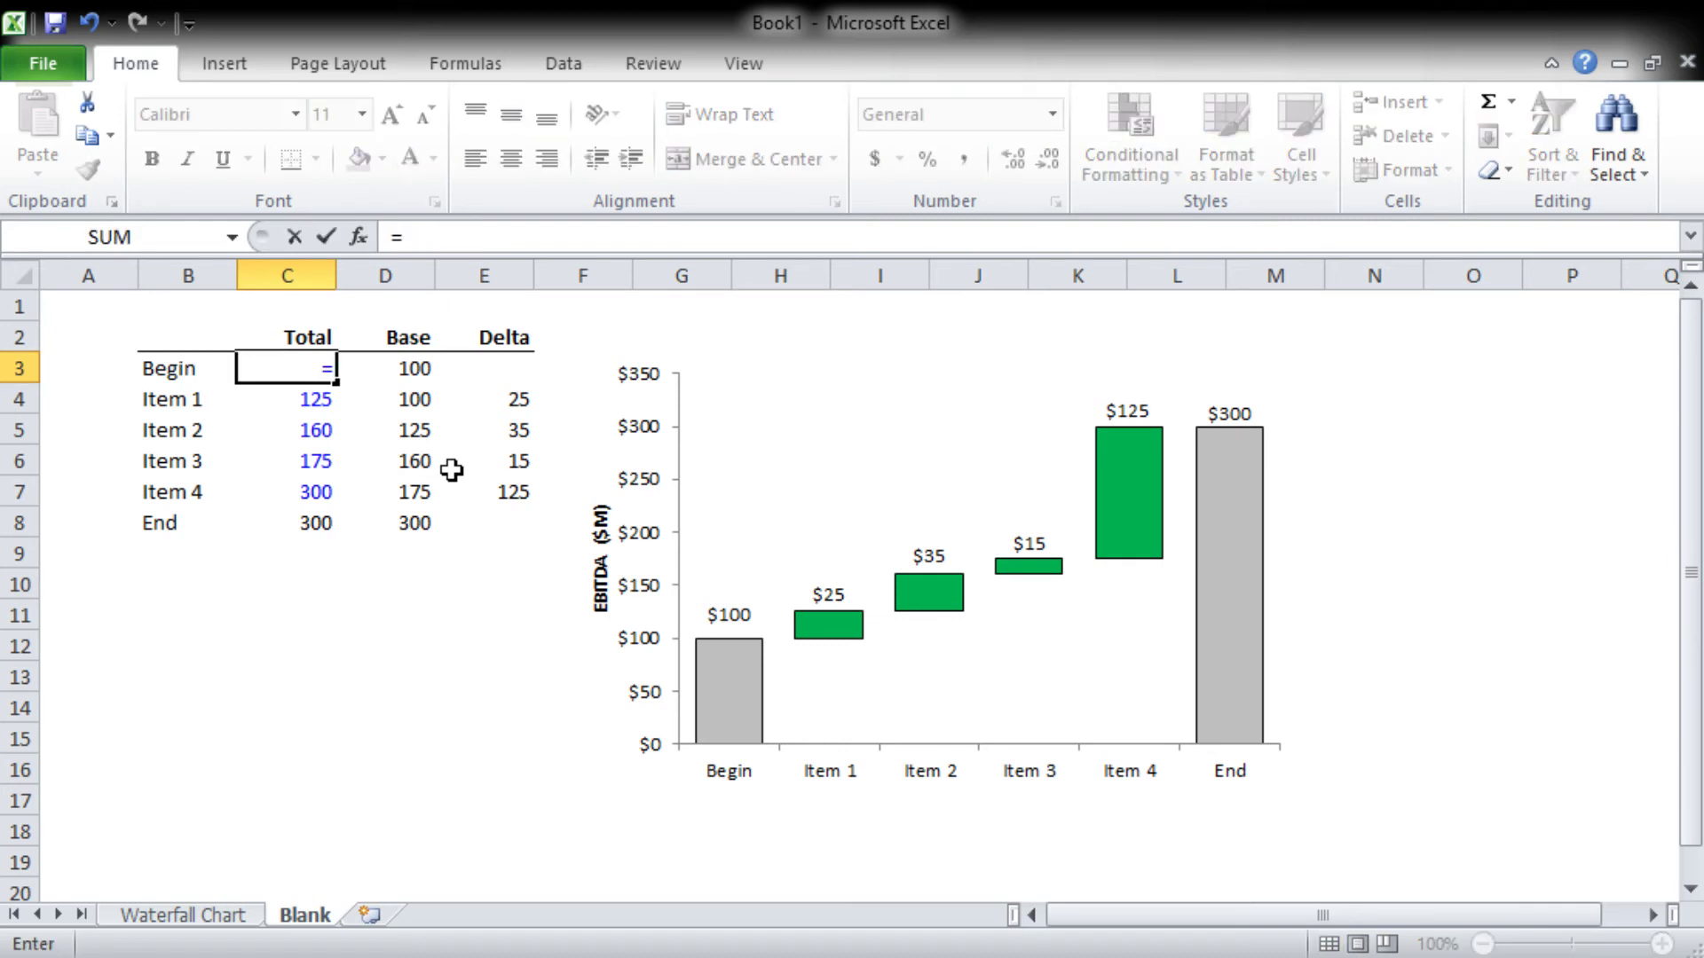
Step: Fill B3:B8 with the years 2017 to 2022 using an =B3+1 formula
key(Escape)
key(Left)
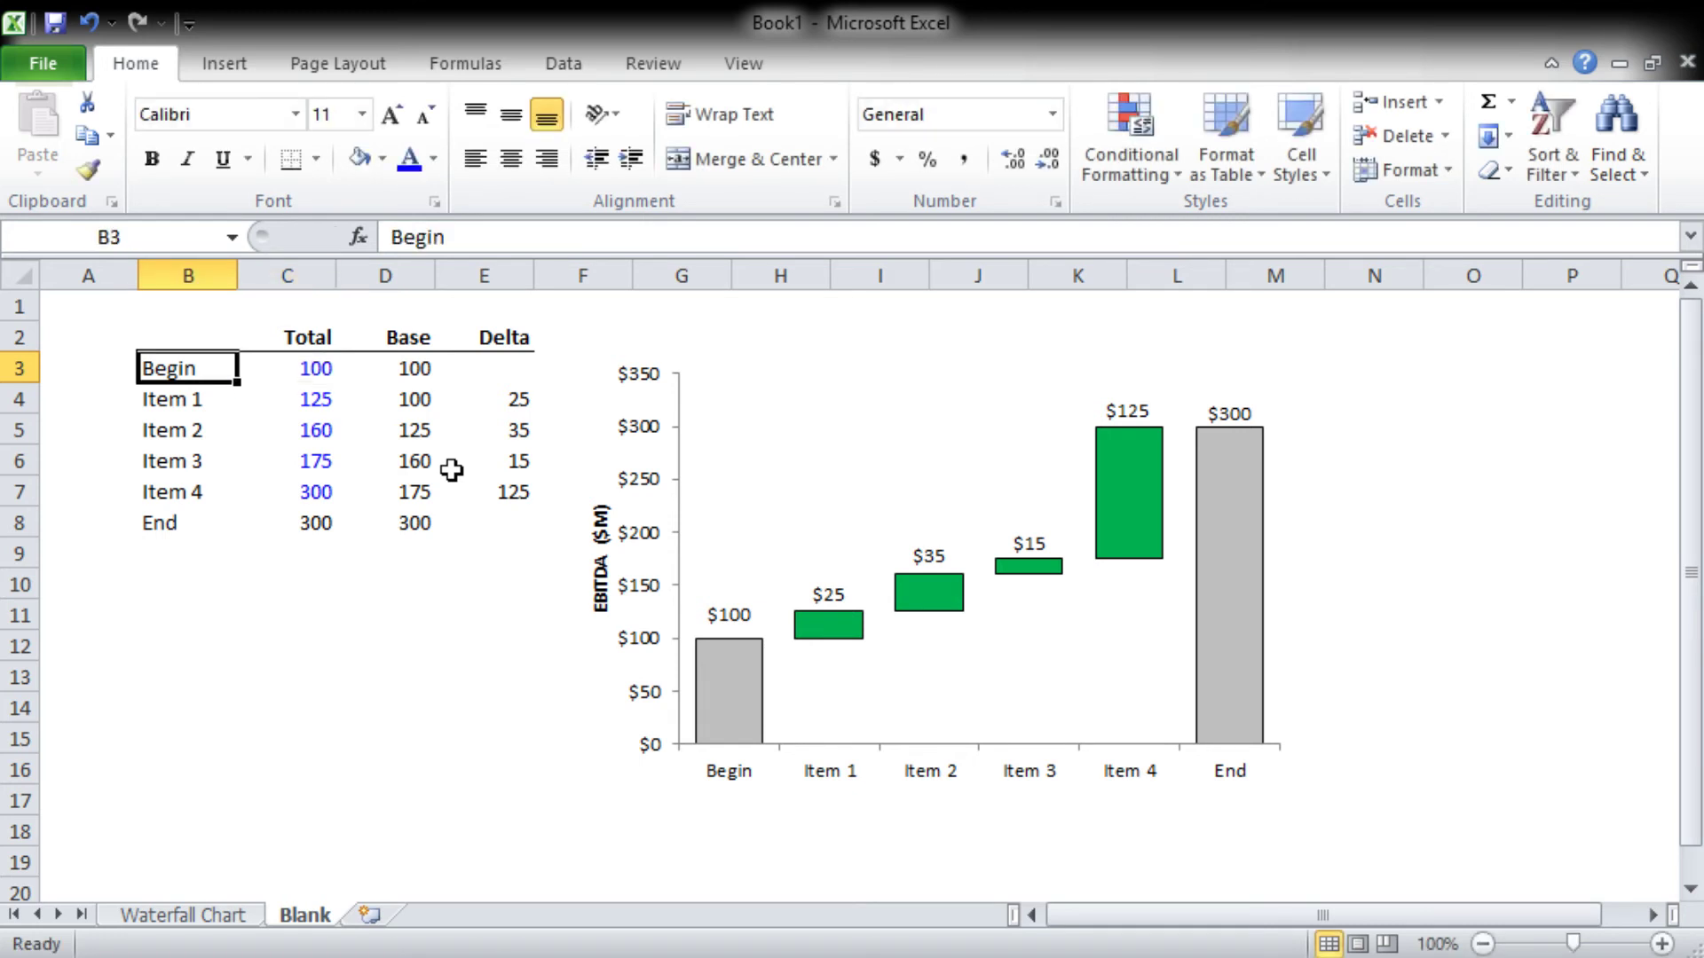
text(2017)
key(Return)
text(=)
key(Up)
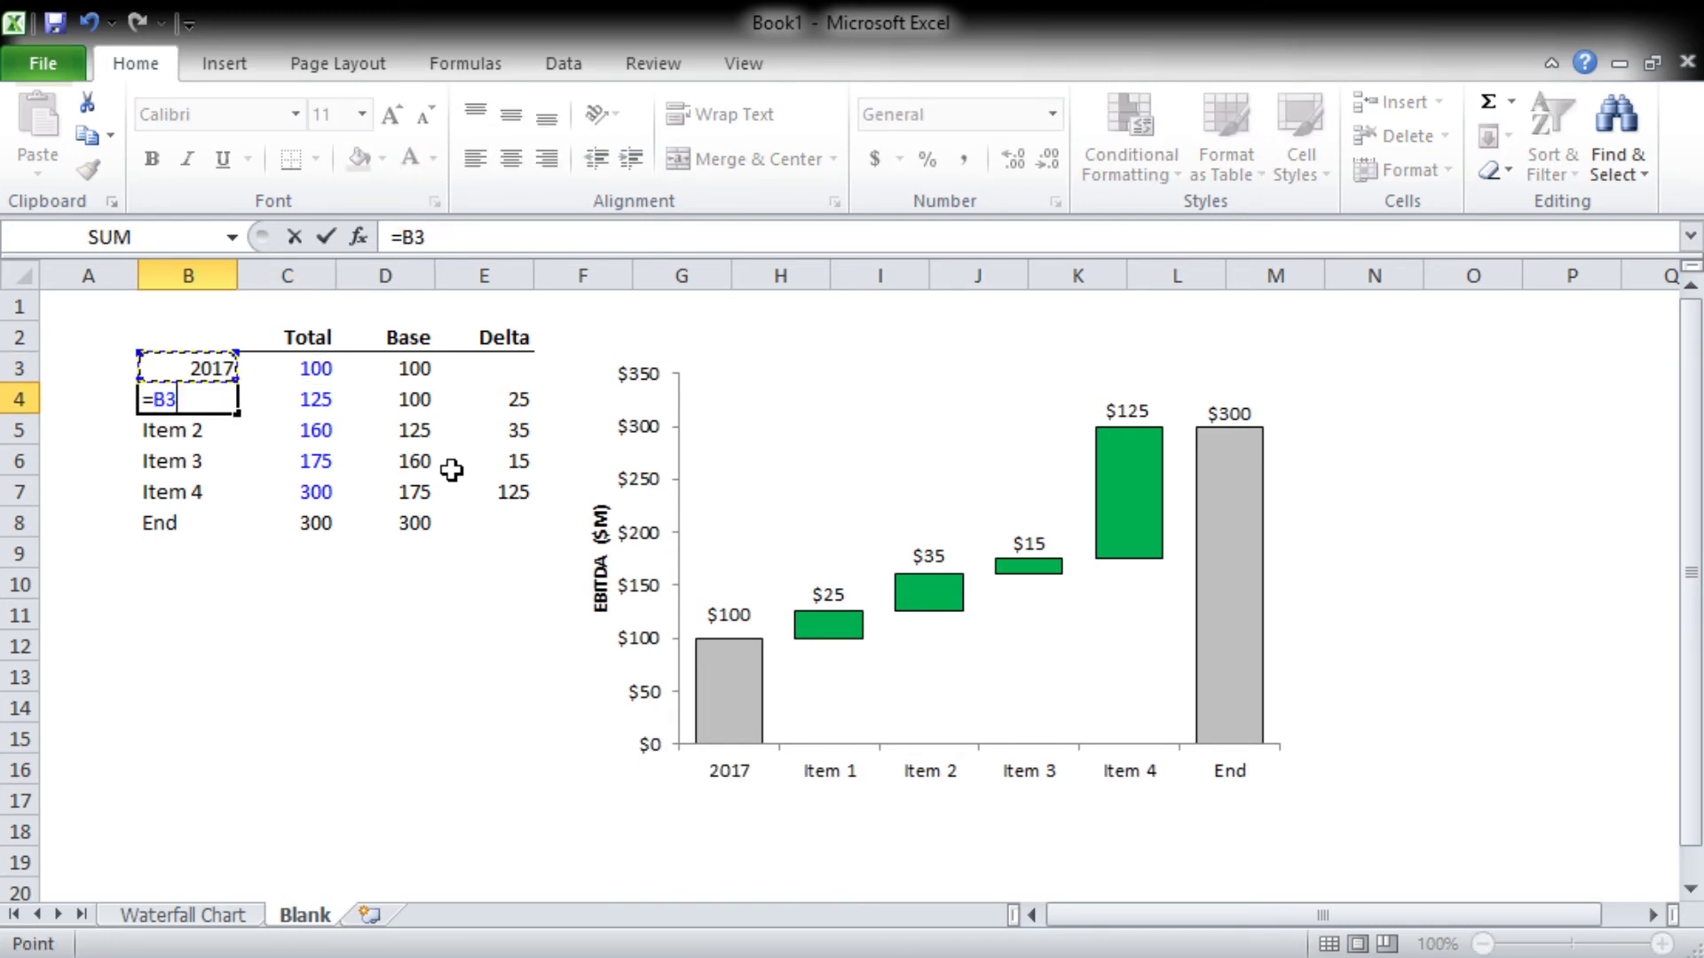
text(+1)
key(ctrl+Return)
key(ctrl+c)
key(shift+Down)
key(shift+Down)
key(shift+Down)
key(shift+Down)
key(ctrl+v)
key(Escape)
key(Right)
key(Left)
key(Up)
Step: Enter a bold EPS heading in B2
key(Up)
text(EPS)
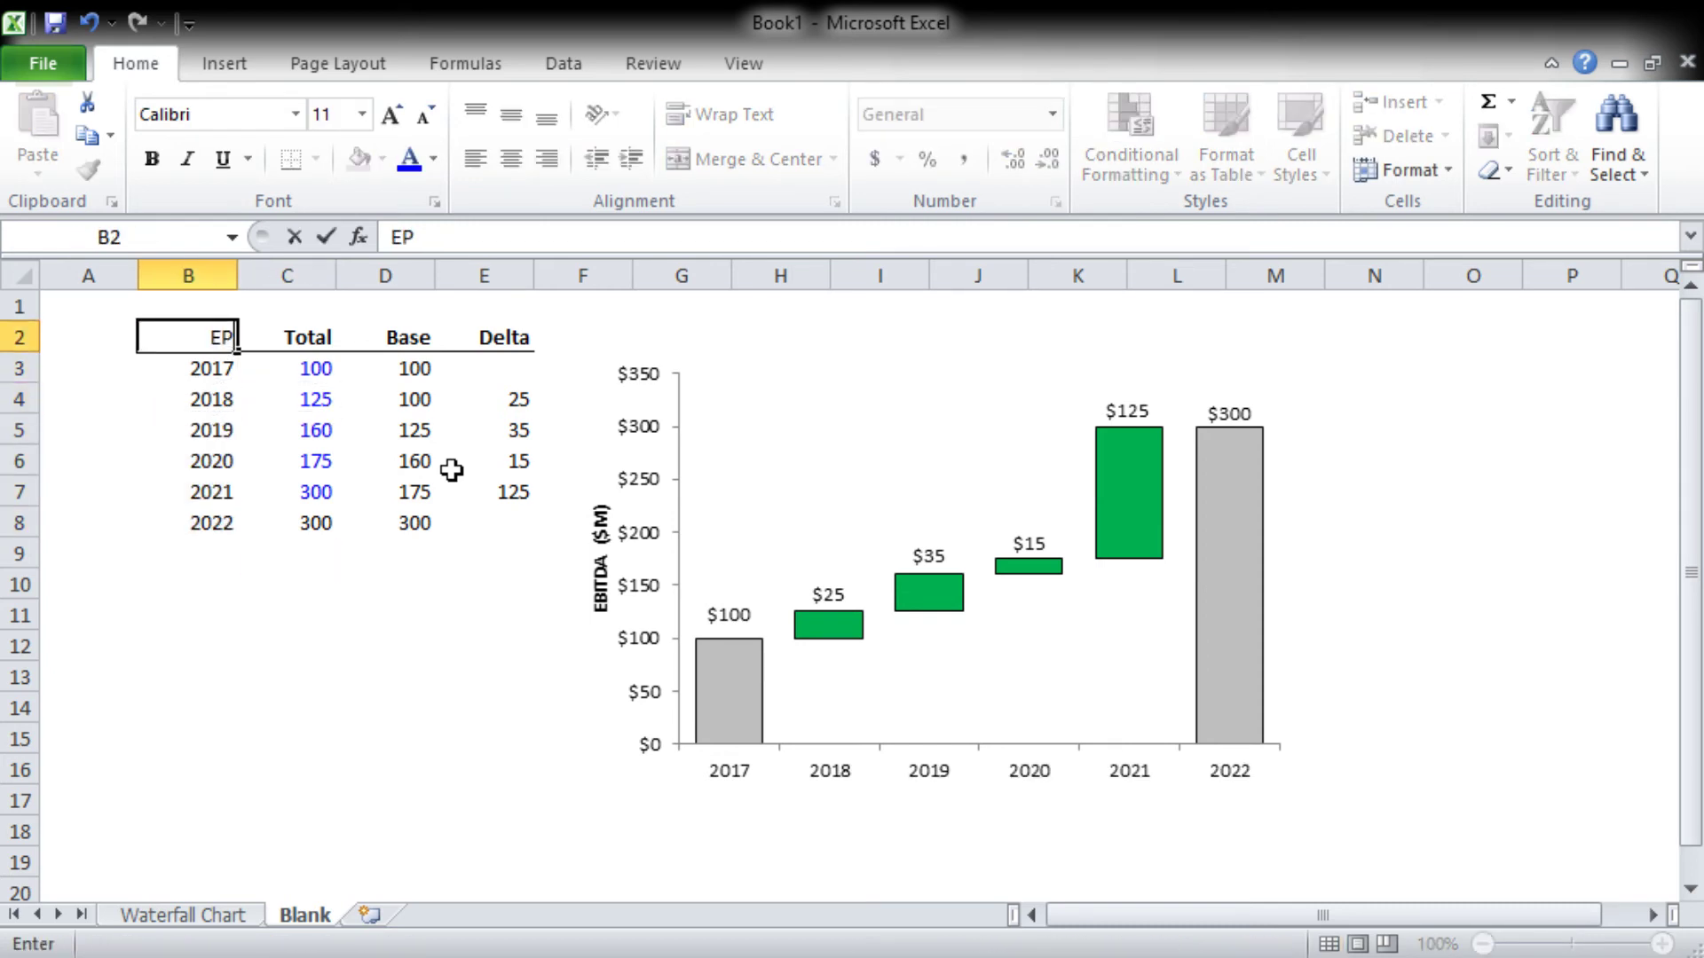
key(Return)
key(Up)
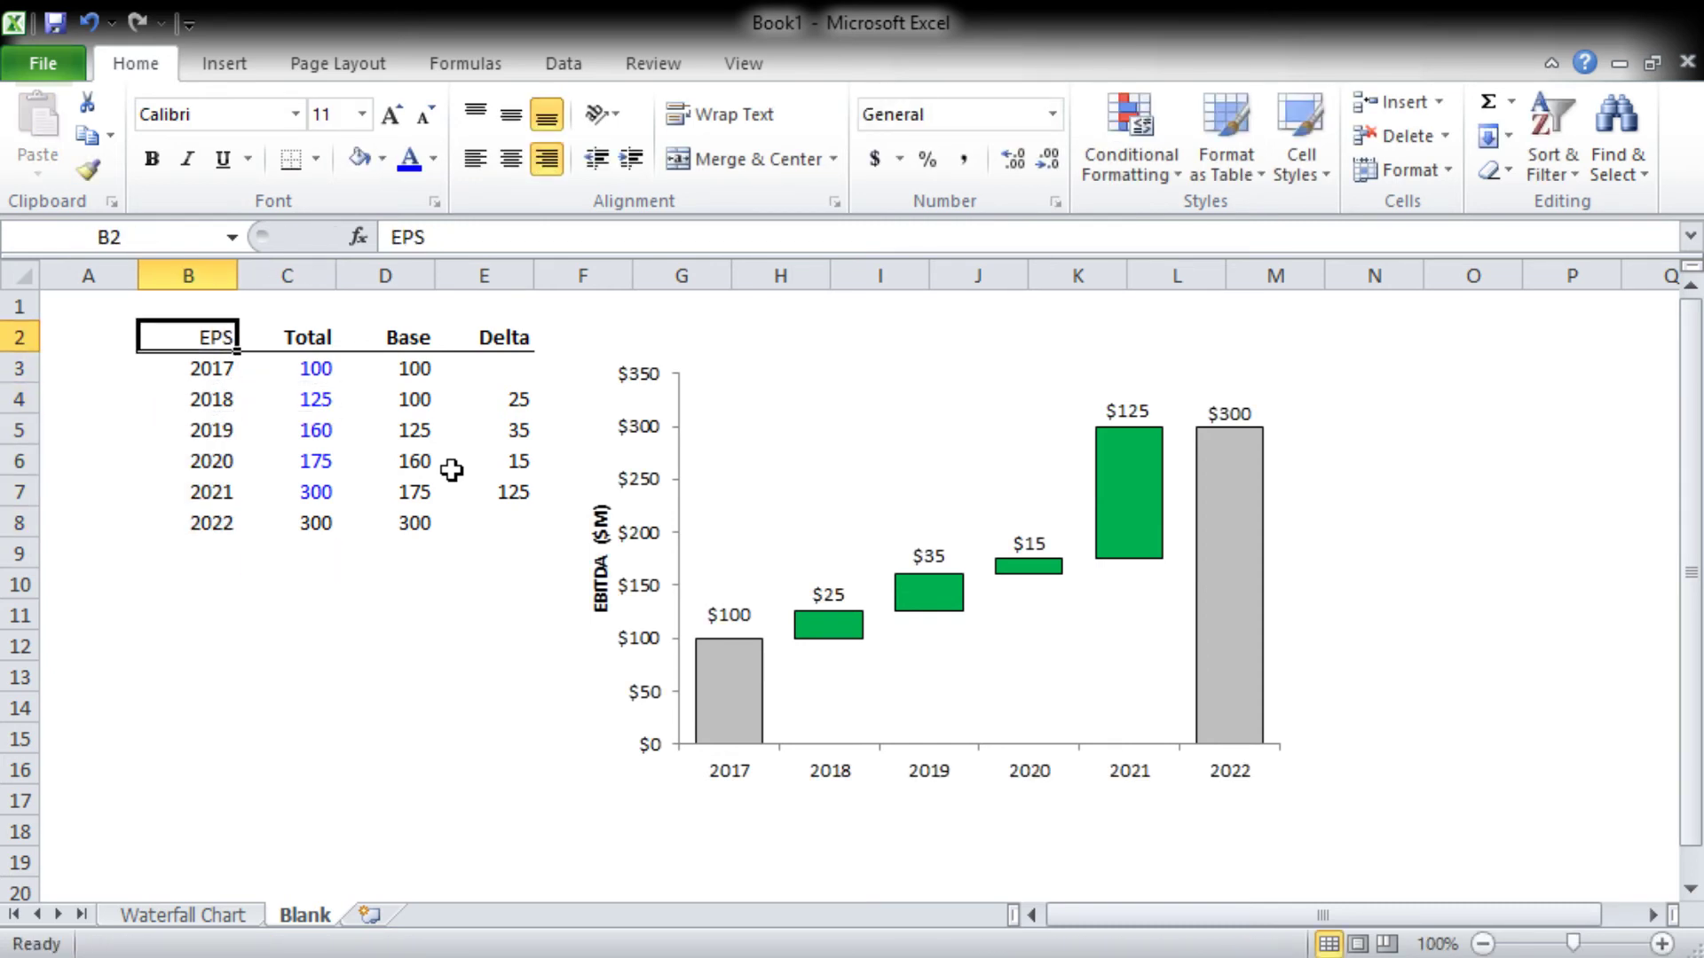
key(ctrl+b)
key(Down)
key(Right)
text(=)
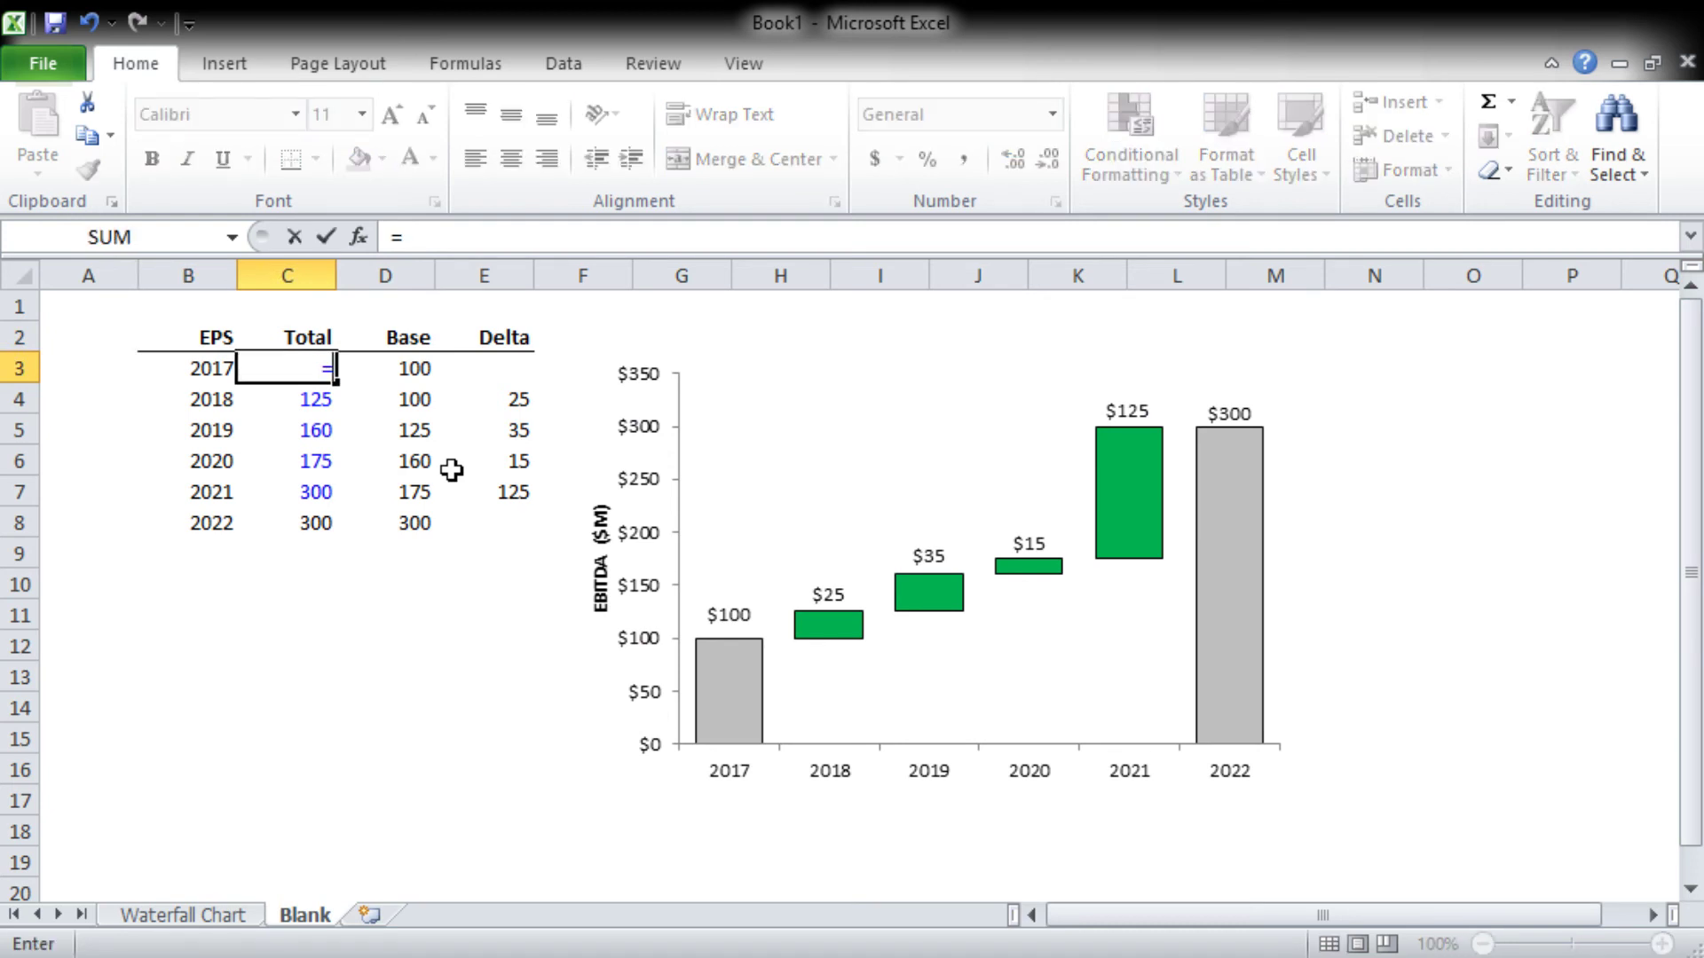
key(Escape)
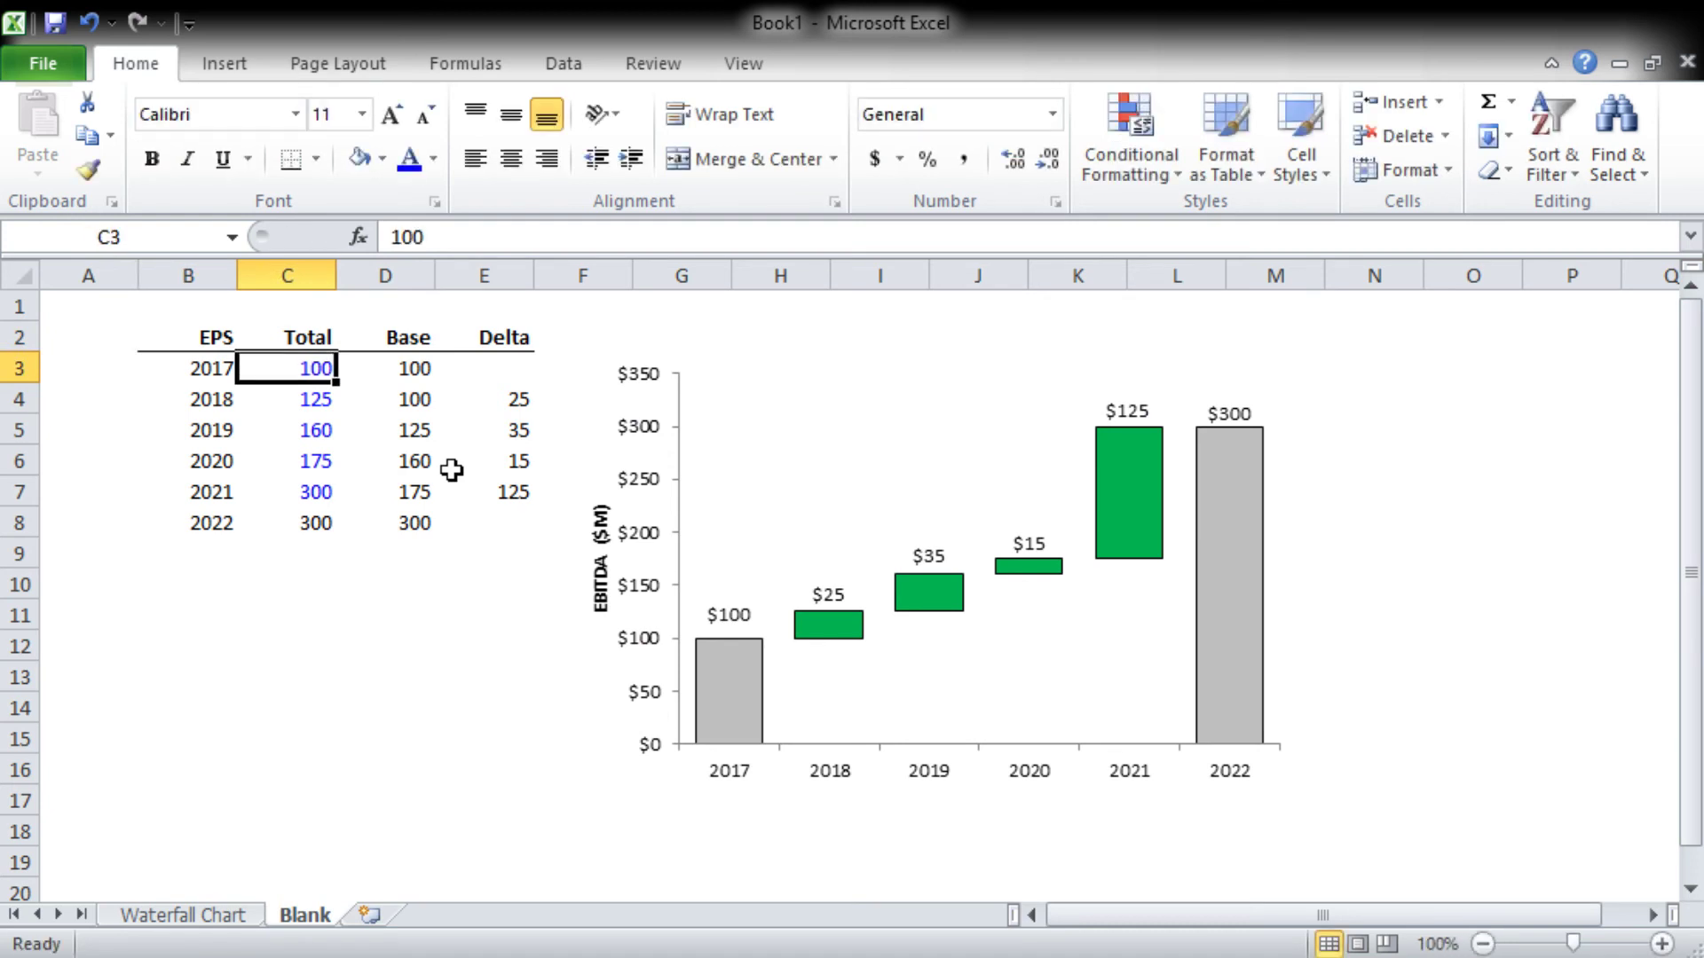